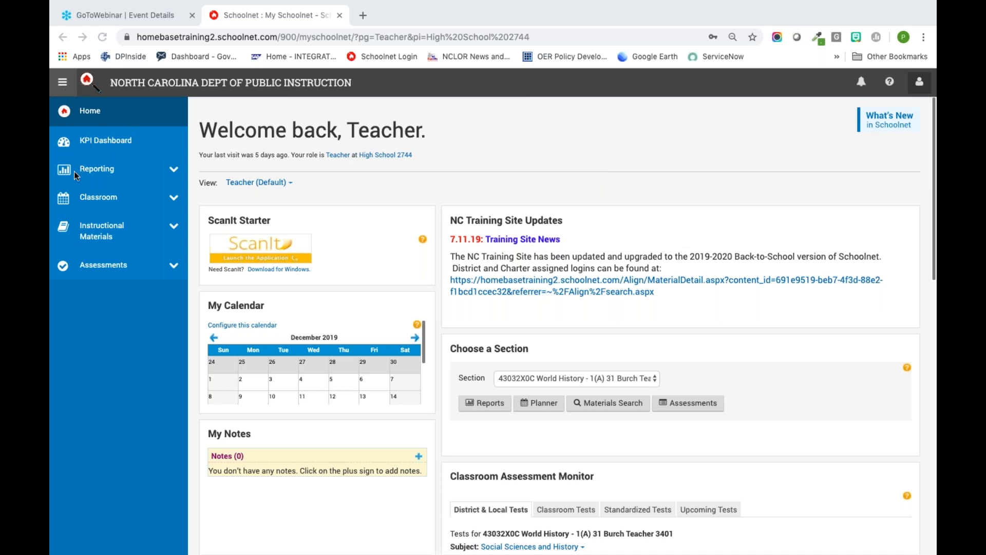
click(63, 88)
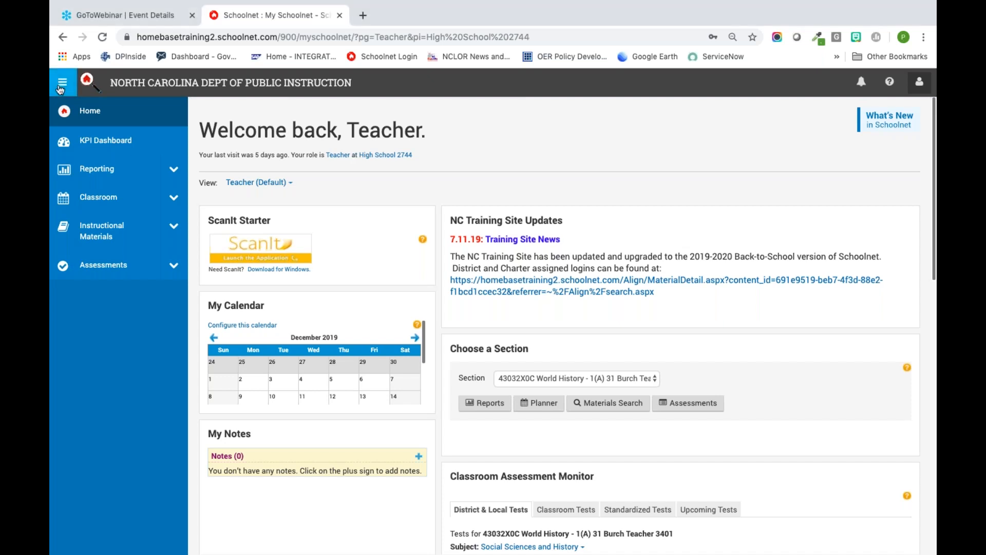
click(62, 84)
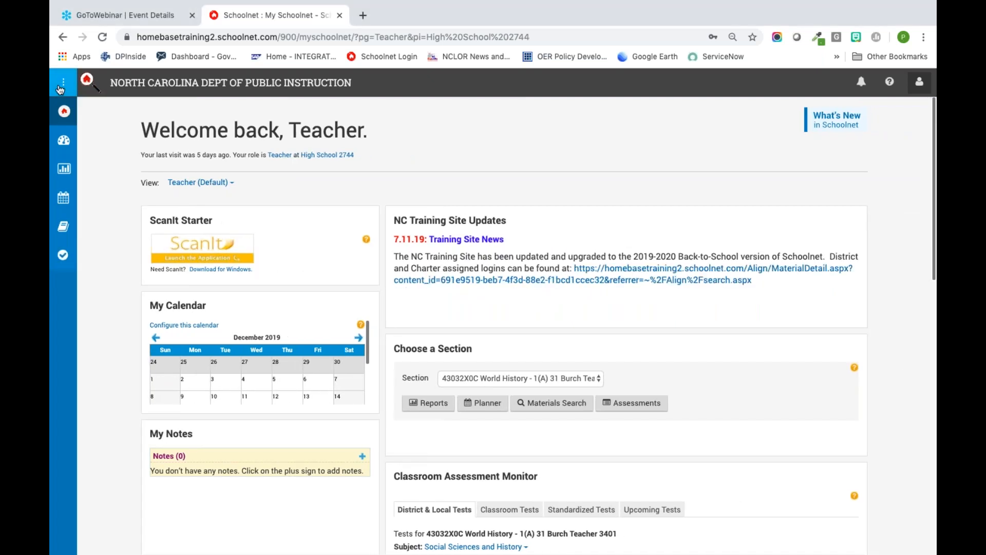
click(61, 87)
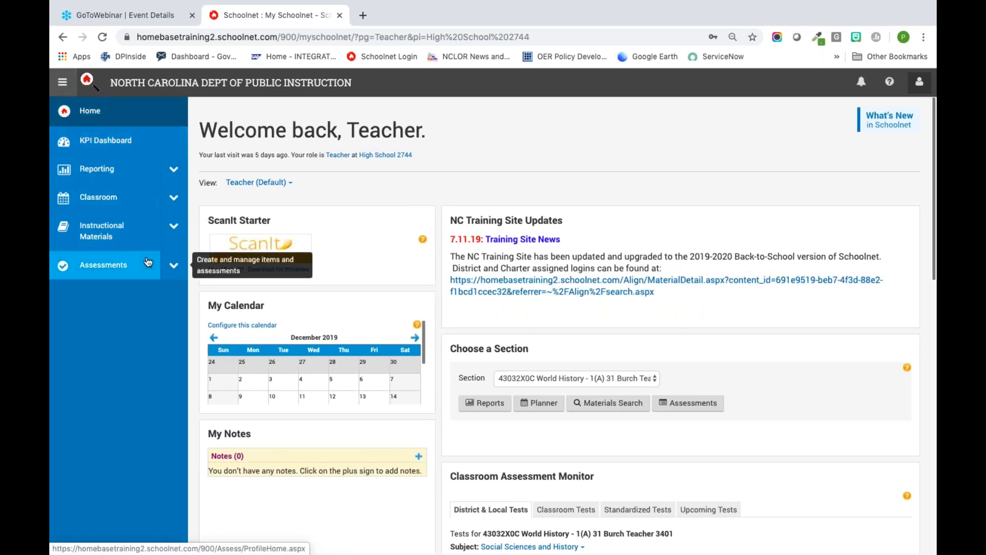
Step: Open the item search under Assessments to find individual test items
click(173, 266)
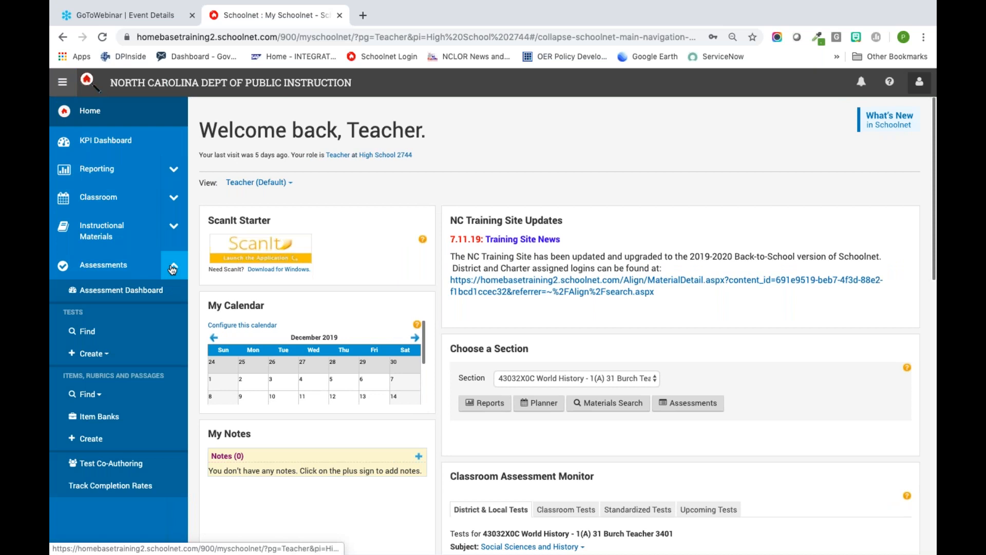
click(96, 396)
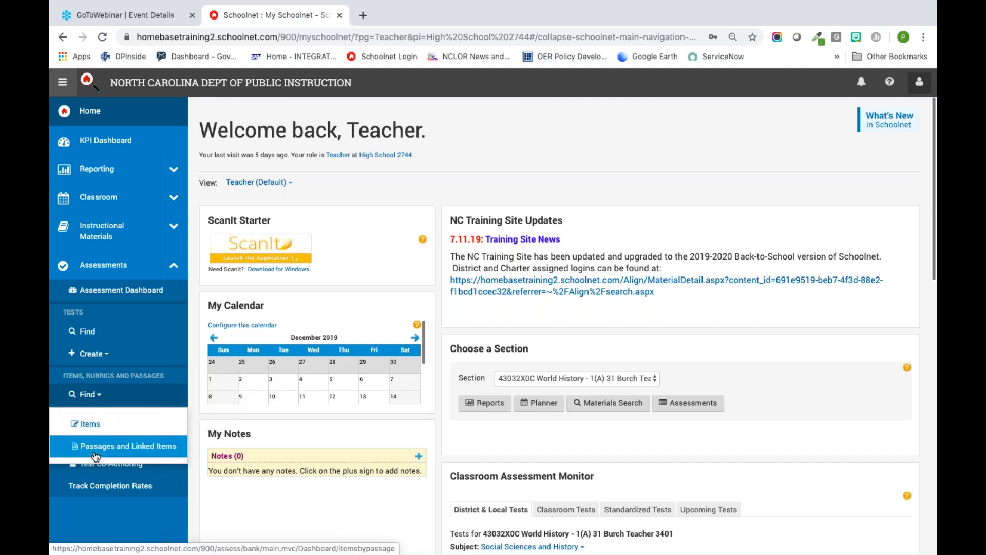
click(99, 426)
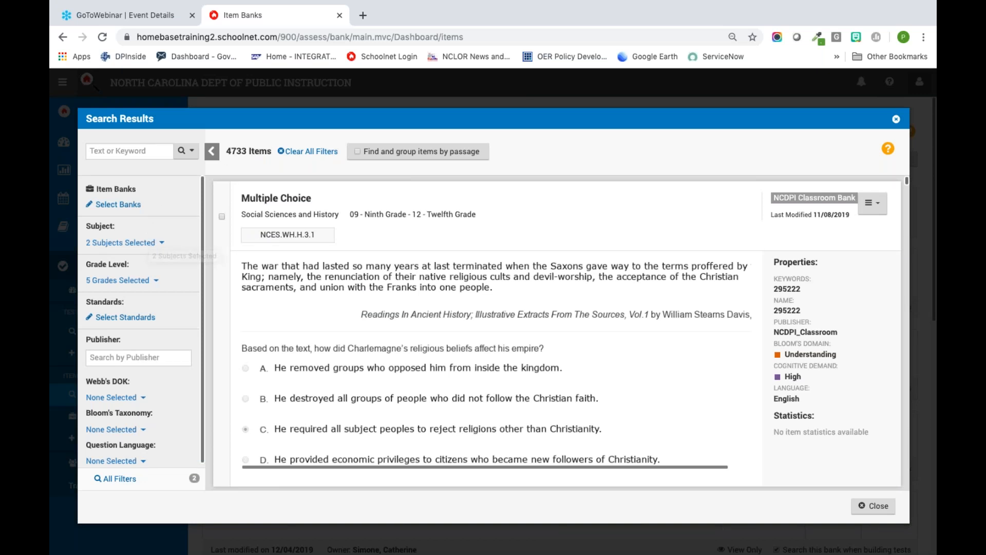
Step: Review the subject and grade level choices available for filtering the item search
click(144, 242)
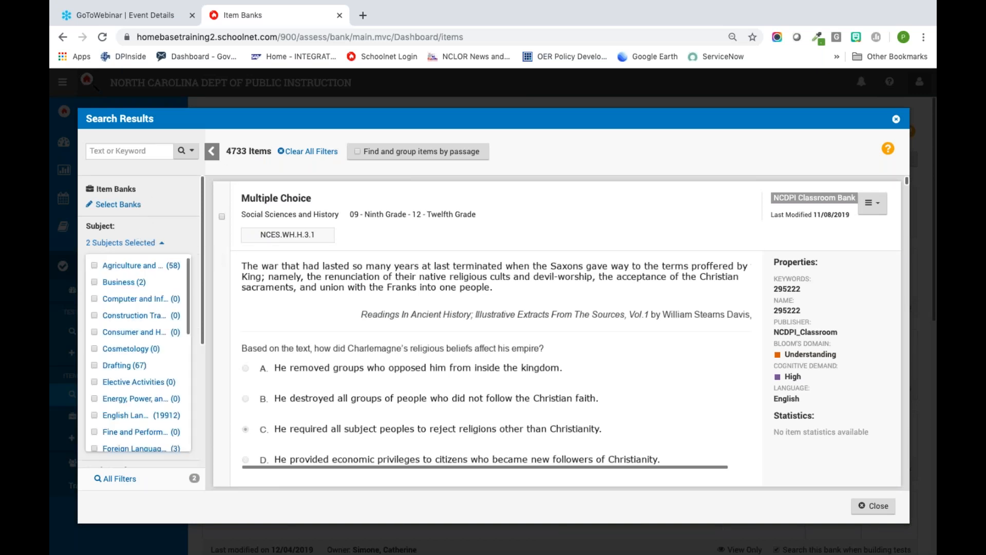
click(154, 243)
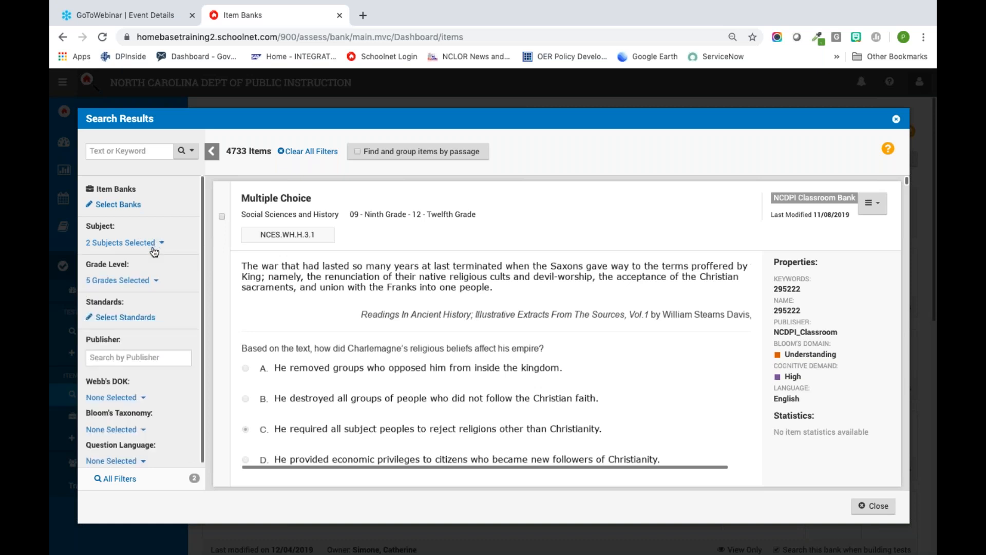
click(155, 281)
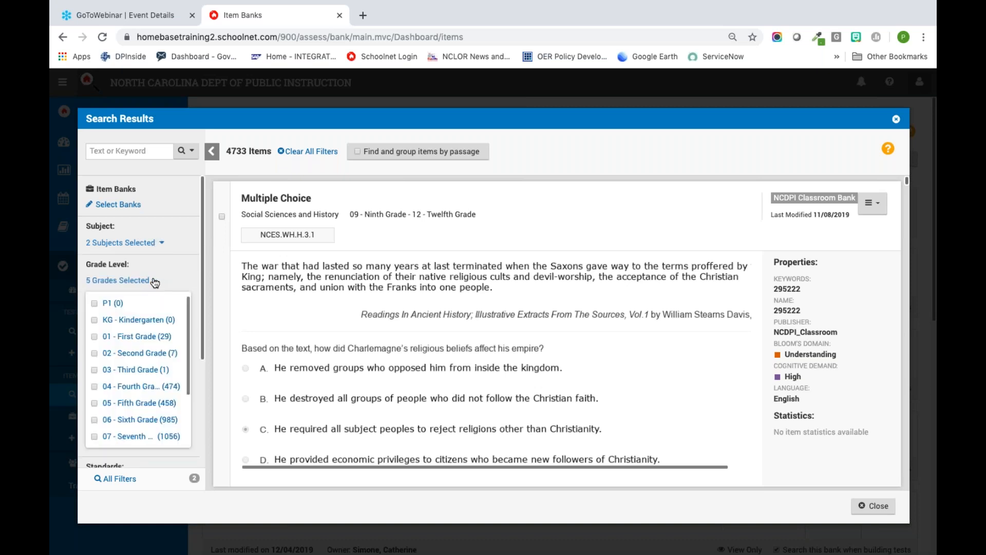
click(155, 281)
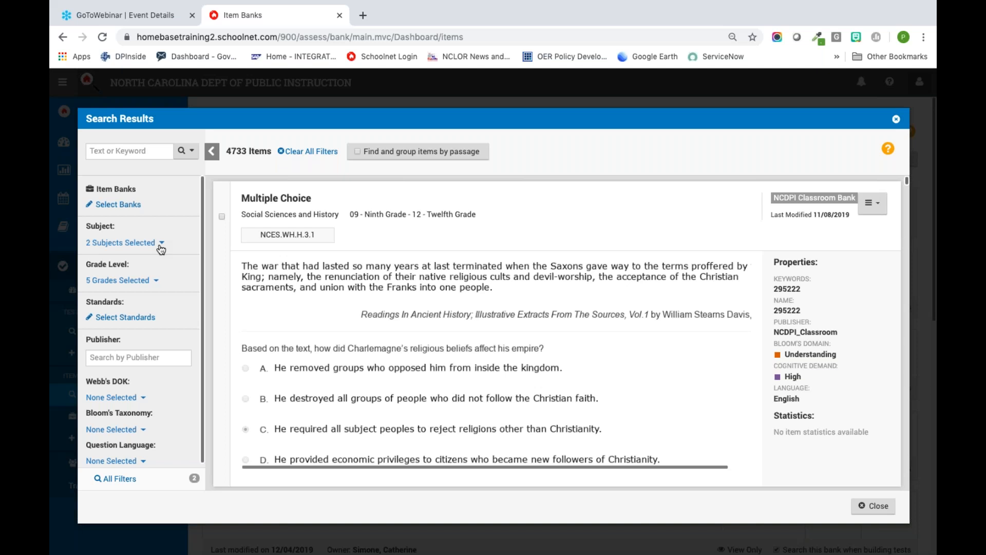
Step: Clear all preset filters from the item search and check the list of subjects
click(301, 152)
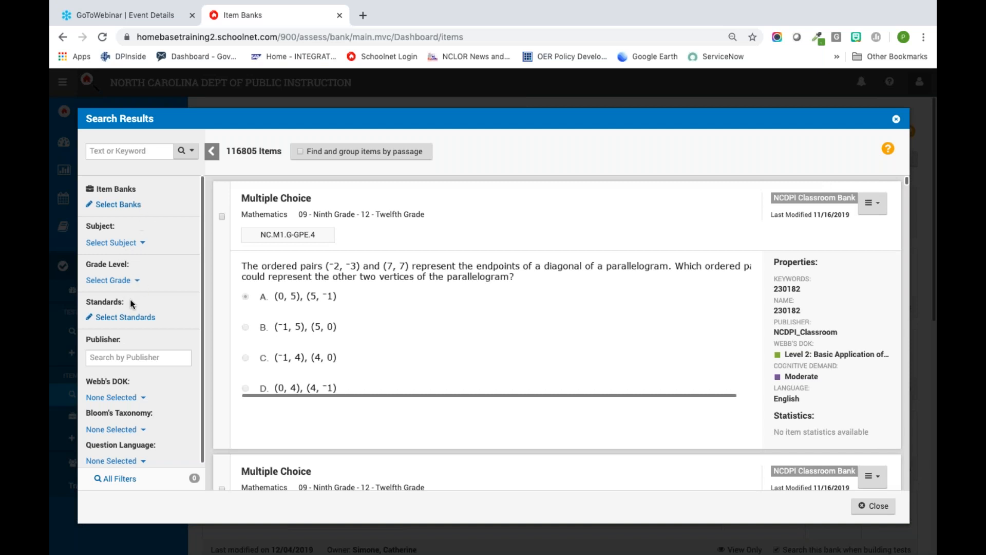
click(135, 245)
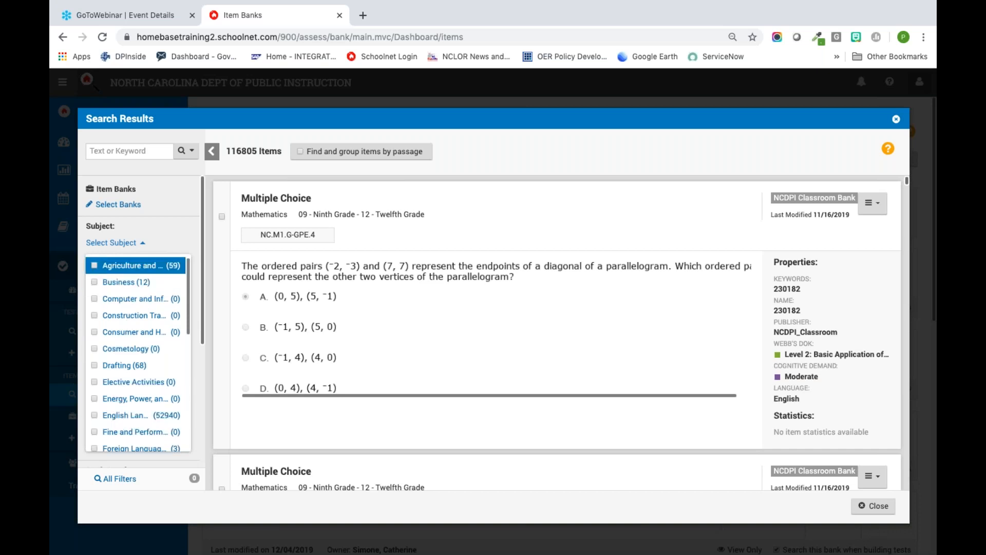
click(173, 244)
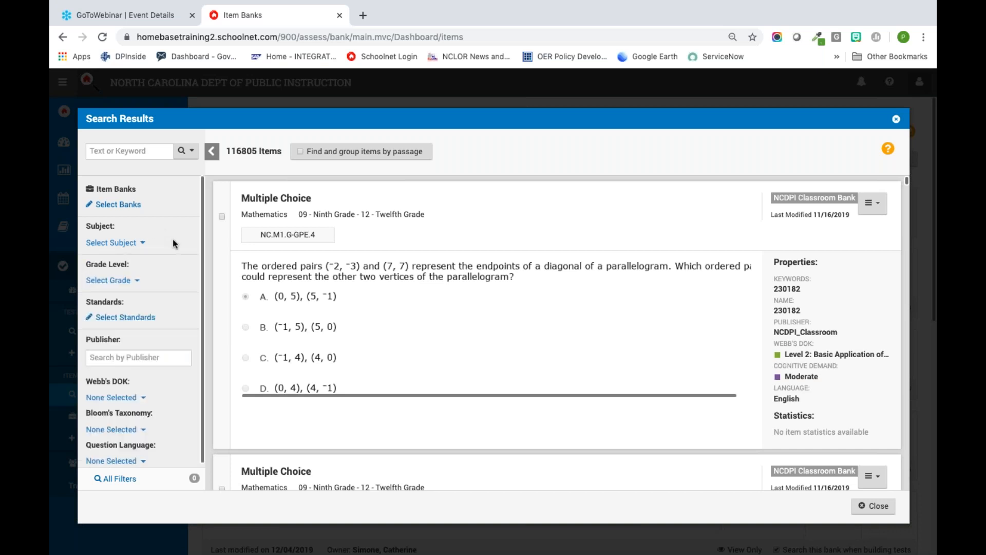
Step: Open the standards selection for the item search and limit it to Mathematics, 04 - Fourth Grade
scroll(156, 289, down, 1)
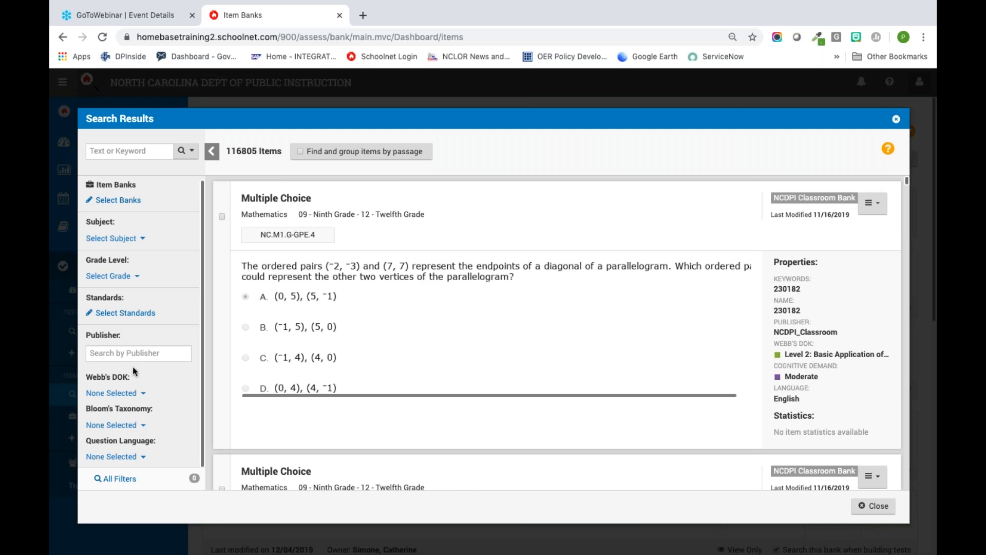
click(148, 319)
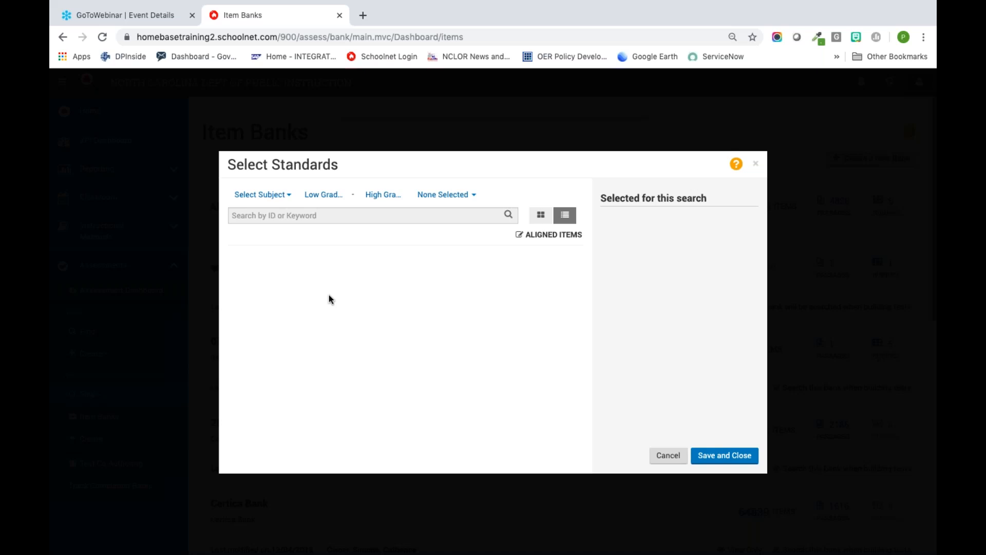
click(282, 195)
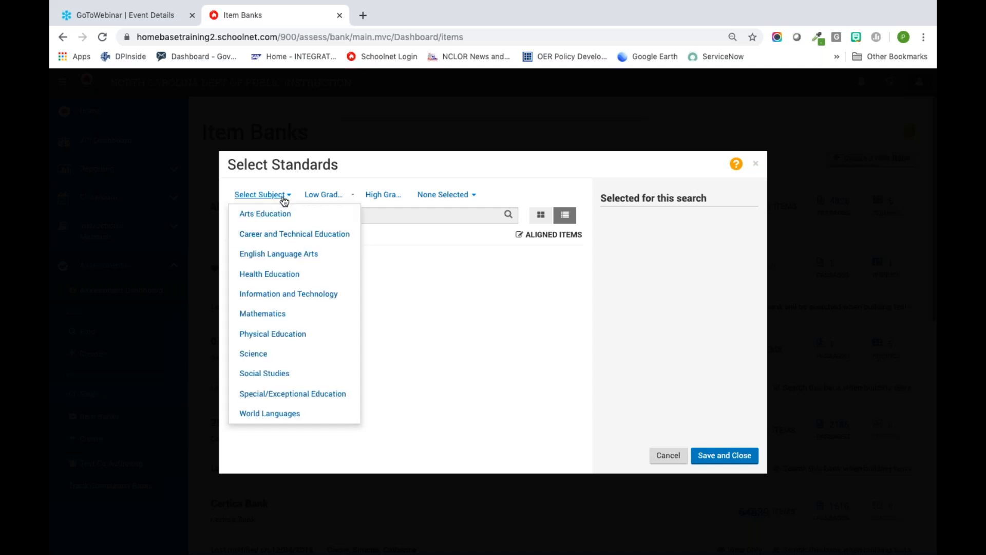
click(277, 314)
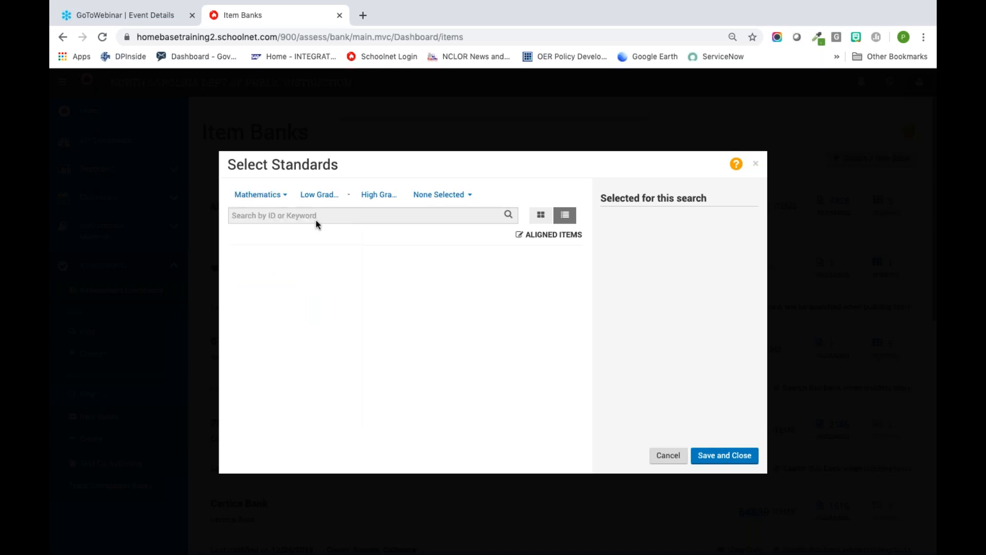
click(332, 197)
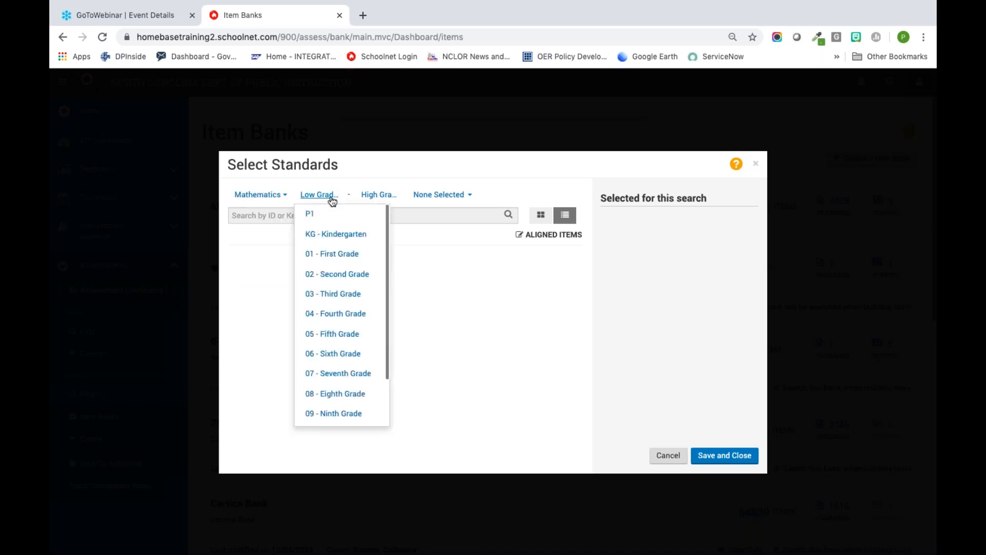
click(330, 313)
click(337, 258)
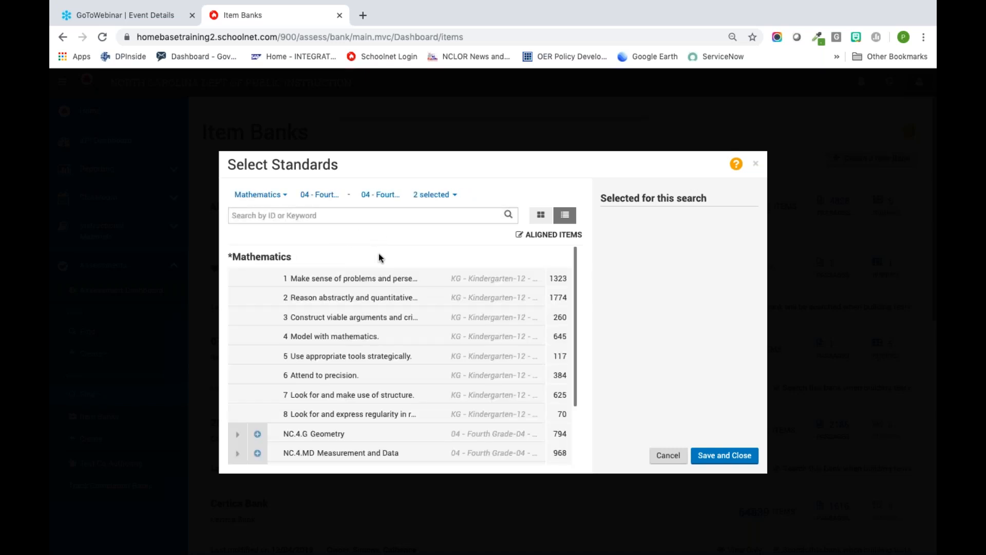
Step: Expand NC.4.NF Number and Operations down through Build fractions from unit fractions to the substandards of NC.4.NF.3
scroll(380, 256, down, 3)
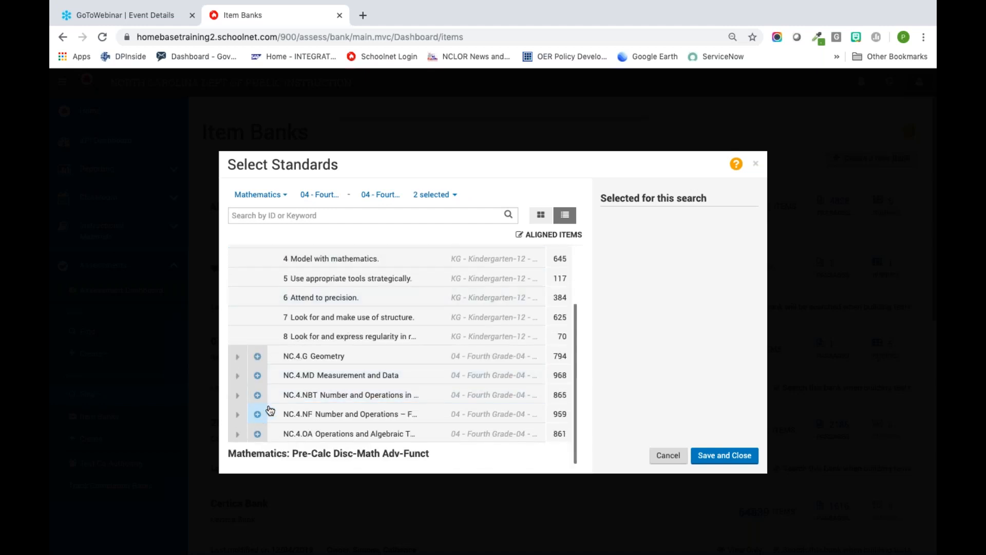
click(238, 416)
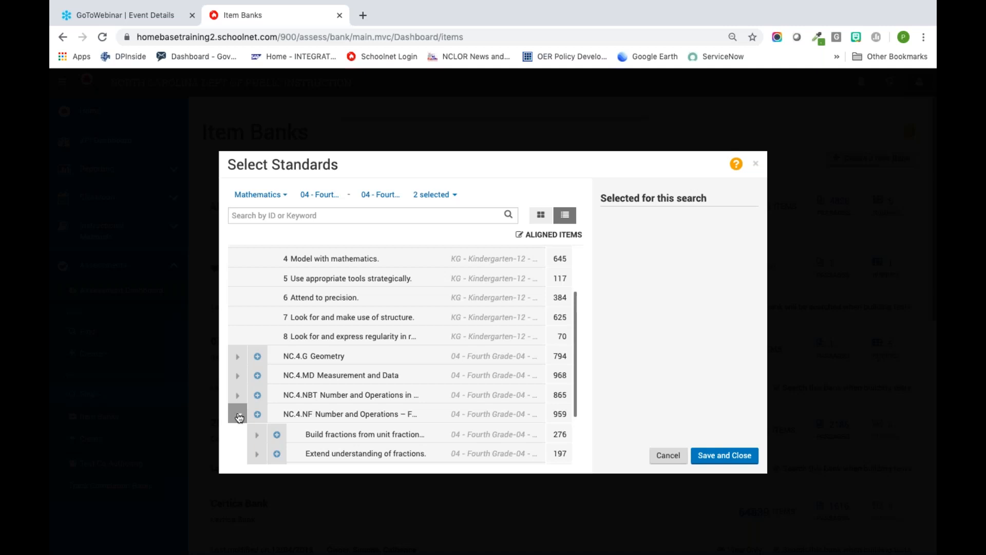
scroll(239, 418, down, 2)
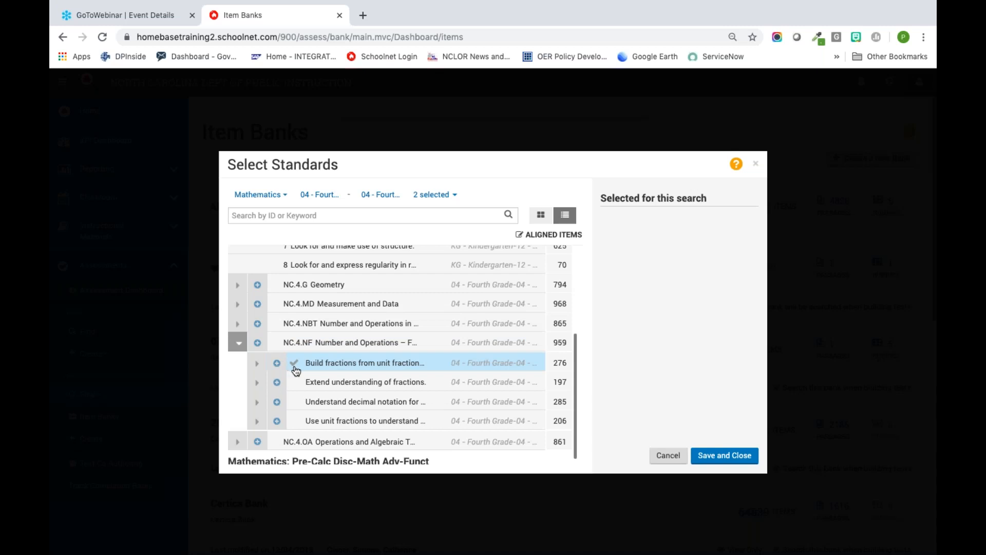
click(257, 364)
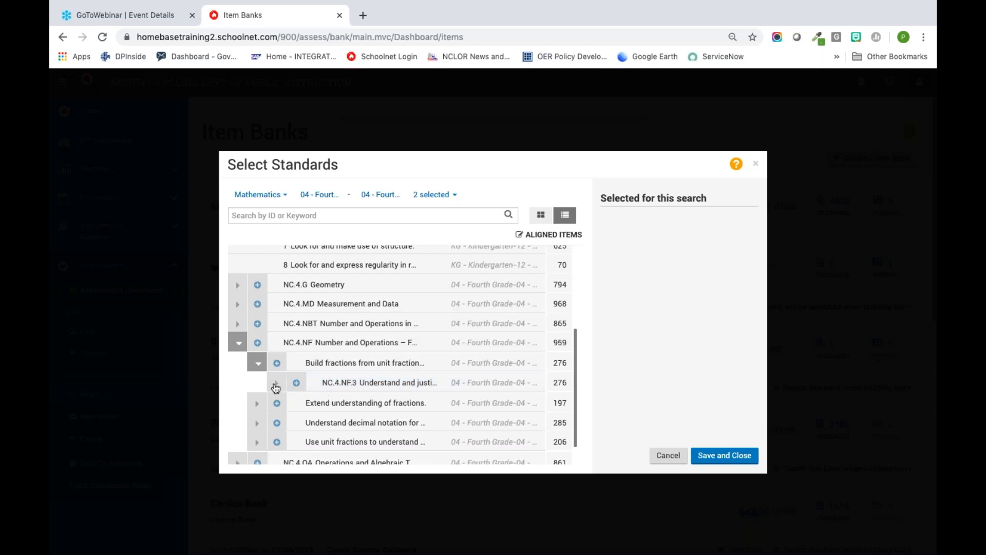
click(277, 384)
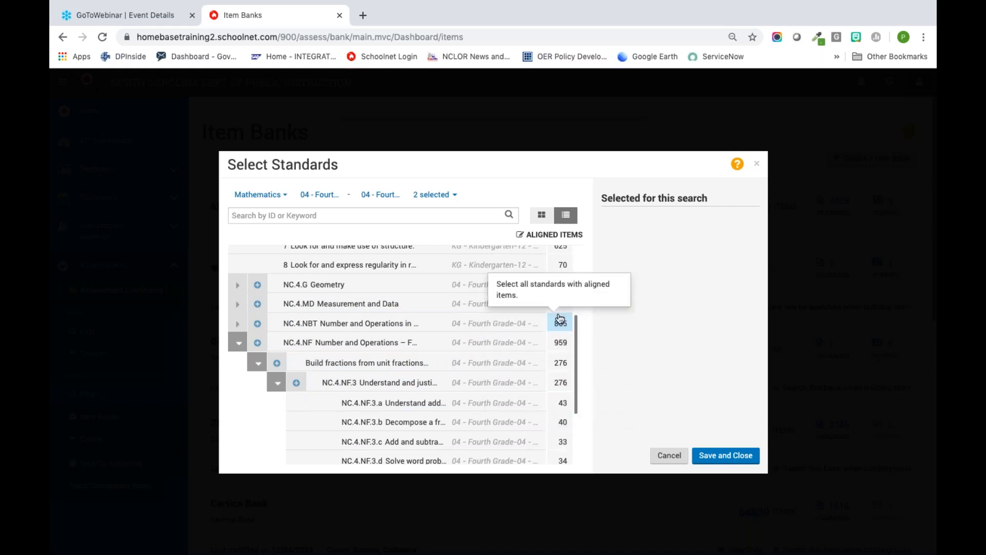
Step: Select standards NC.4.NF.3.a, NC.4.NF.3.b, NC.4.NF.3.c and NC.4.NF.3.d and save them to the item search
scroll(573, 393, down, 2)
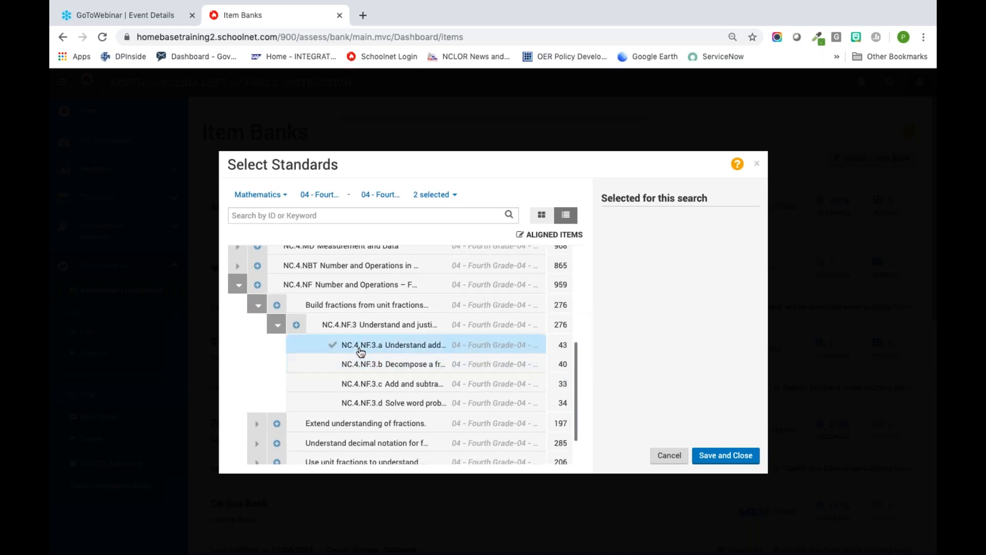
click(331, 345)
click(333, 366)
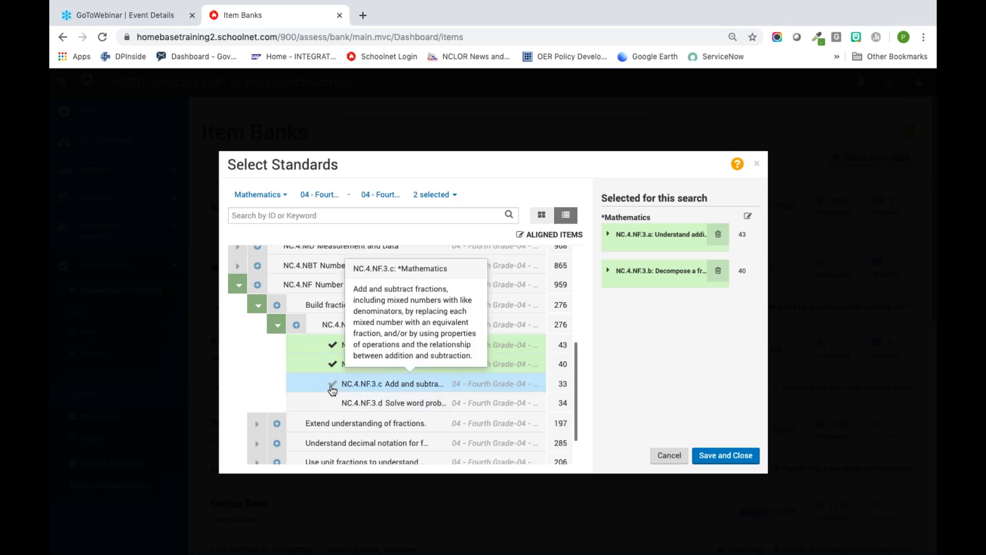
click(332, 385)
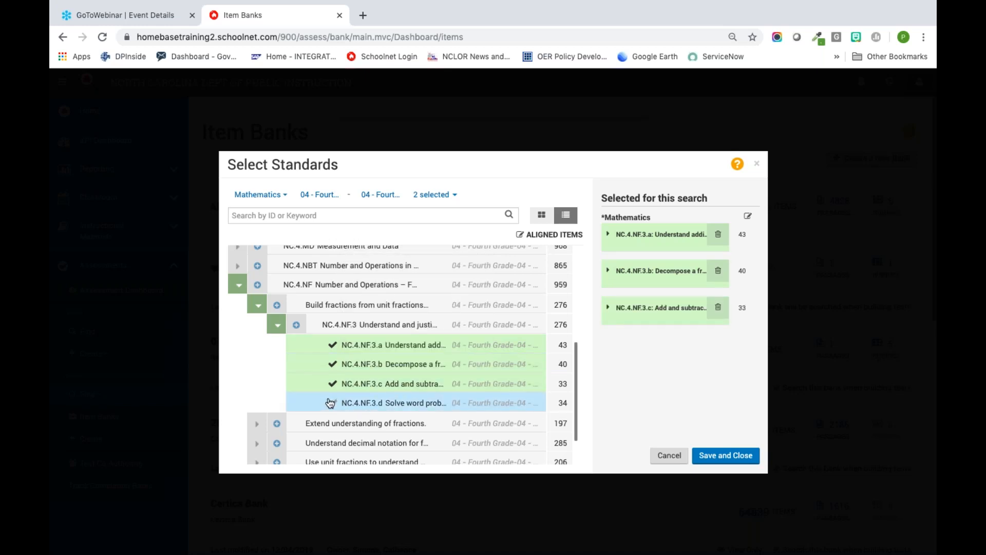
click(333, 403)
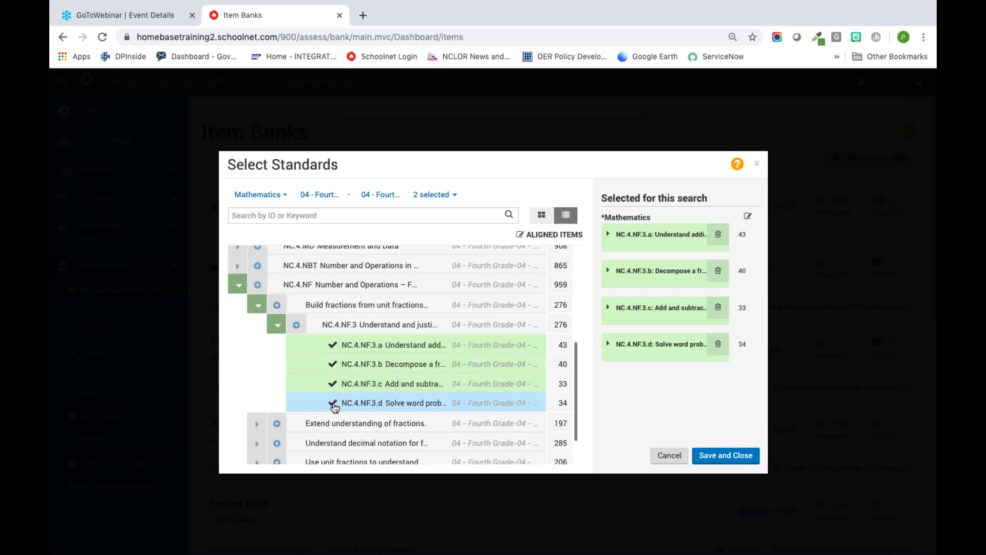
click(715, 461)
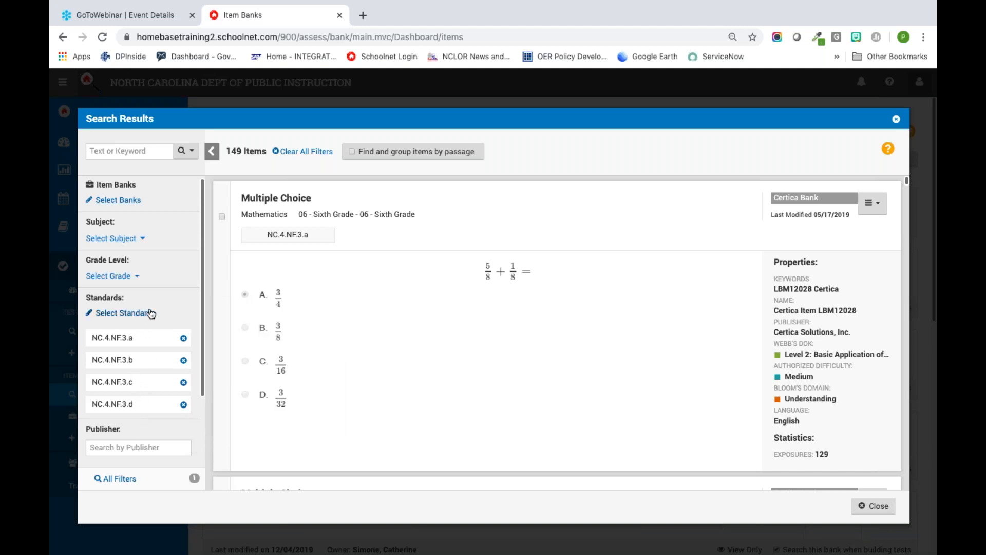
Step: Open the full set of item filters, set Webb's DOK to Level 1: Recall, and apply the filters
scroll(160, 306, down, 3)
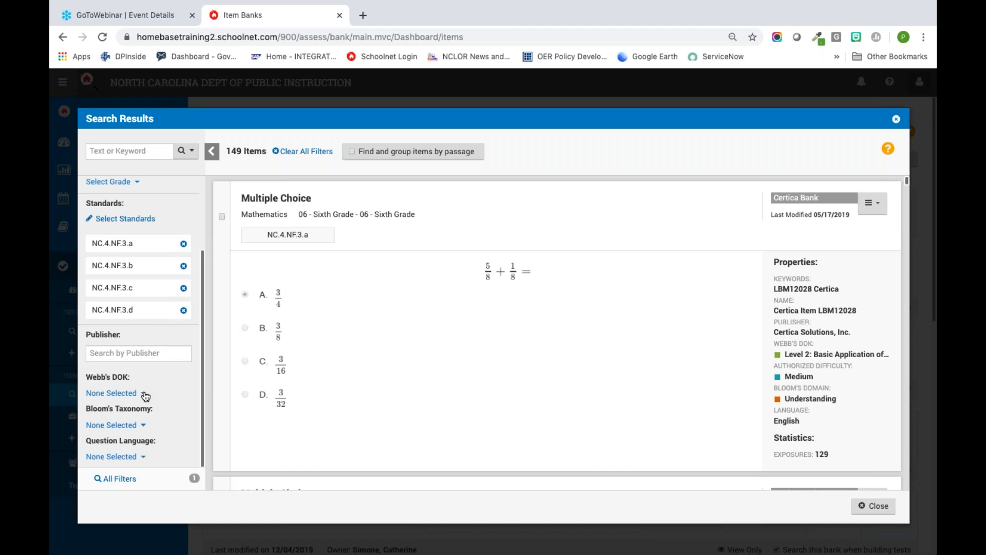
click(119, 480)
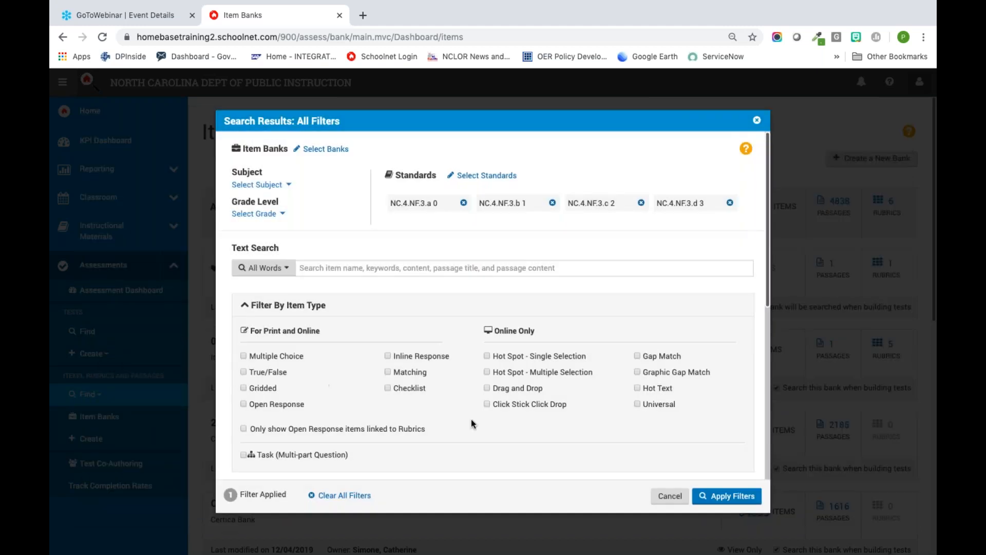
scroll(470, 423, down, 4)
scroll(463, 423, down, 2)
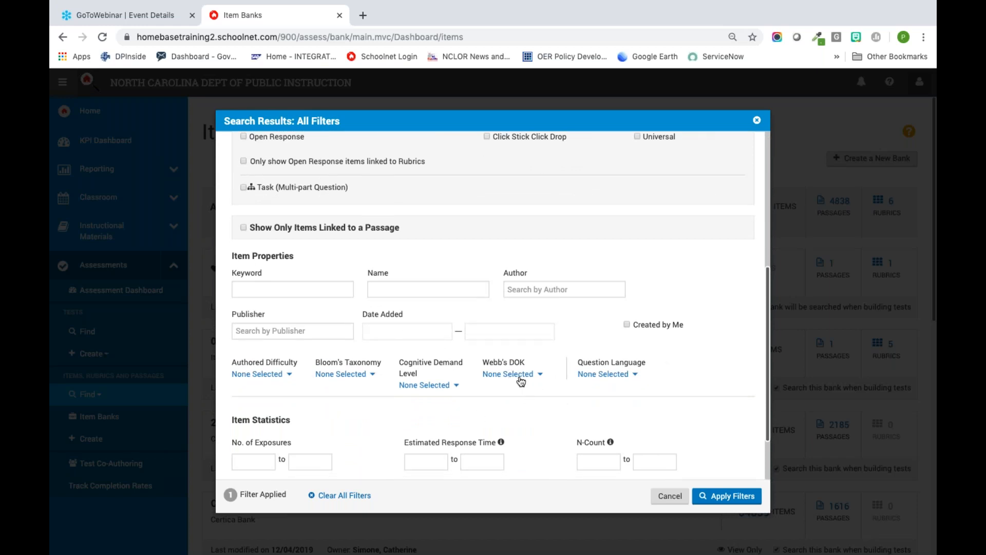
click(519, 379)
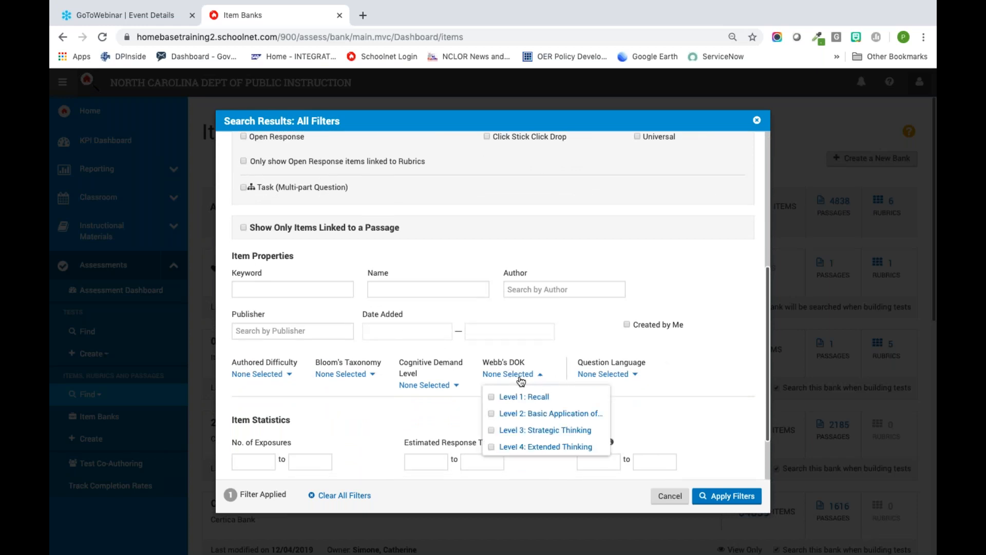
click(491, 397)
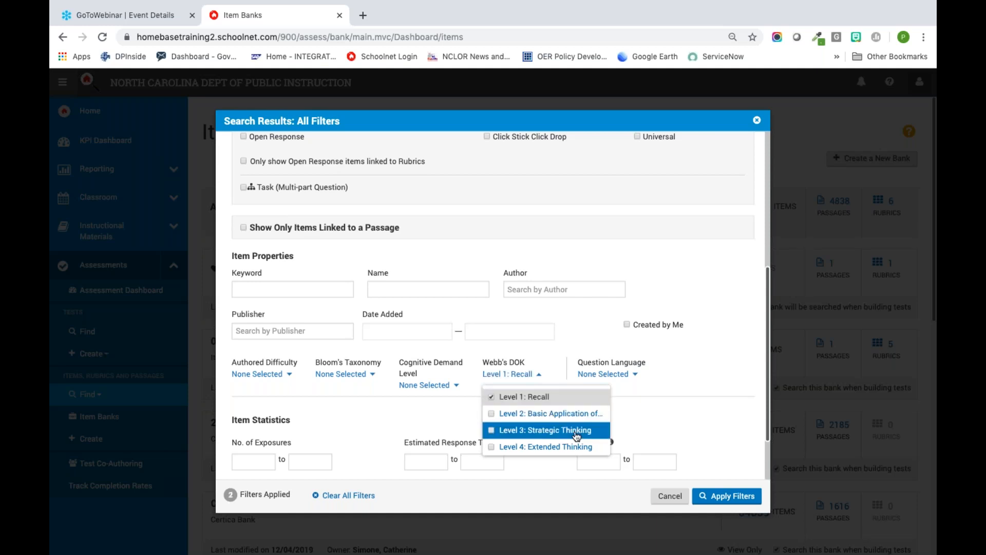
click(718, 501)
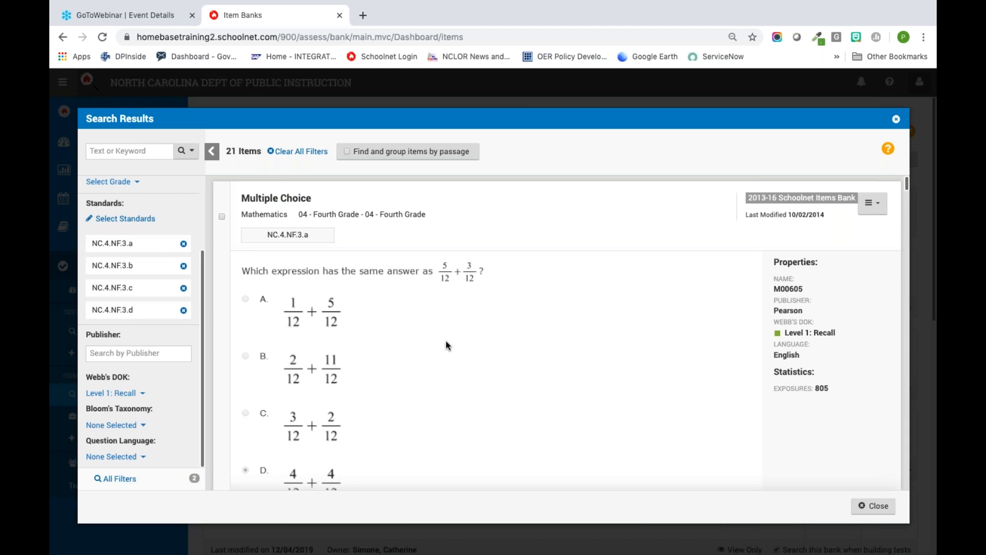
Step: Select items M00609, M00604, MAMAT040430234 and the open response MAMAT040430453 from the search results
scroll(446, 342, down, 8)
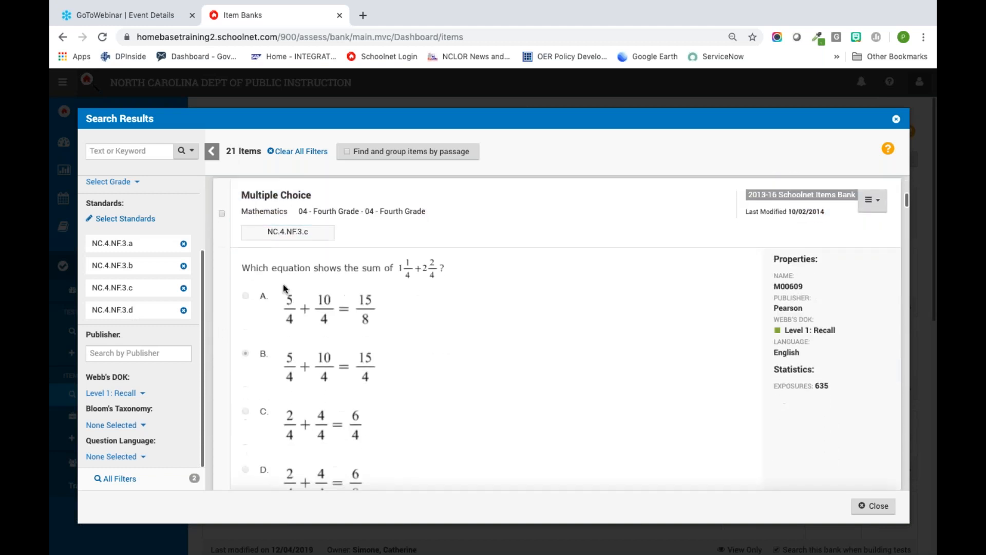
click(221, 213)
scroll(225, 219, down, 5)
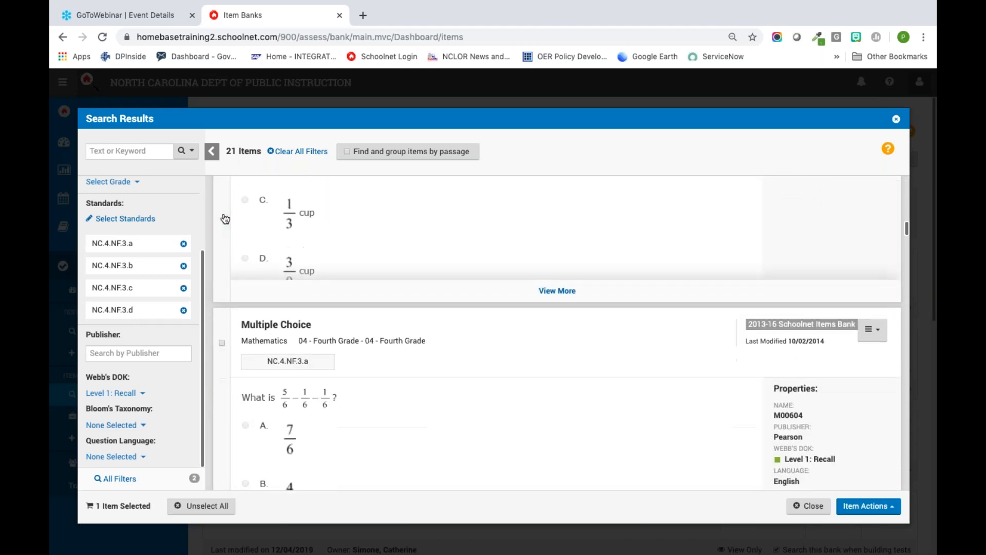
click(222, 342)
scroll(223, 349, down, 5)
scroll(224, 349, down, 4)
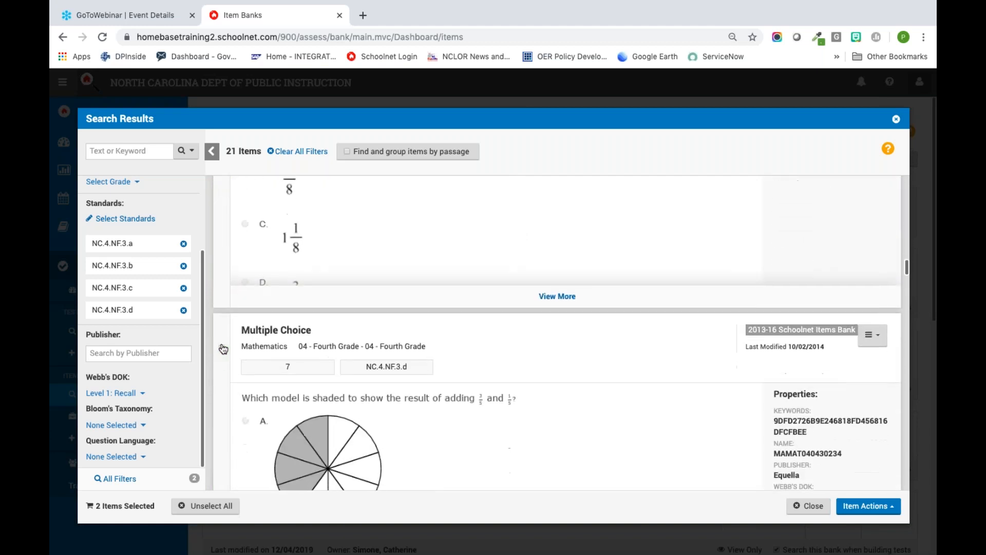
click(222, 343)
scroll(225, 352, down, 5)
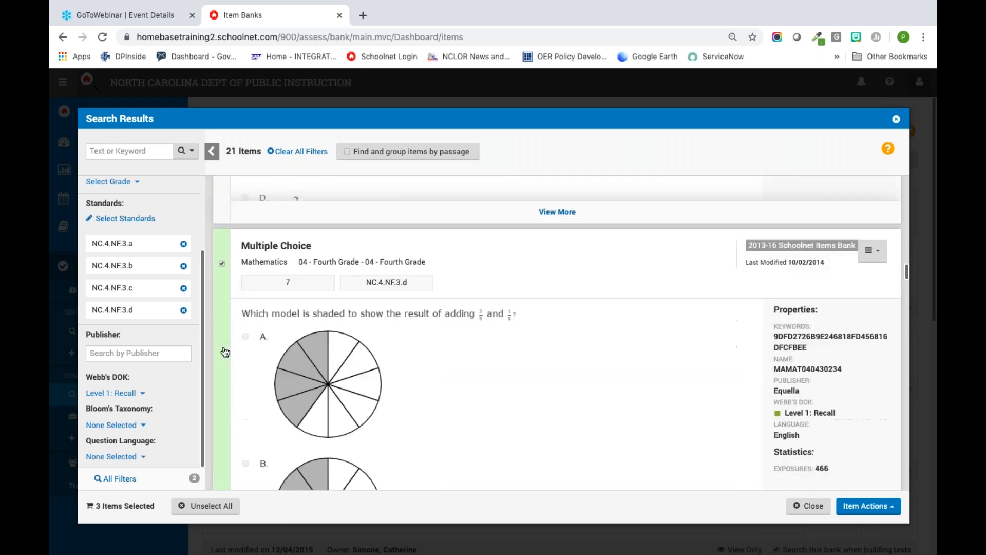
scroll(221, 425, down, 2)
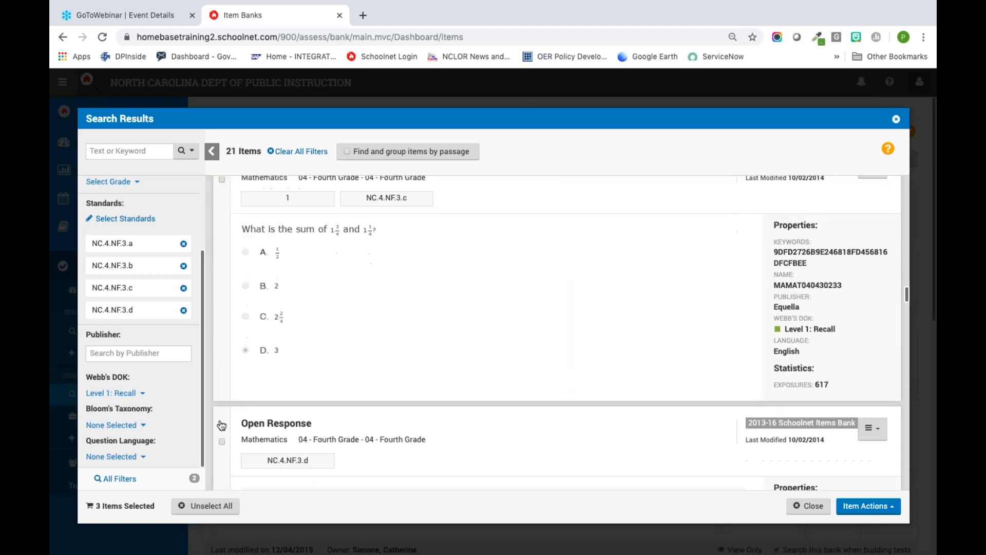
click(222, 392)
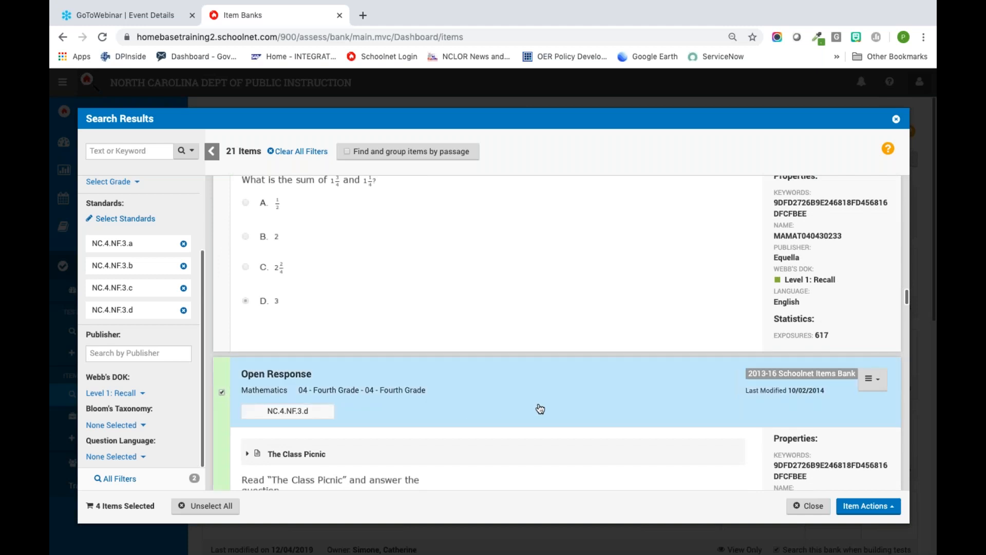
scroll(537, 408, down, 3)
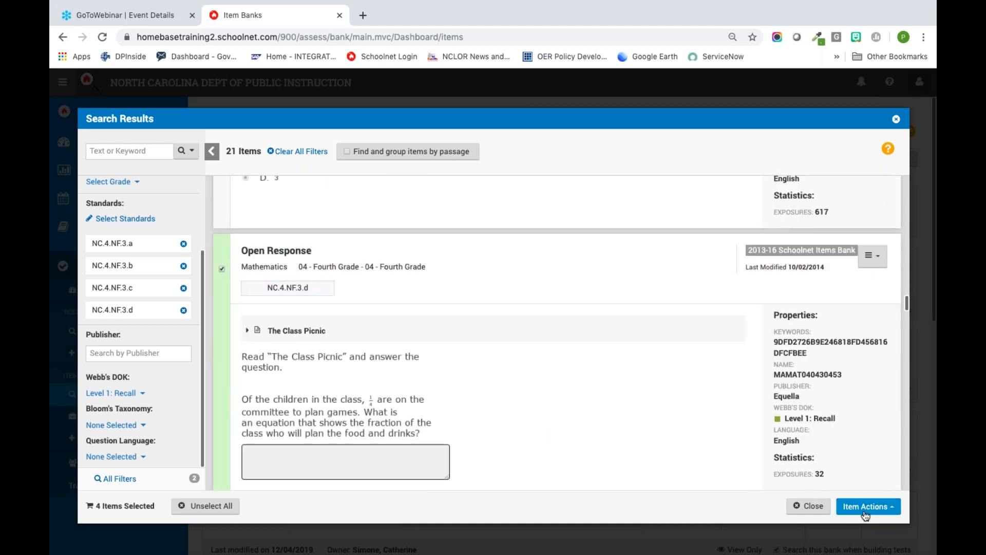
Step: Add the selected items to a test by creating a new test with them
click(865, 515)
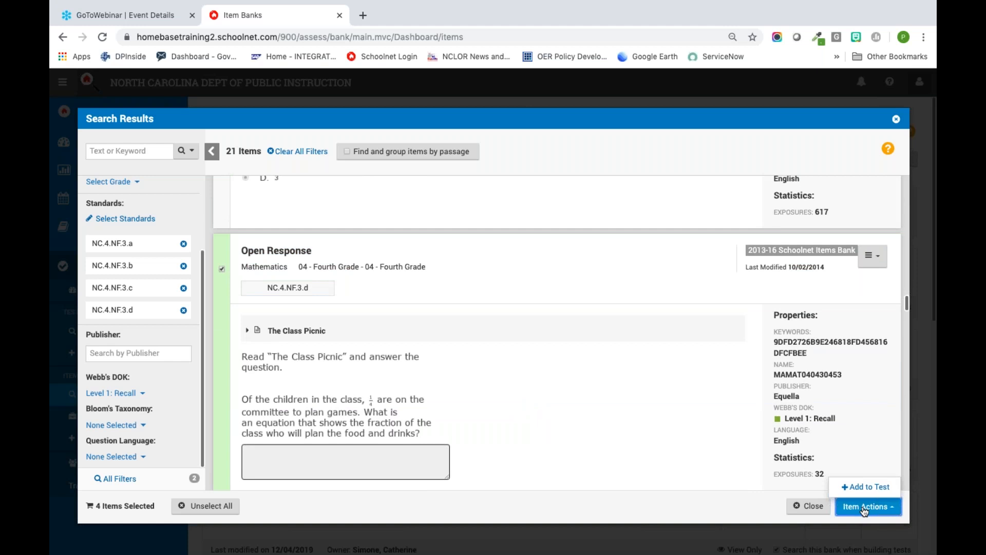
click(857, 488)
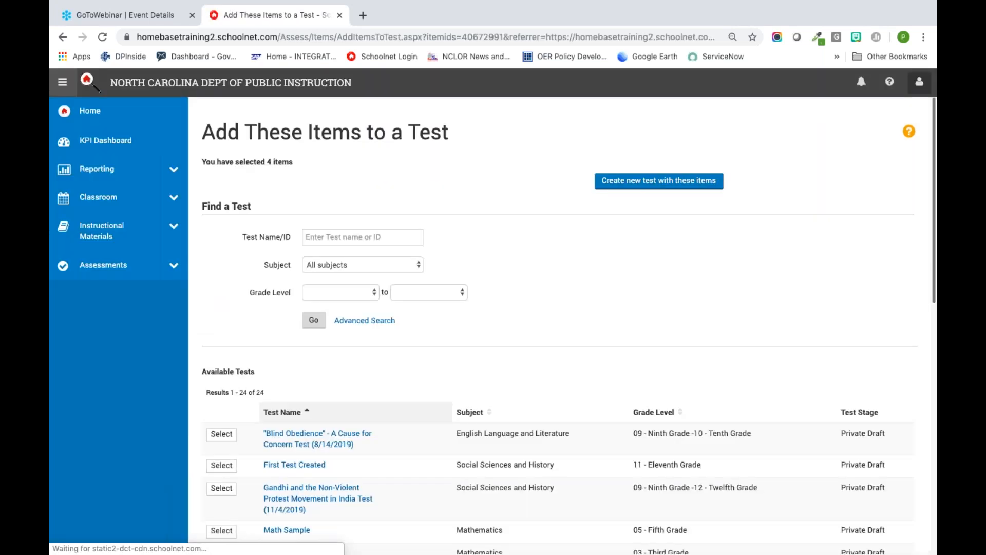
click(685, 185)
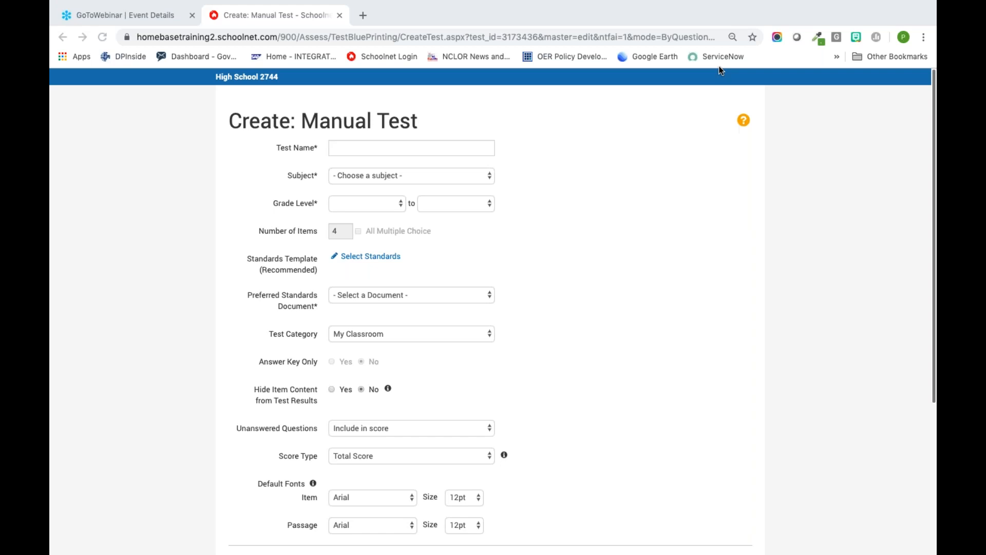
Step: Name the test Sample 4th math fractions and set its subject to Mathematics and grade level to 04 - Fourth Grade
click(389, 147)
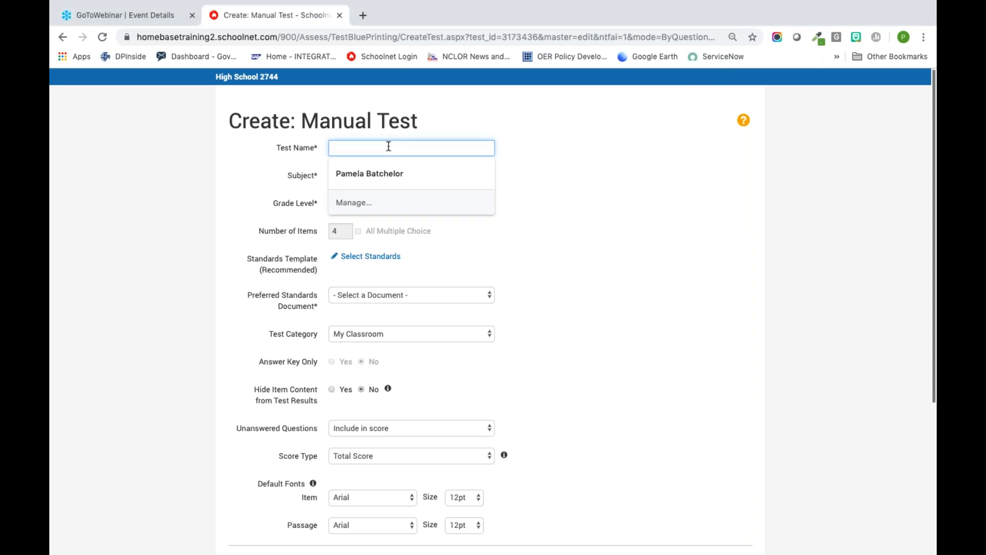
text(Sample 4th math)
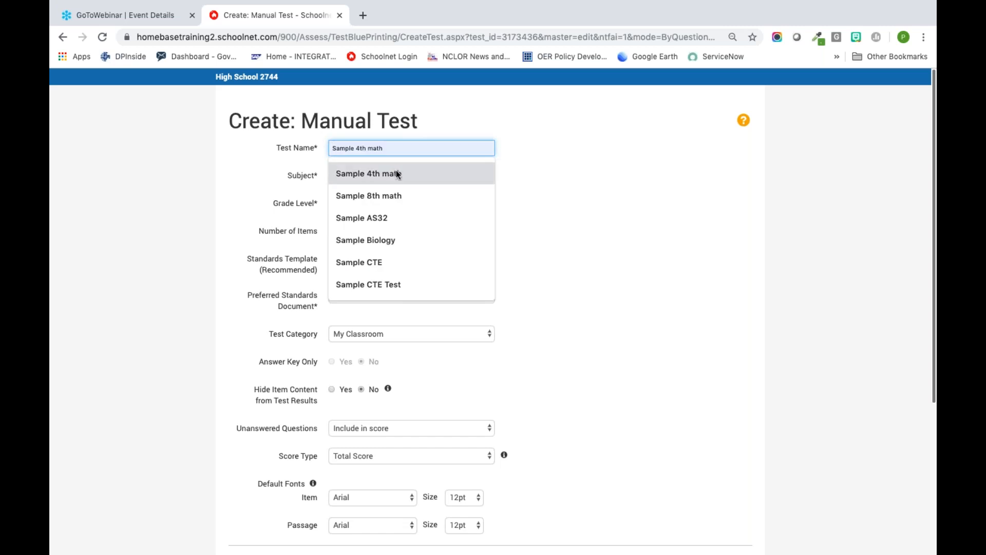
click(395, 173)
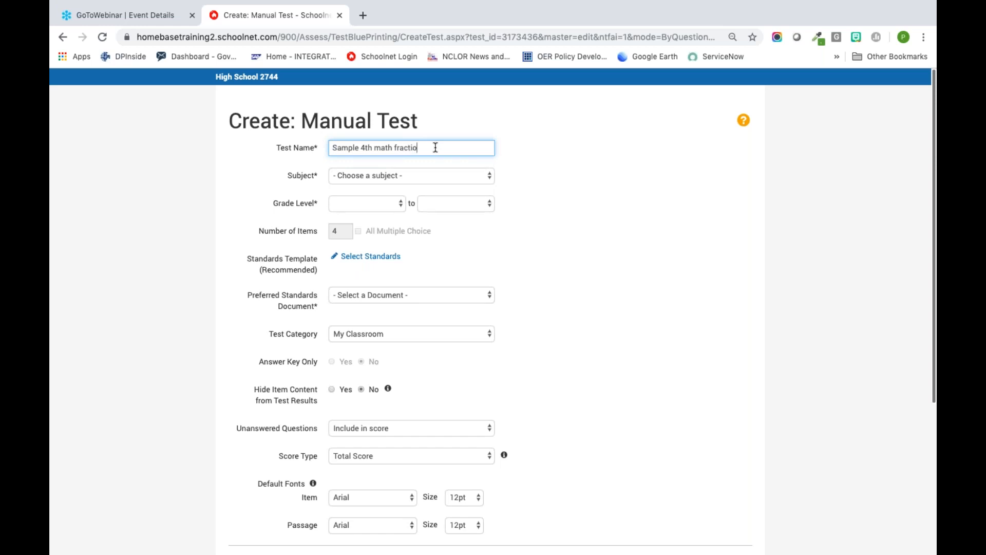
click(419, 177)
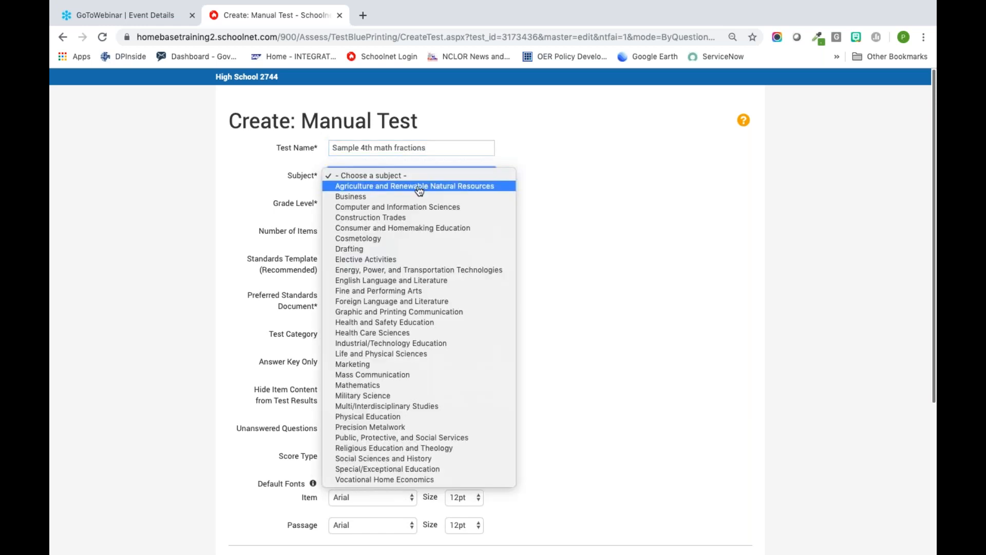
click(418, 384)
click(343, 210)
click(372, 266)
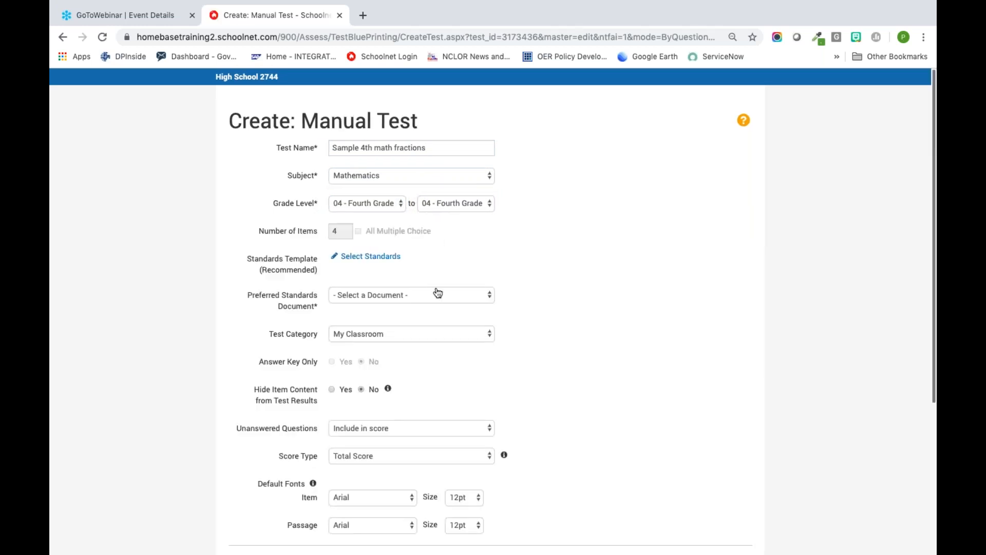
Step: Set the preferred standards document to *Mathematics and generate the test
click(438, 292)
click(305, 294)
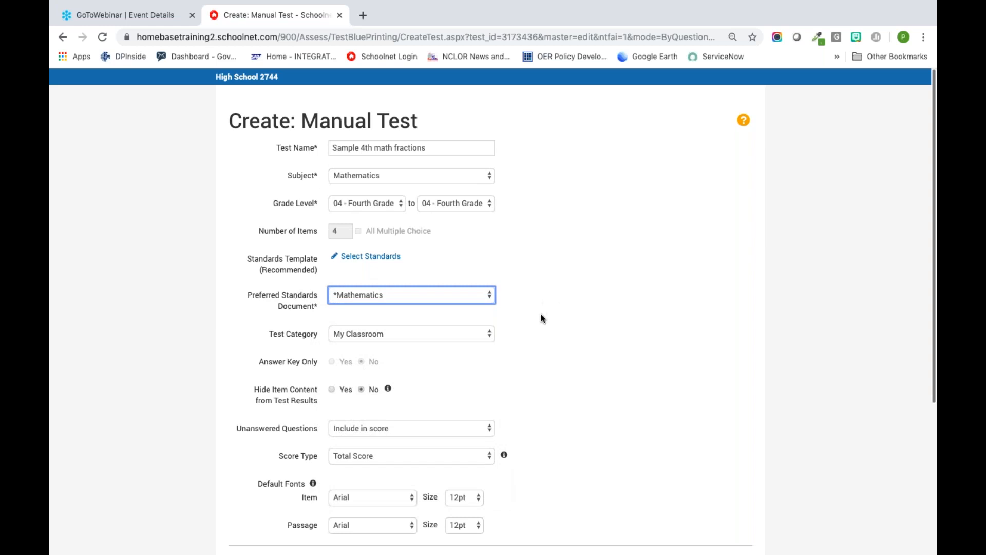
scroll(541, 318, down, 5)
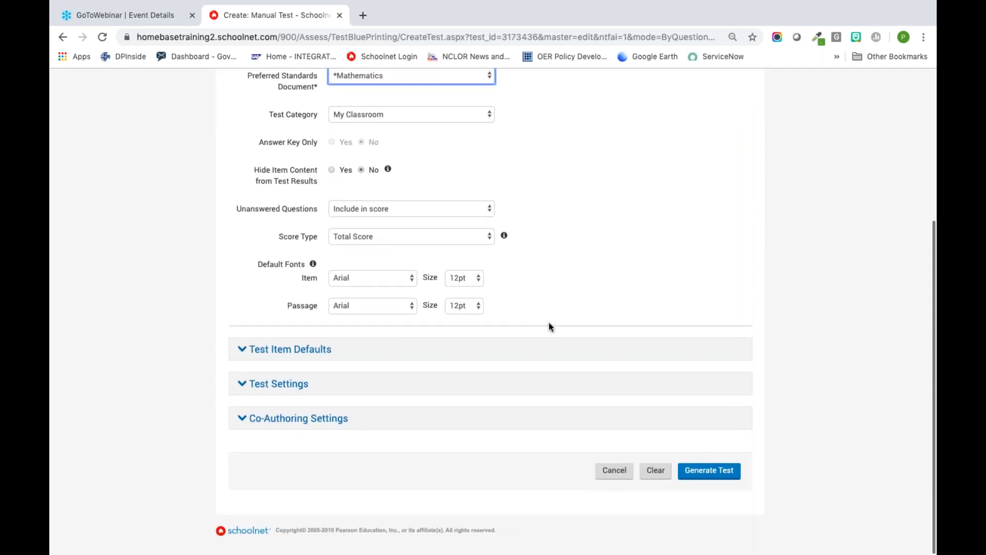
click(721, 473)
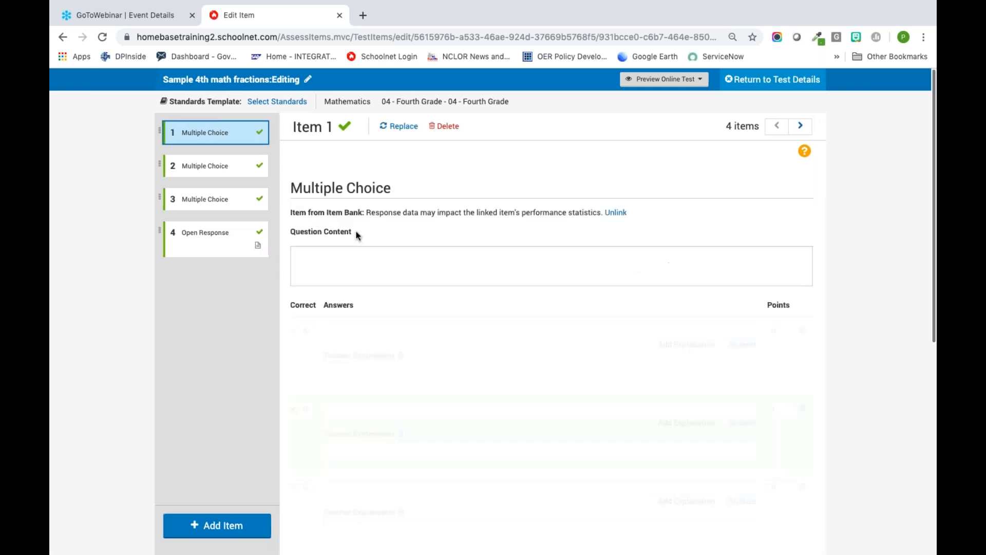
Step: Start adding an item from the item bank and open the standards selection for that search
click(228, 528)
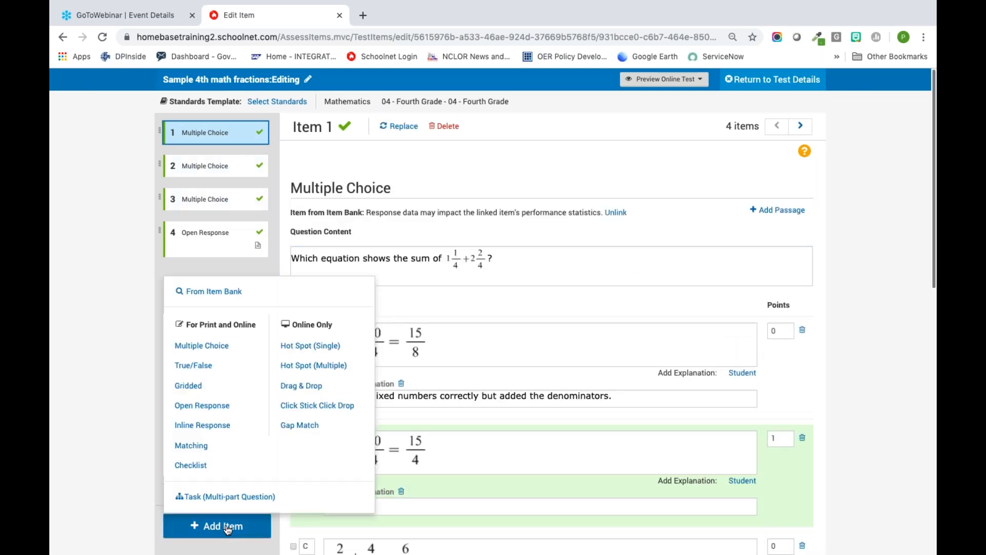
click(215, 289)
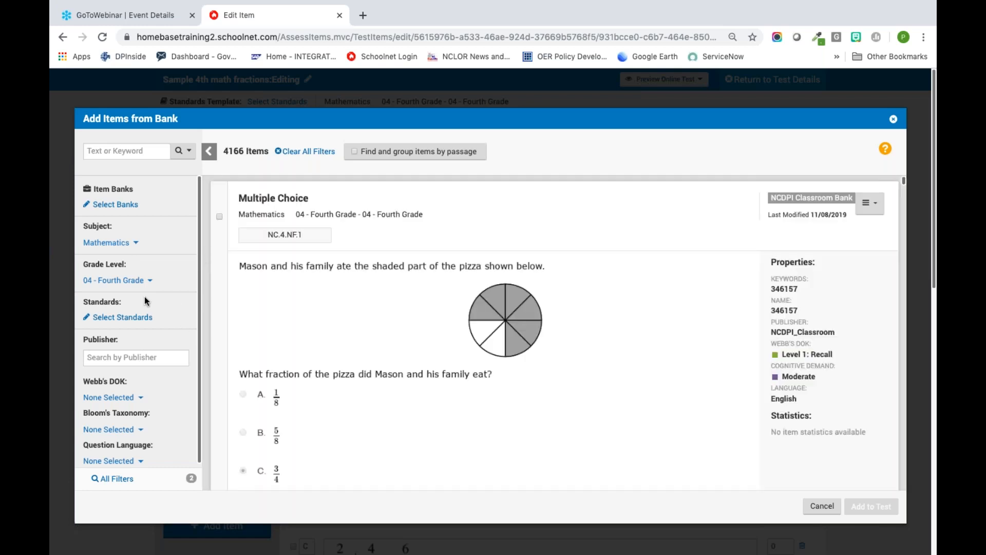
scroll(187, 346, down, 1)
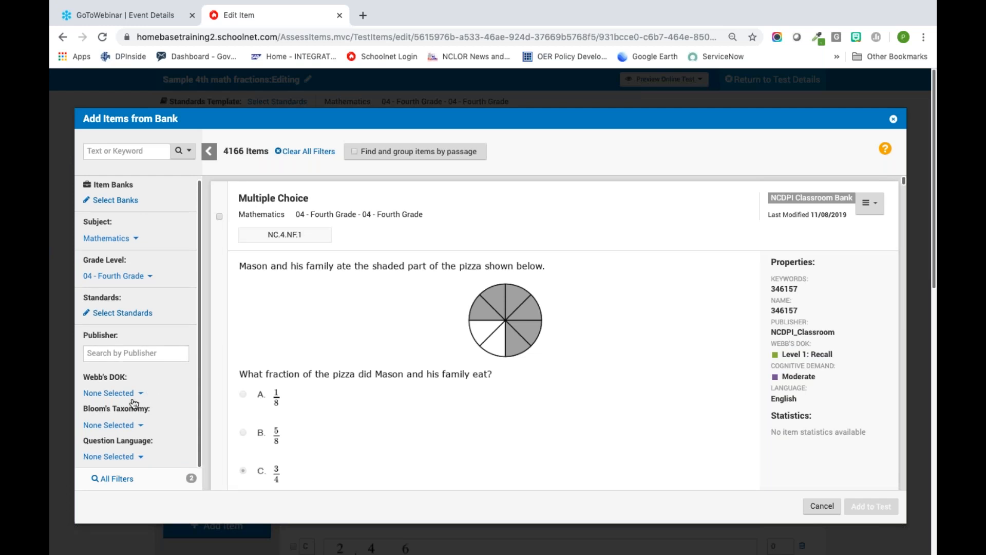
click(139, 314)
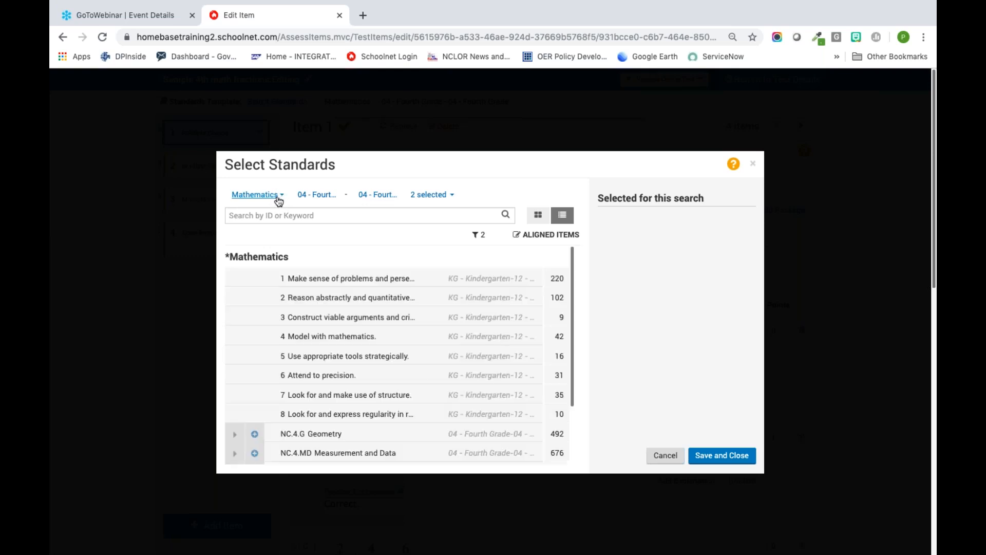
Step: Expand NC.4.NF Number and Operations, its Build fractions from unit fractions group and NC.4.NF.3 to show the substandards
scroll(355, 313, down, 2)
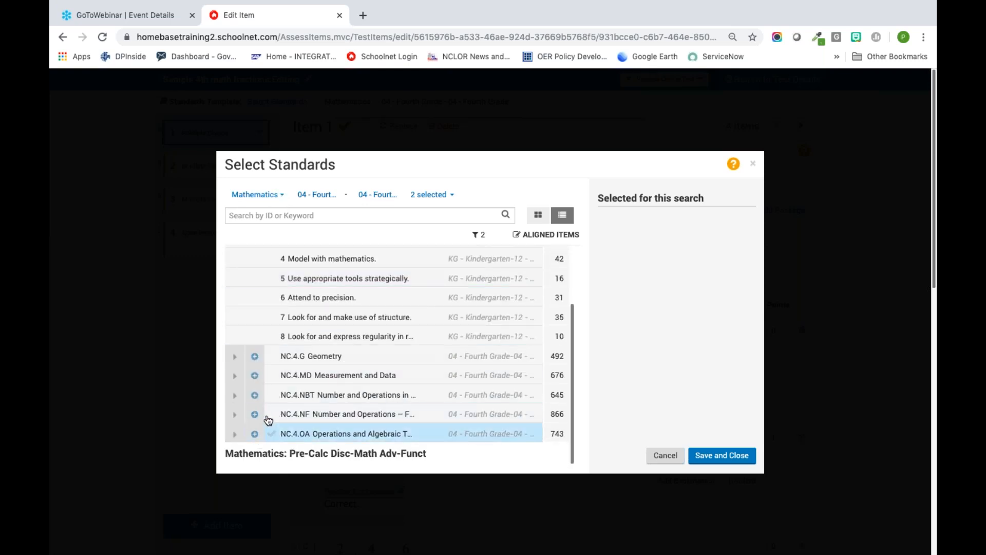
click(237, 416)
scroll(262, 426, down, 2)
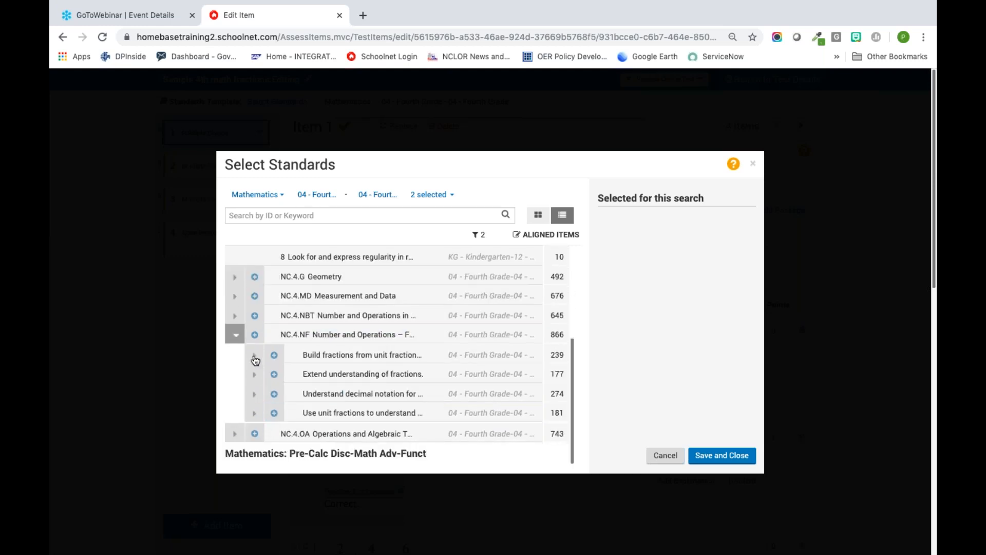
click(254, 356)
click(274, 375)
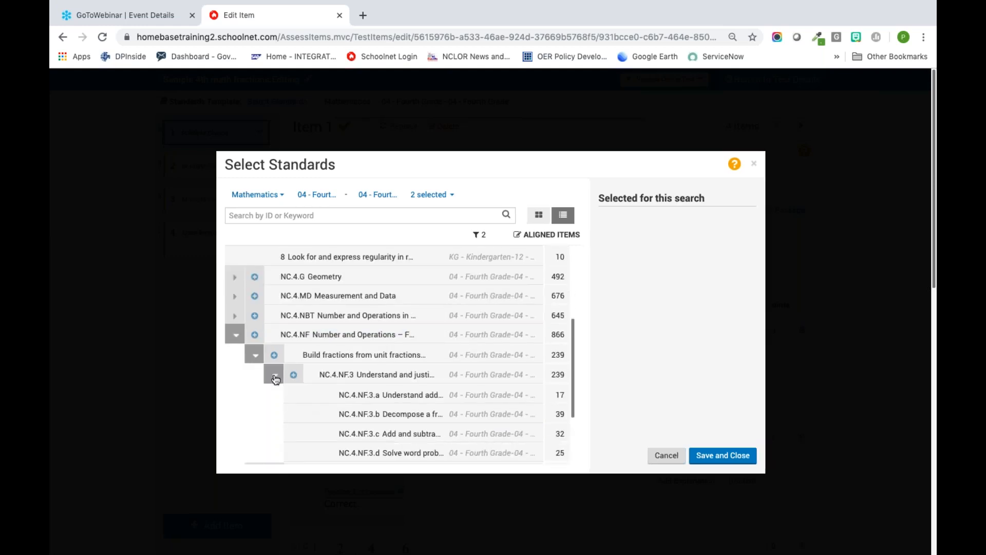
Step: Choose NC.4.NF.3.a, NC.4.NF.3.b, NC.4.NF.3.c and NC.4.NF.3.d as the standards for the bank search and save the selection
click(323, 399)
click(330, 415)
click(330, 433)
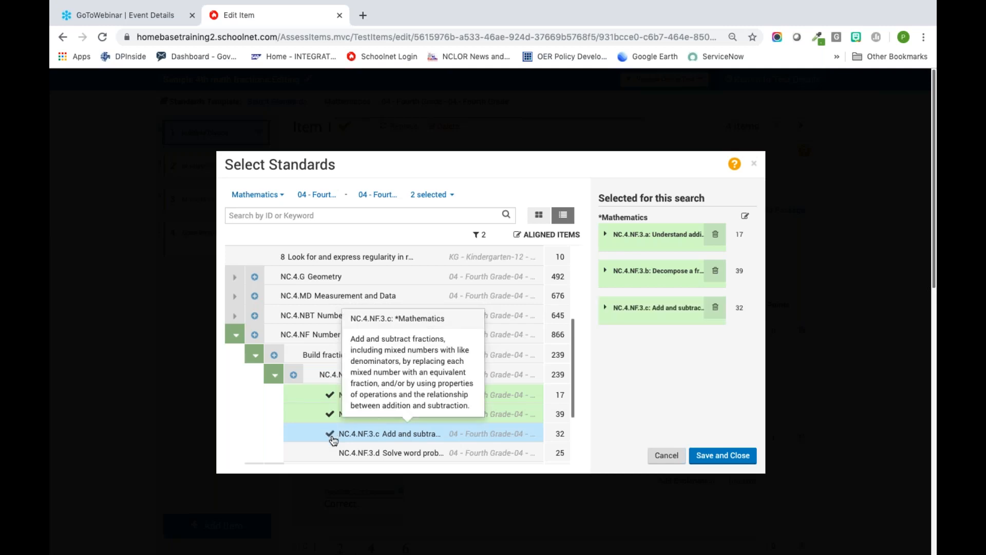
click(331, 453)
click(700, 454)
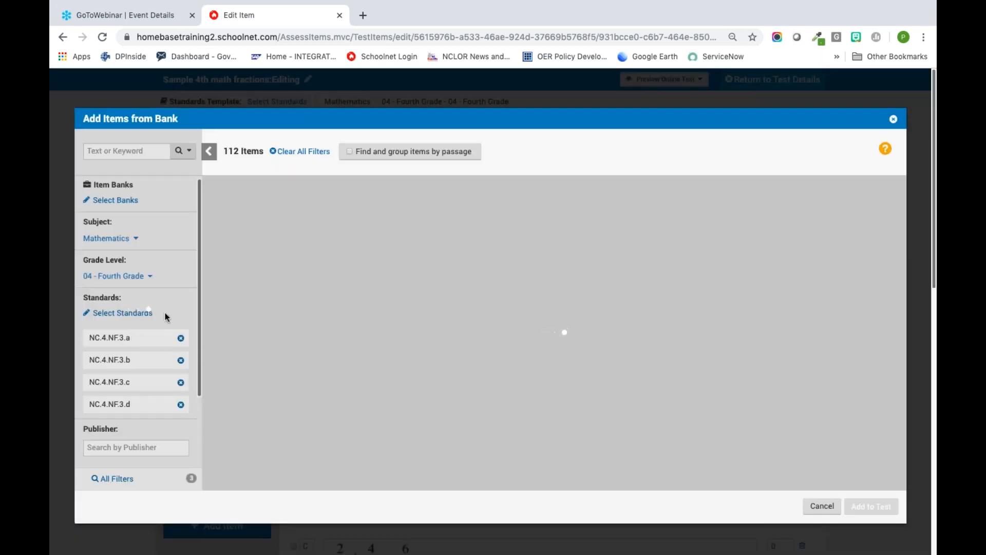
Step: Open all filters for the bank search, set Webb's DOK to Level 2: Basic Application, and apply the filters
scroll(175, 311, down, 2)
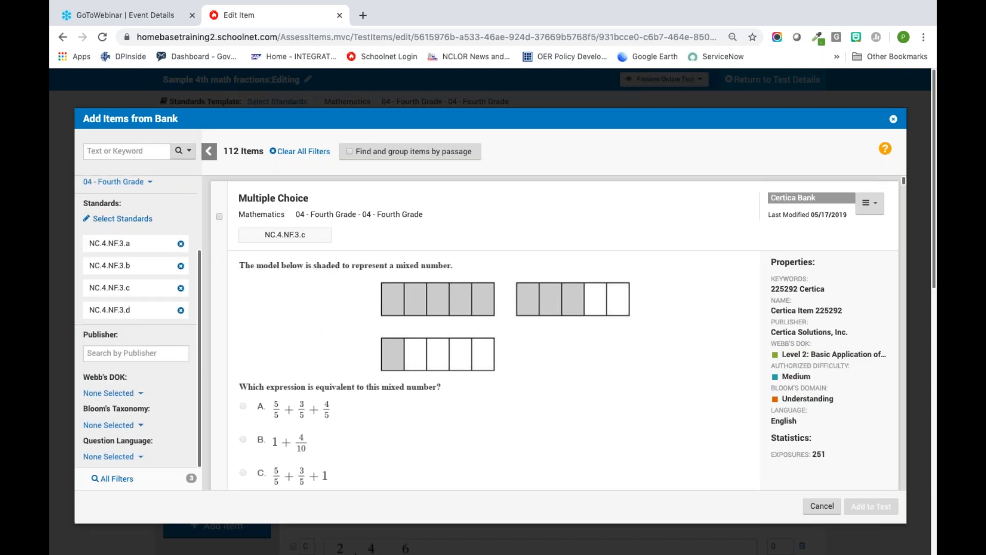
click(113, 478)
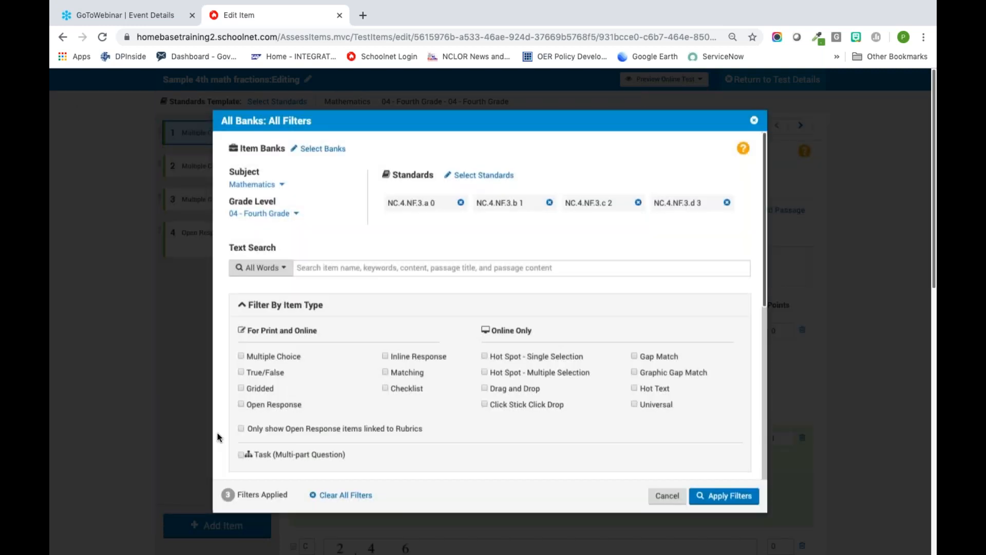
scroll(462, 412, down, 6)
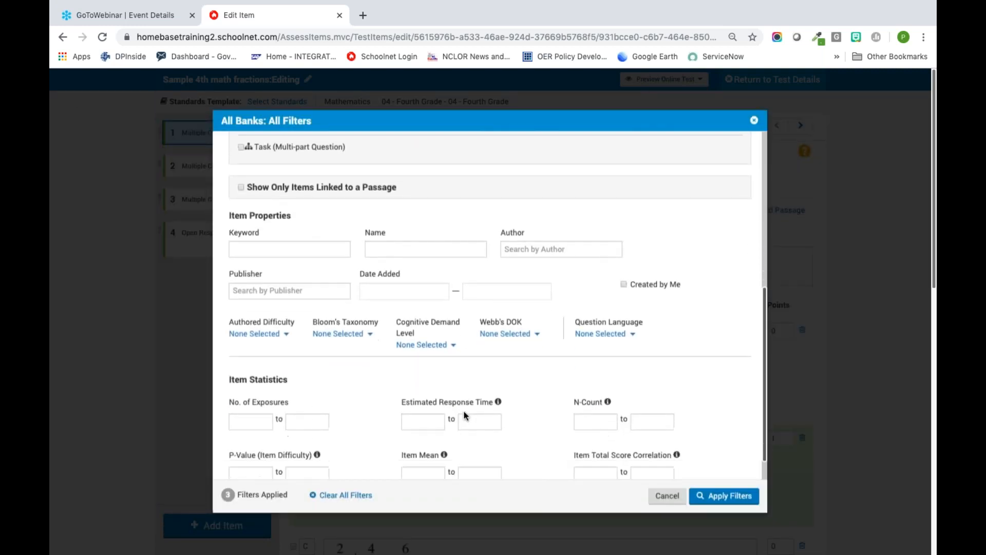
click(525, 315)
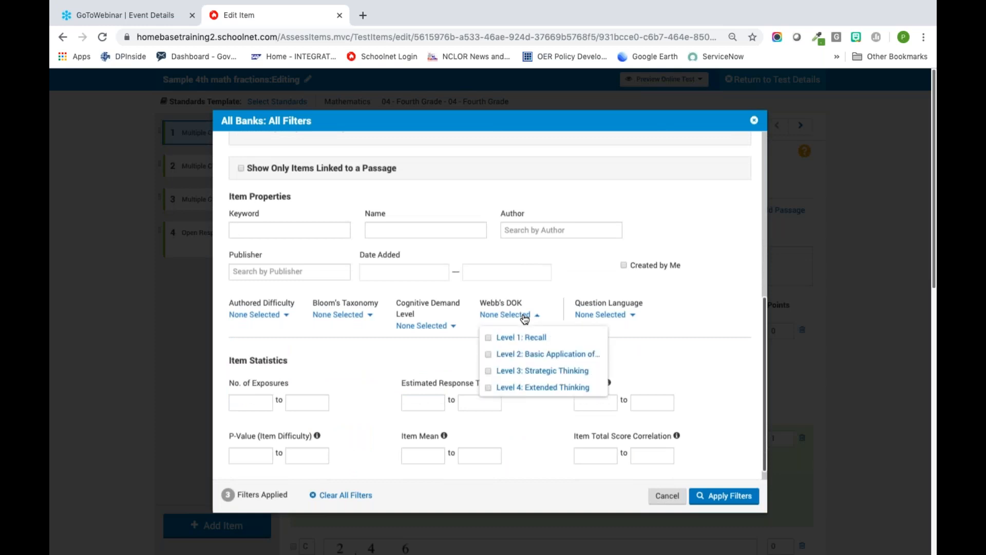
click(532, 355)
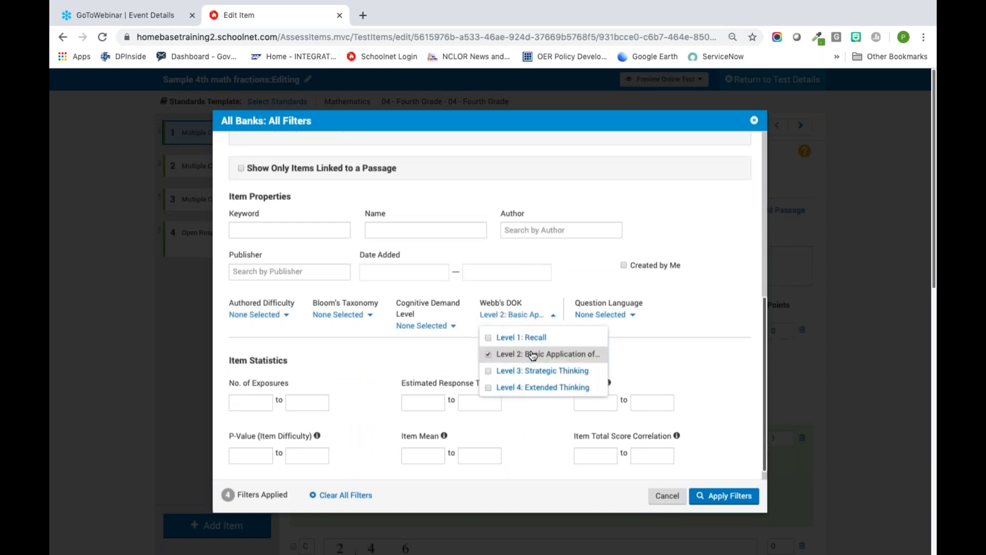
click(680, 365)
click(731, 496)
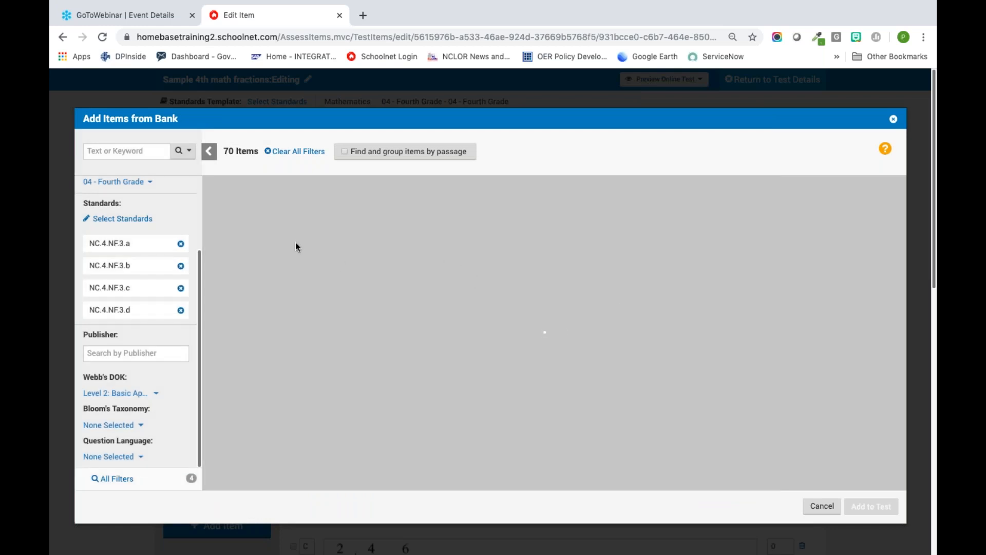
Step: Select the bank items on the 9/12 shaded ovals, the sum 2 3/8 + 1 7/8, and the half-shaded circle
scroll(276, 331, down, 2)
scroll(276, 335, down, 10)
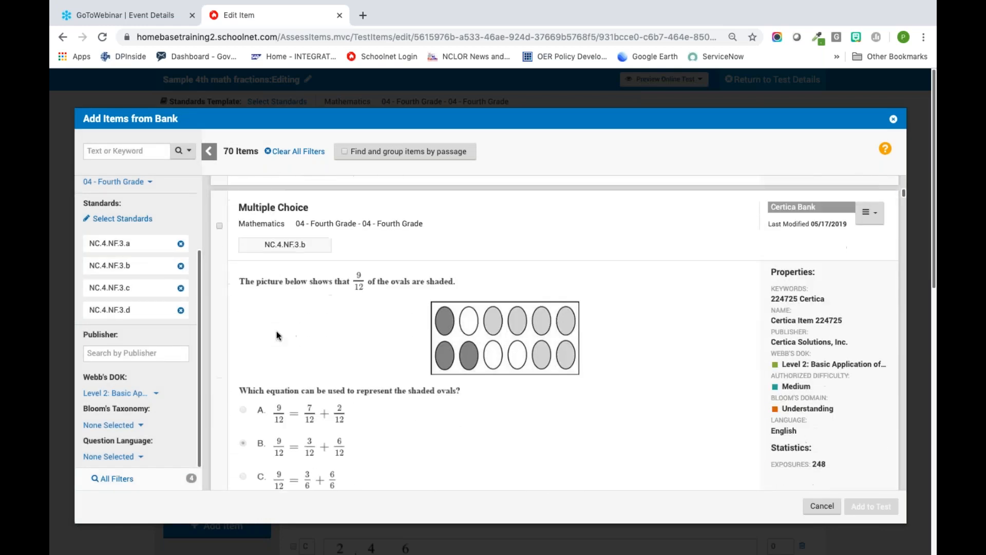
scroll(276, 335, up, 1)
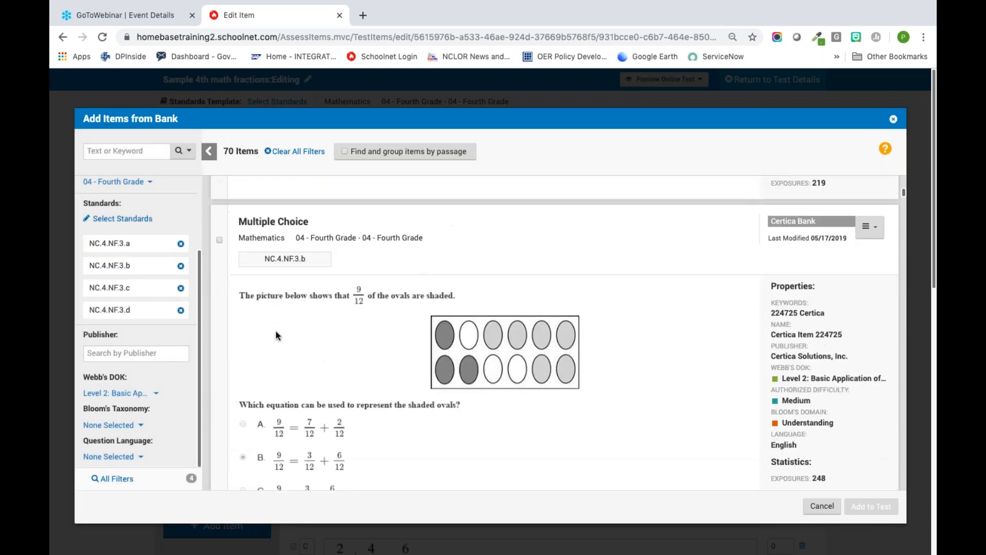
click(219, 240)
scroll(243, 327, down, 5)
scroll(245, 331, up, 1)
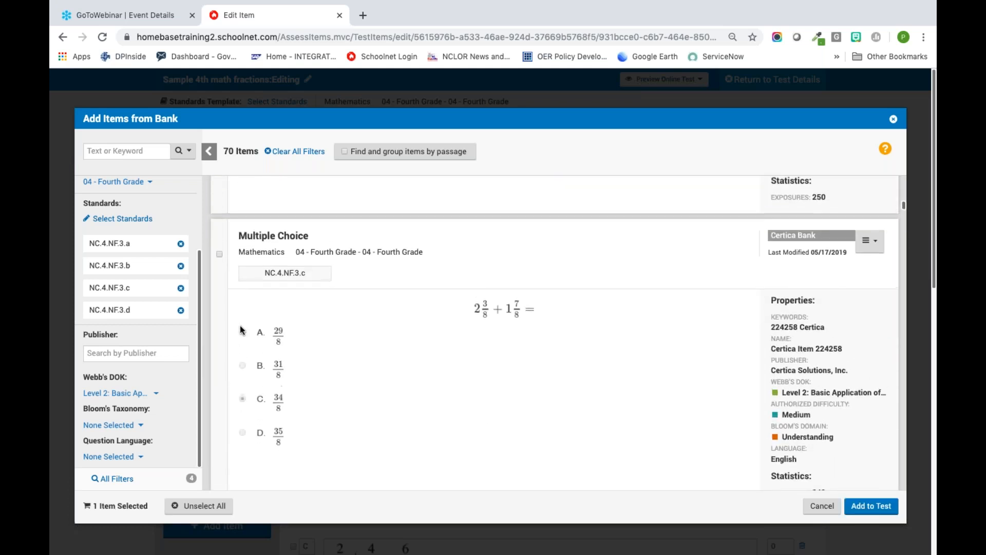
click(219, 254)
scroll(322, 350, down, 10)
scroll(222, 267, up, 6)
click(219, 260)
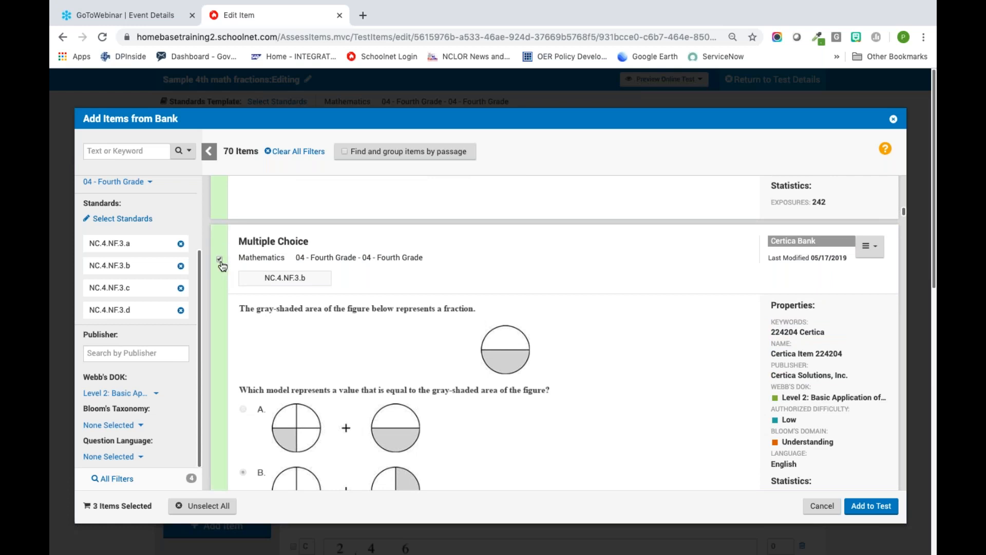
Step: Select the NC.4.NF.3.b item on the eight-polygon figure and the NC.4.NF.3.d folded-paper item, and add all selected items to the test
scroll(346, 349, down, 6)
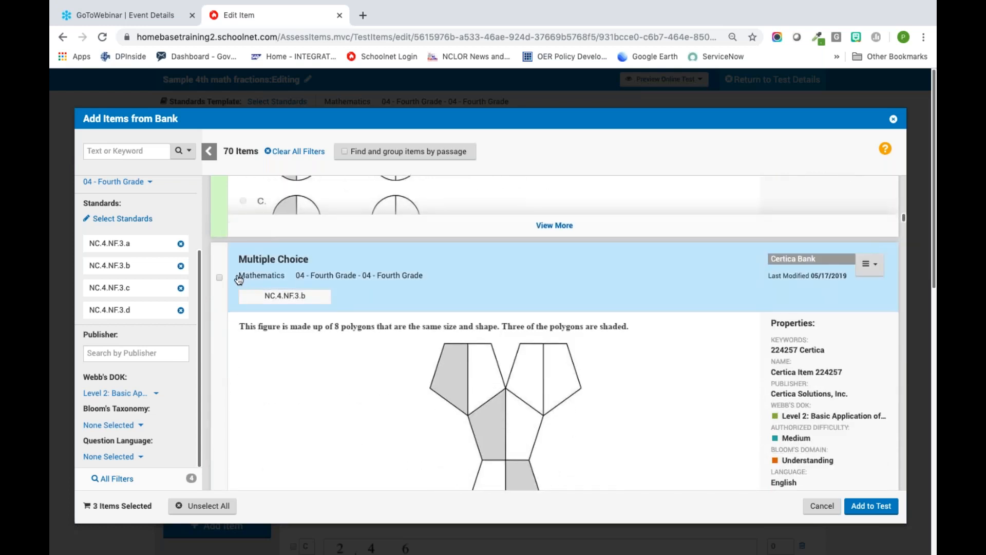
click(219, 278)
scroll(219, 283, down, 5)
scroll(261, 344, down, 6)
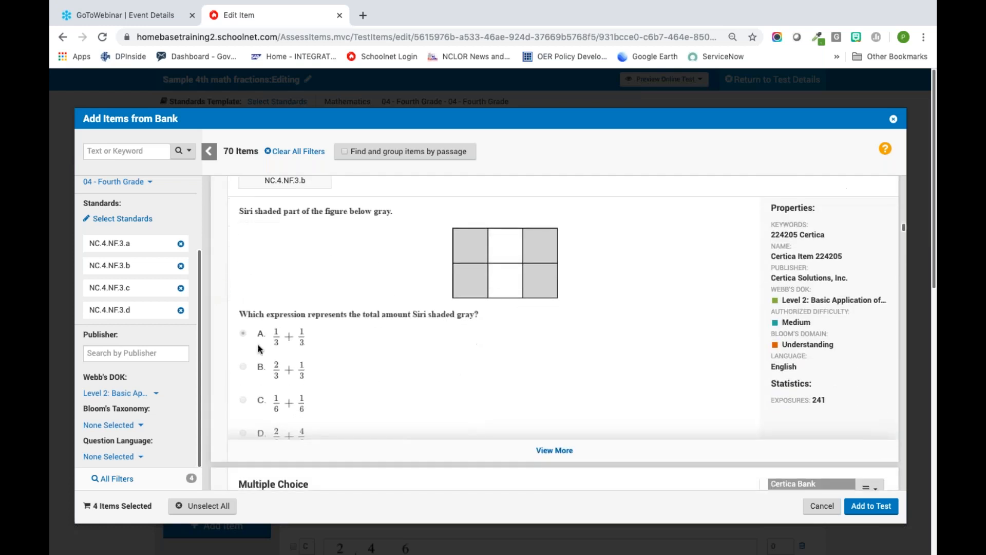
scroll(261, 344, up, 5)
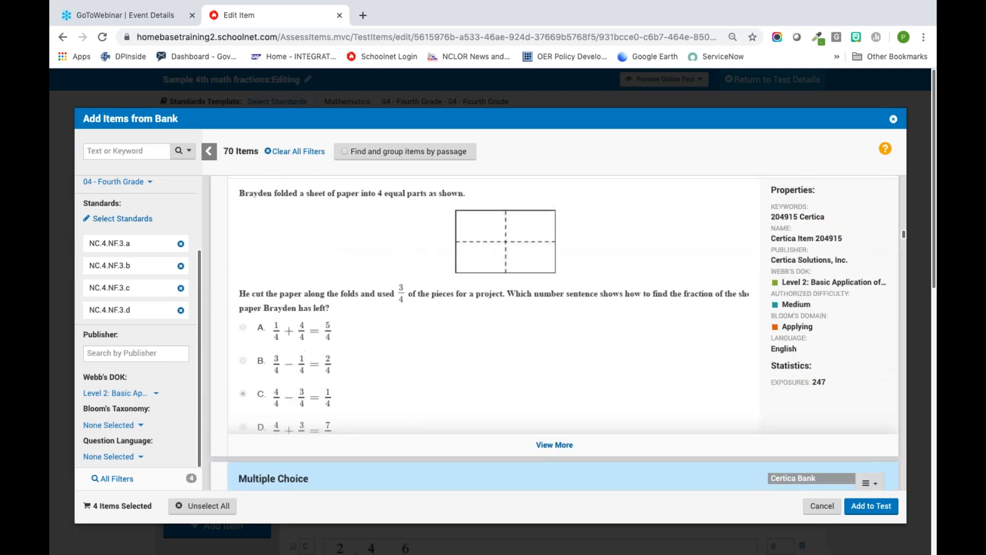
click(222, 263)
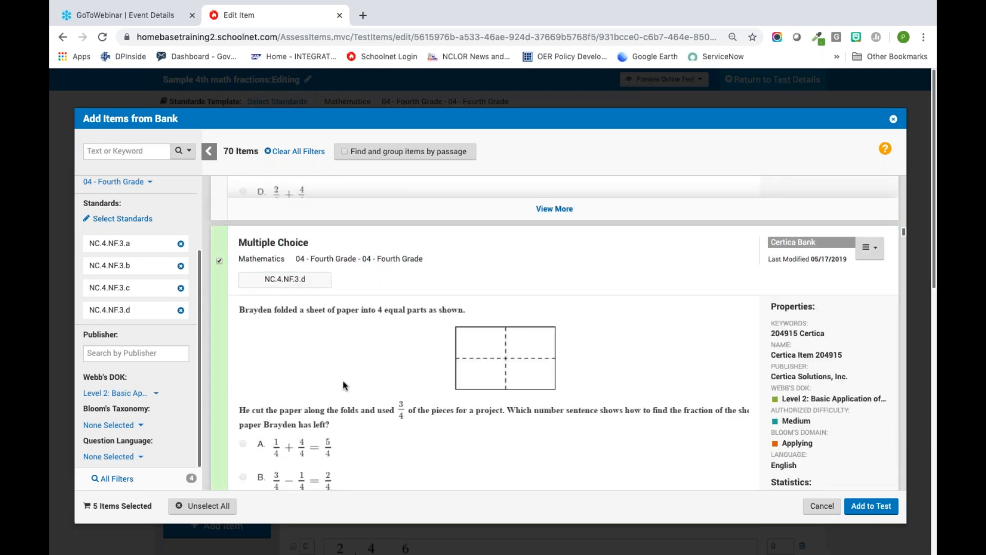
scroll(345, 386, down, 6)
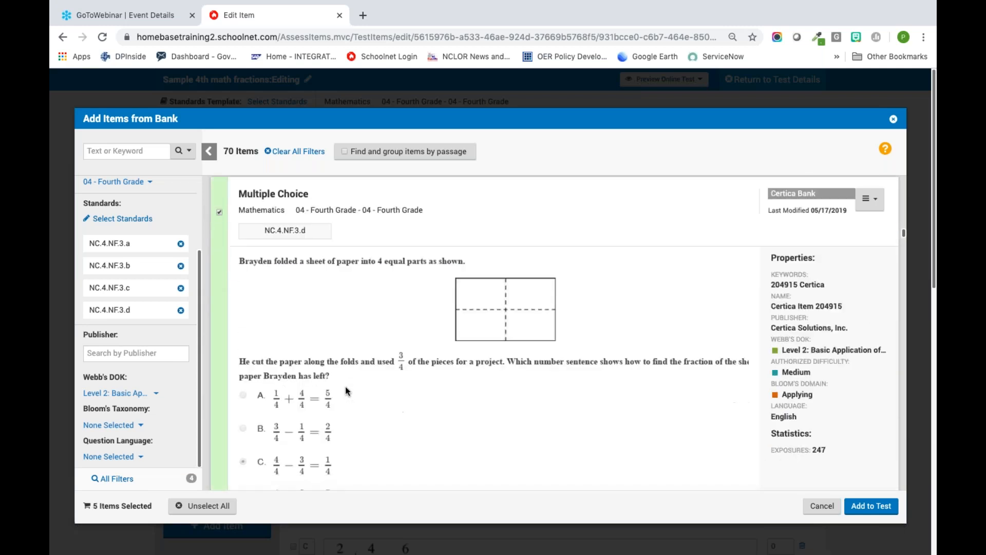
click(875, 507)
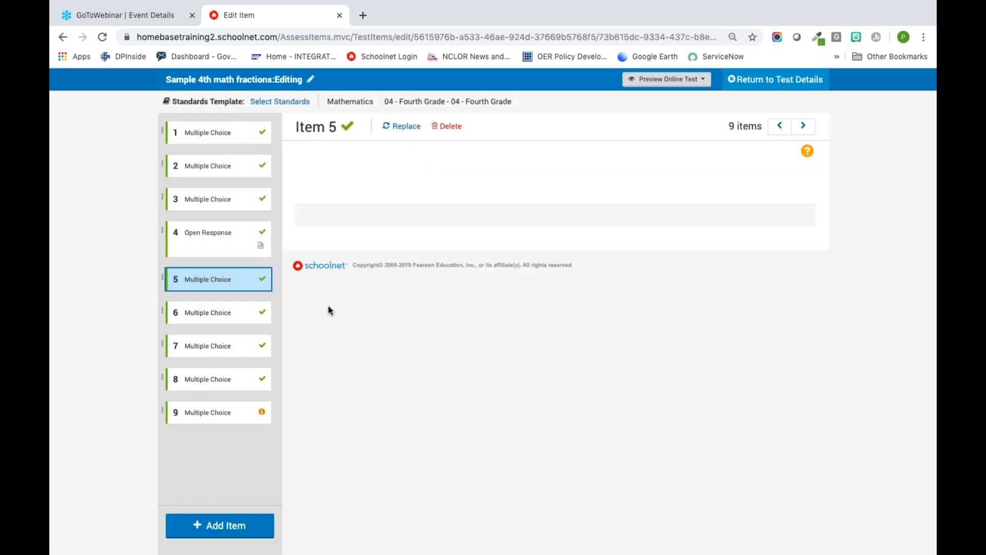
Step: Start another item bank search for the test and open its standards selection
click(227, 527)
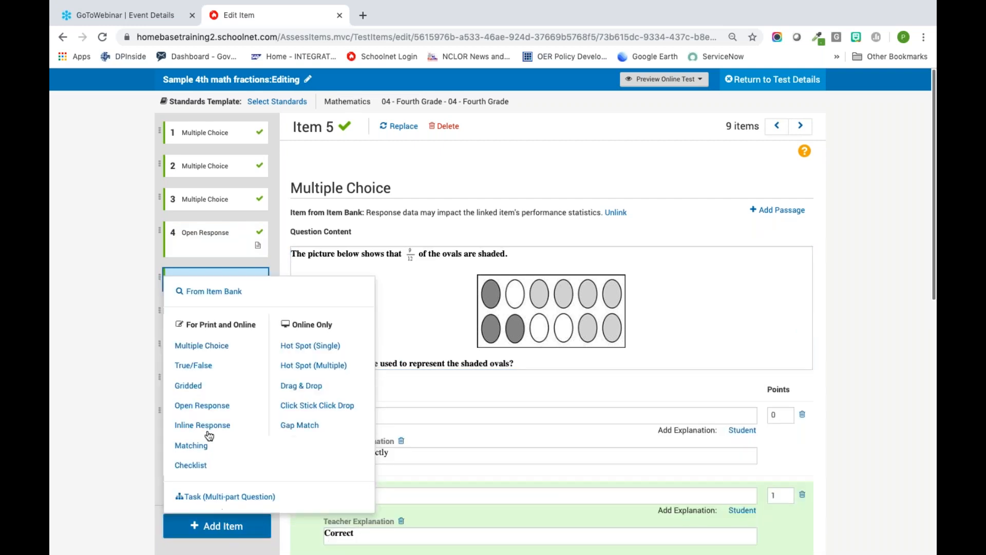
click(213, 291)
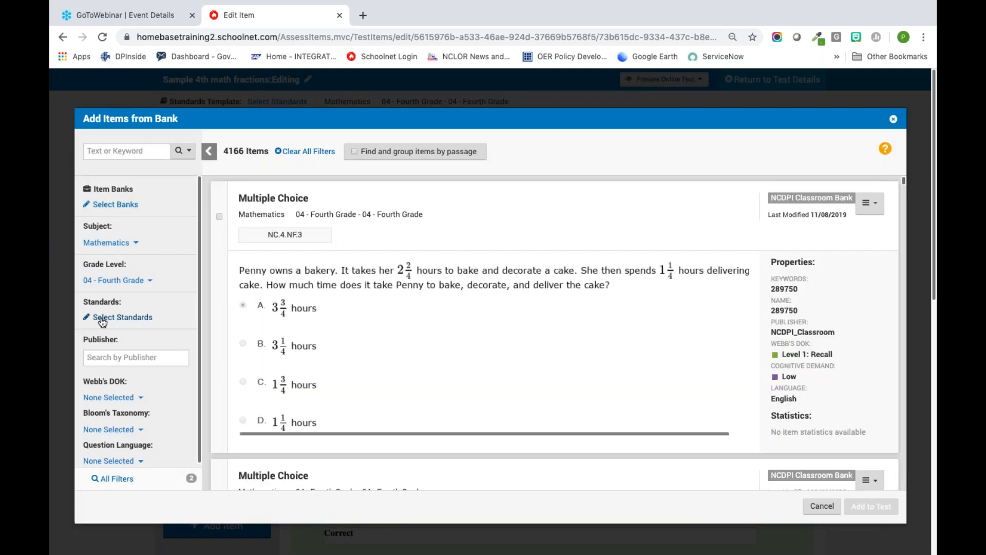
click(102, 319)
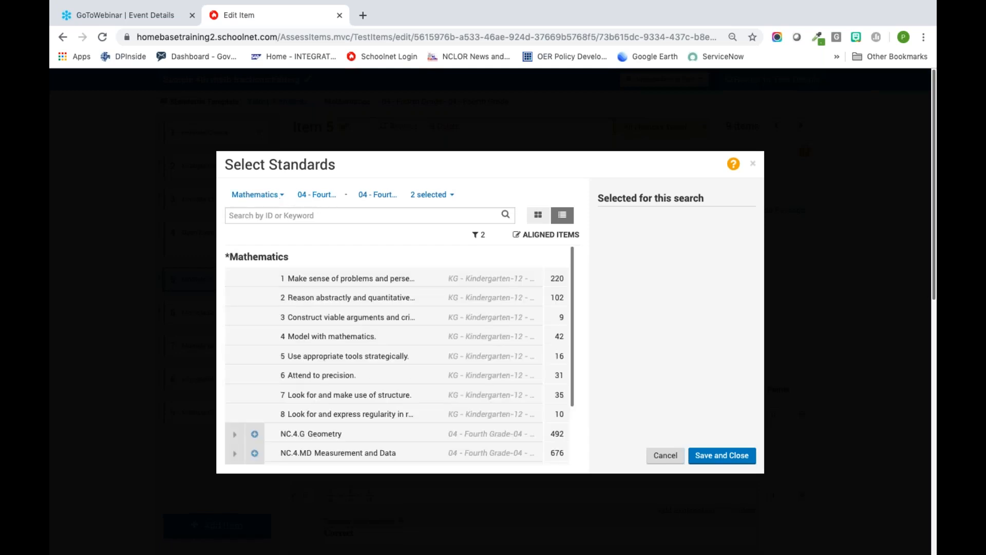
Step: Expand NC.4.NF Number and Operations, its Build fractions from unit fractions group and NC.4.NF.3 down to the substandards
scroll(330, 375, down, 3)
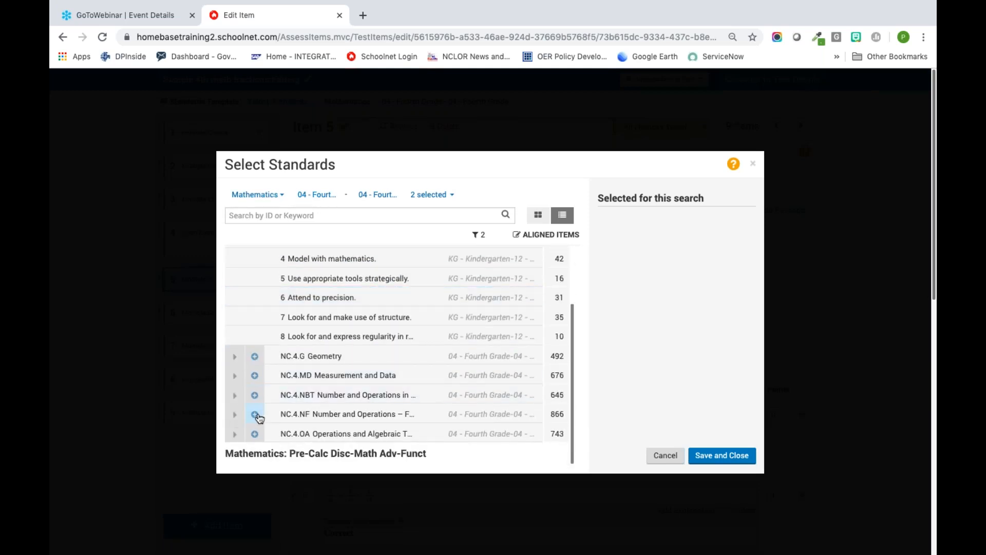
click(236, 418)
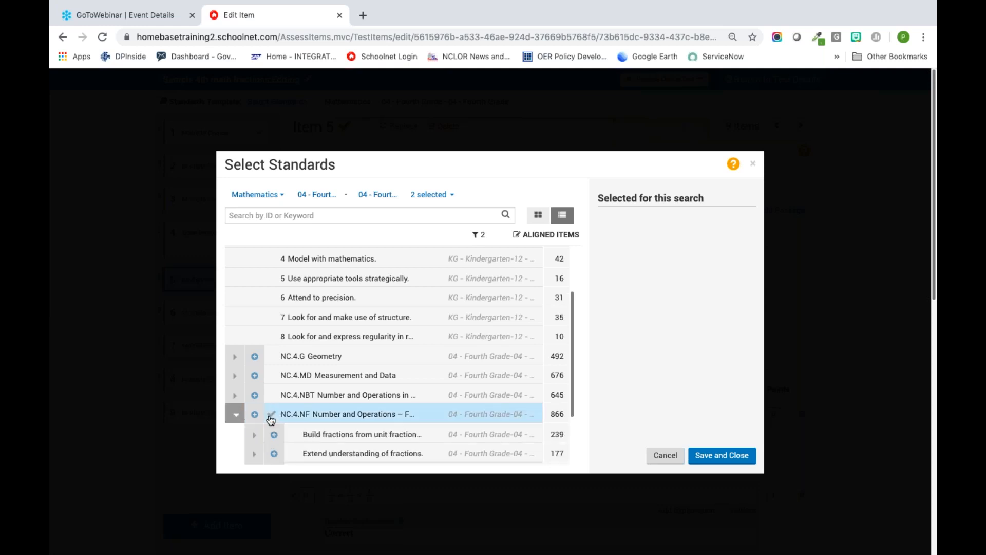
scroll(244, 398, down, 2)
click(254, 360)
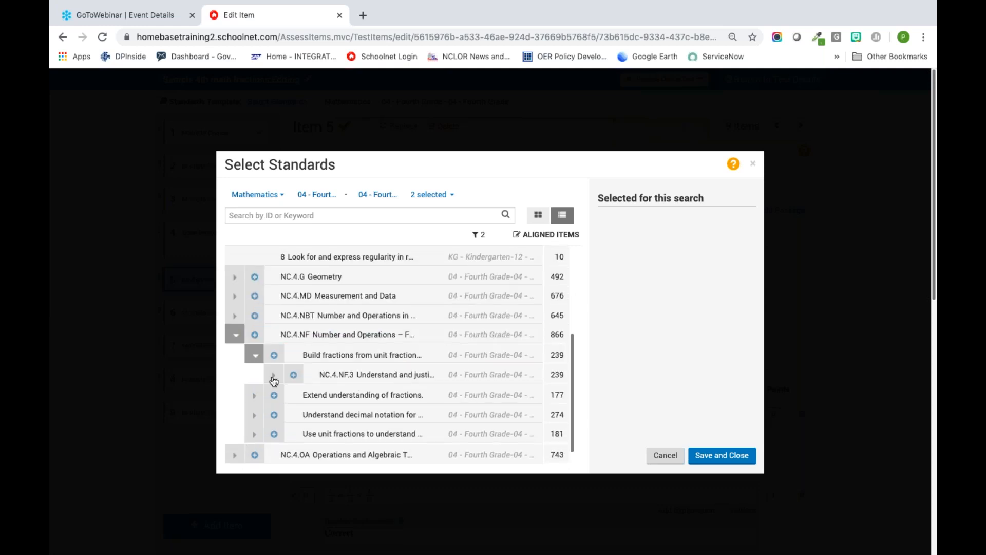
click(274, 376)
Step: Choose standards NC.4.NF.3.a, NC.4.NF.3.b, NC.4.NF.3.c and NC.4.NF.3.d for the search and save the selection
click(325, 396)
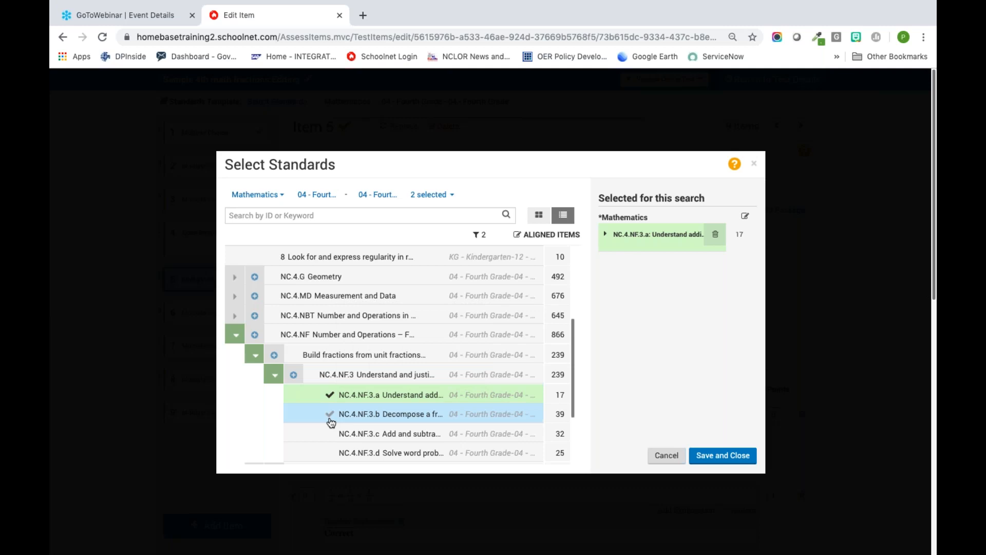
click(329, 415)
click(329, 434)
click(330, 449)
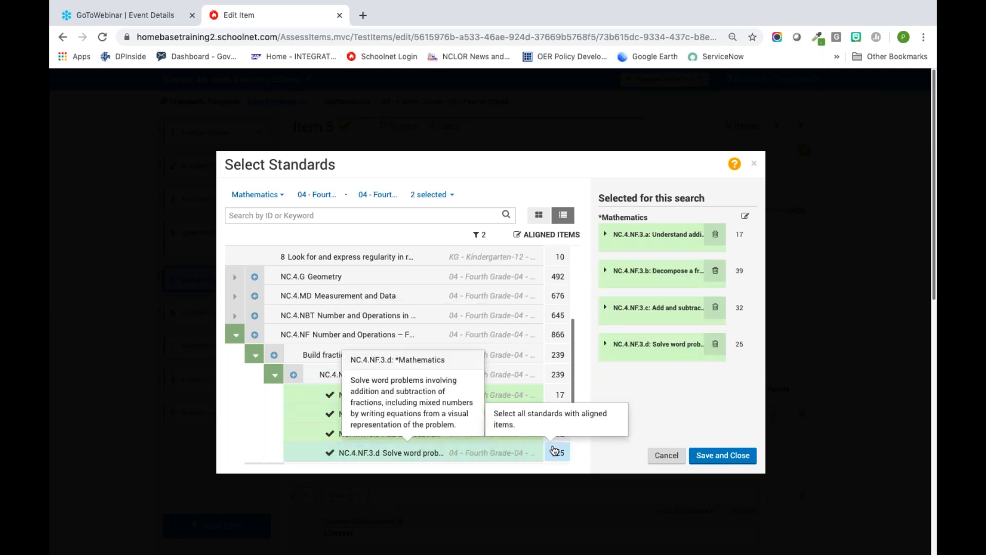
click(738, 460)
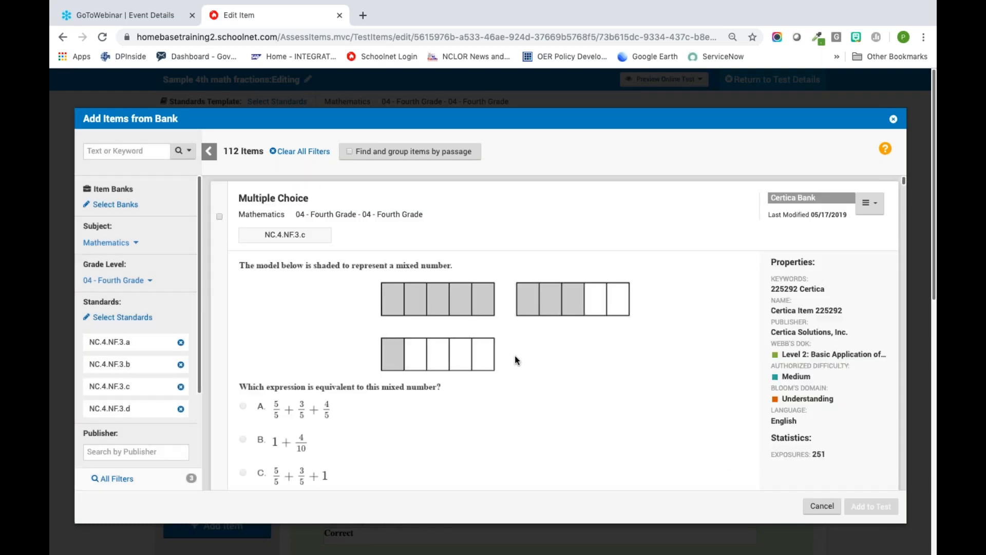
Step: Open all filters for the bank search, set Webb's DOK to Level 3: Strategic Thinking, and apply the filters
scroll(122, 414, down, 2)
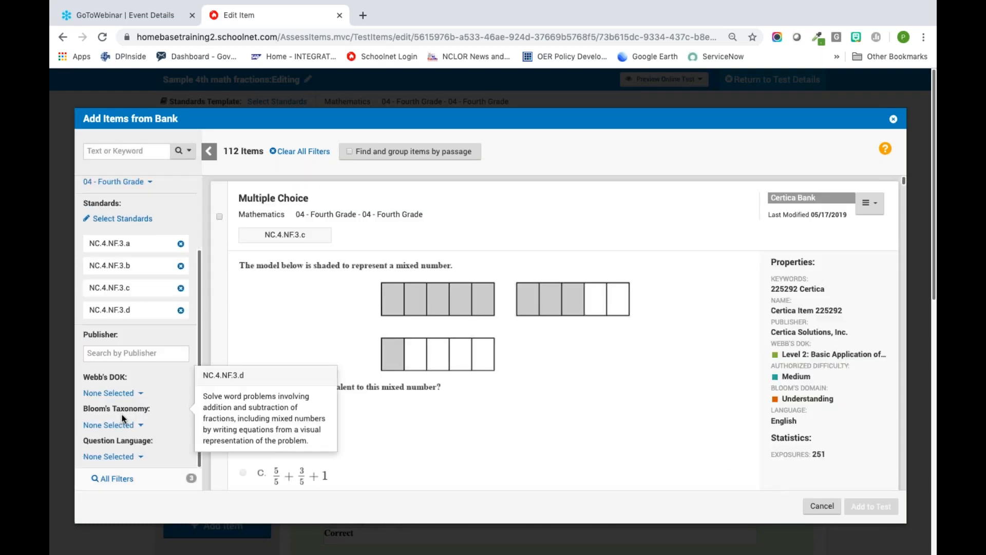
click(114, 480)
scroll(370, 422, down, 4)
scroll(490, 302, down, 2)
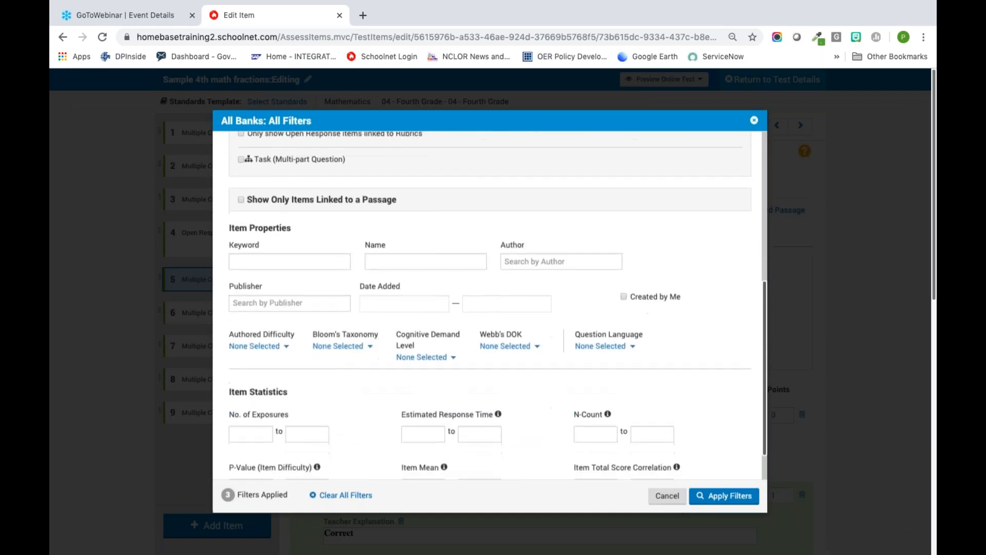
click(504, 348)
click(497, 408)
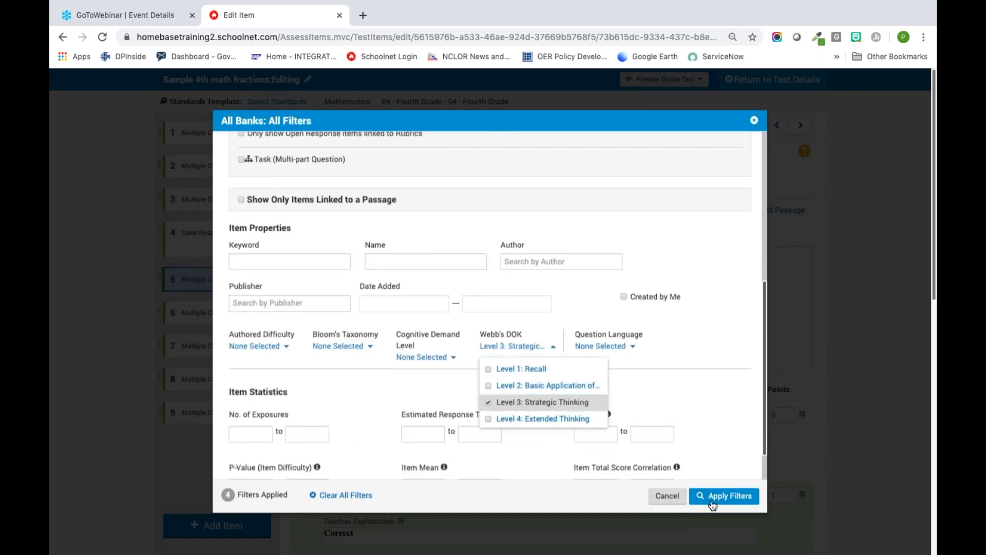
click(725, 496)
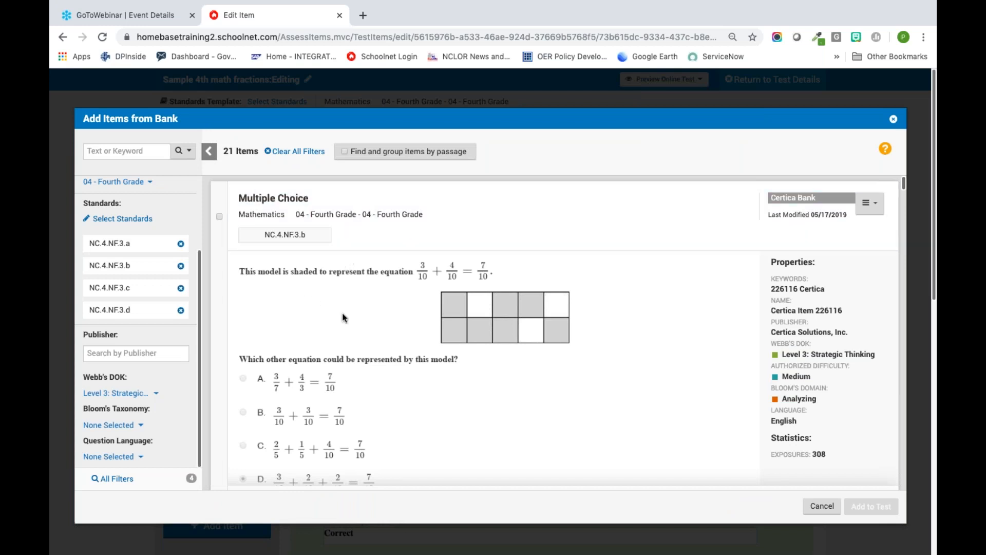
Step: Select the NC.4.NF.3.b item about the number line with Point T at 1 3/4 and add it to the test
scroll(343, 314, down, 10)
scroll(342, 314, down, 8)
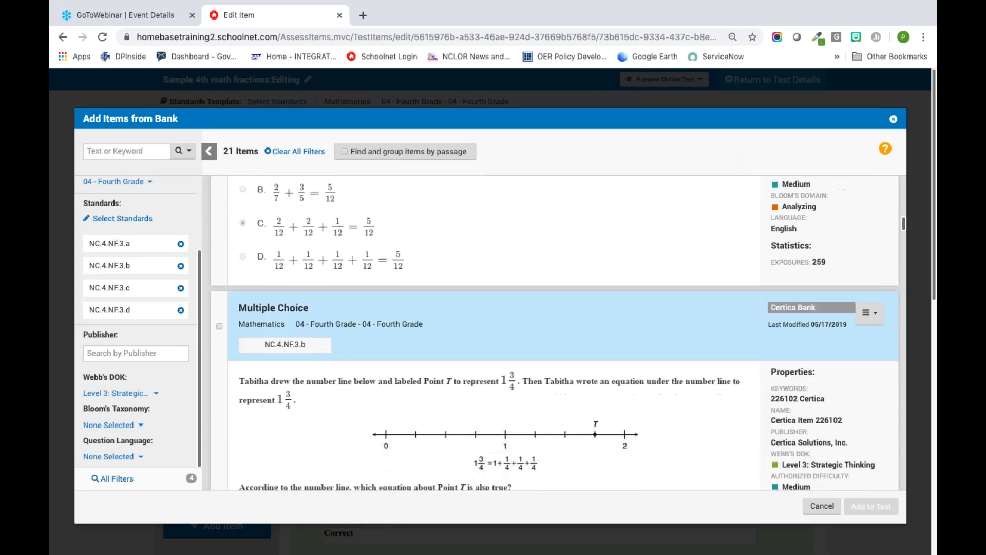
click(219, 216)
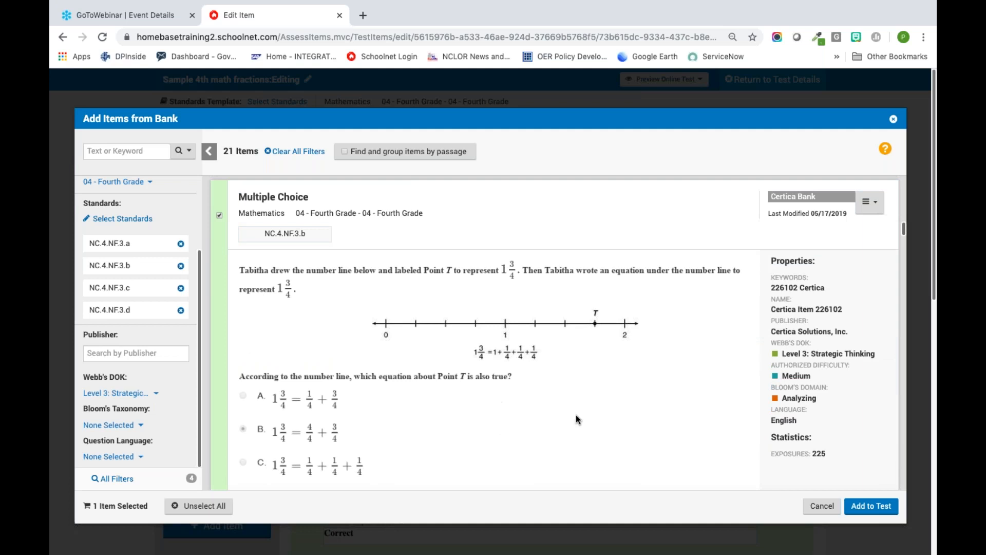
click(867, 508)
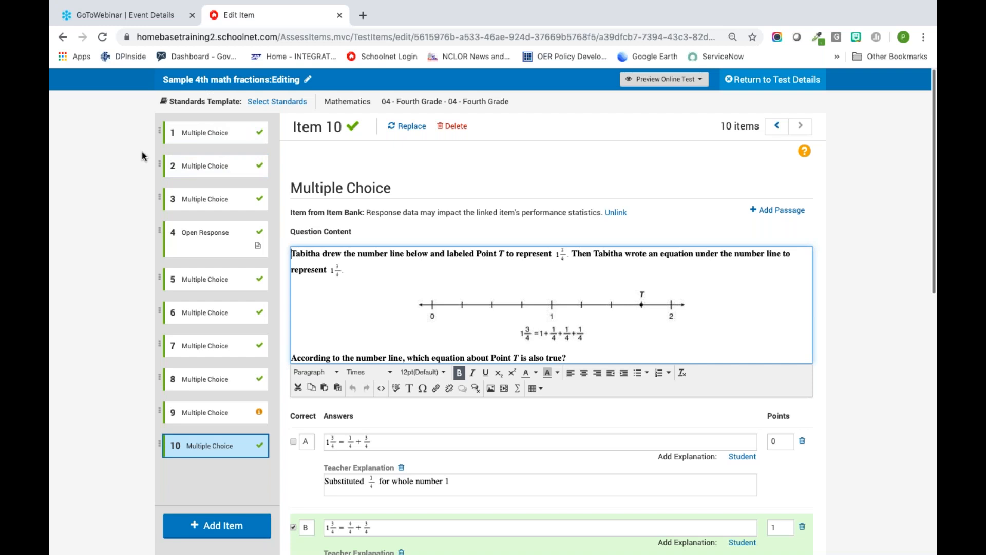
Step: Switch to the browser window with the 2019-2020 end-of-grade grades 3-8 math test specifications PDF
click(925, 72)
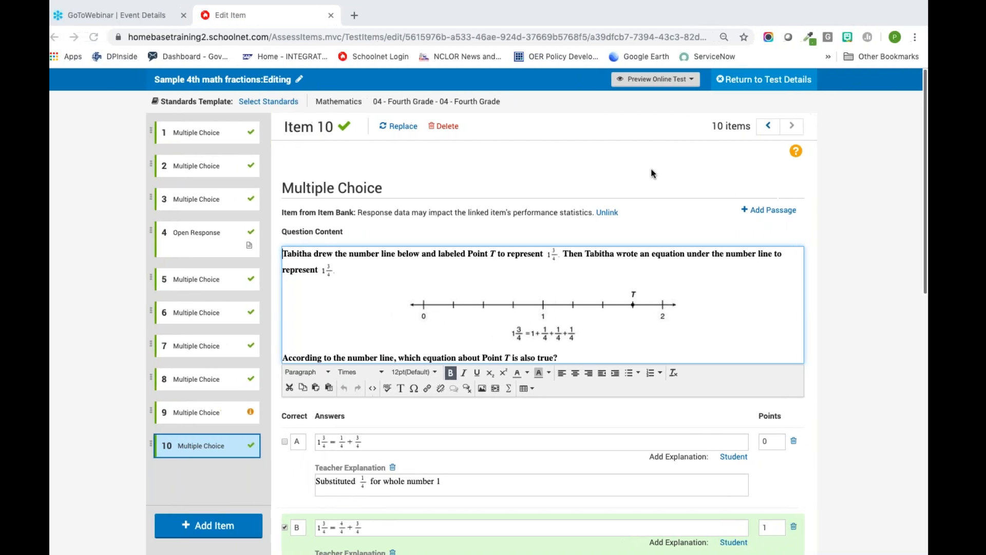
key(ctrl+Left)
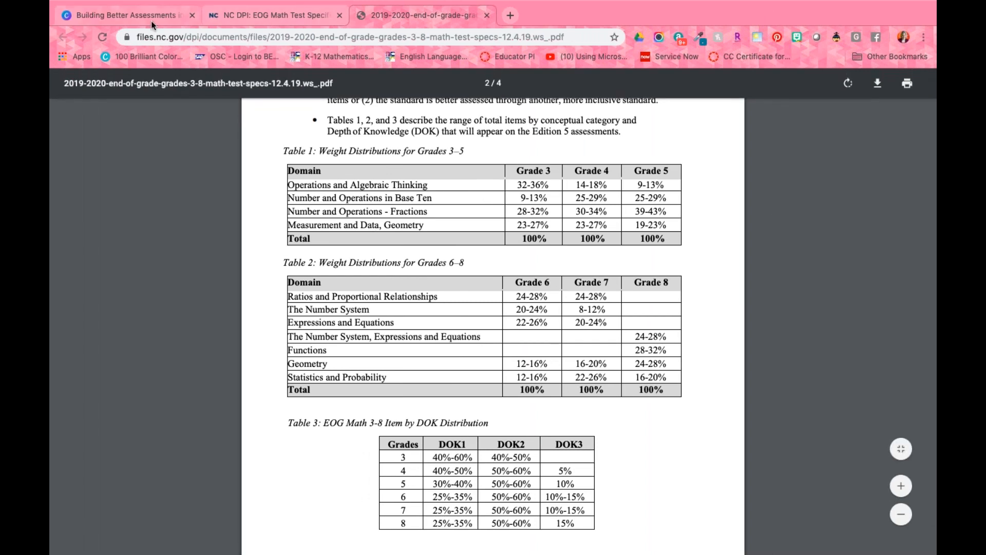
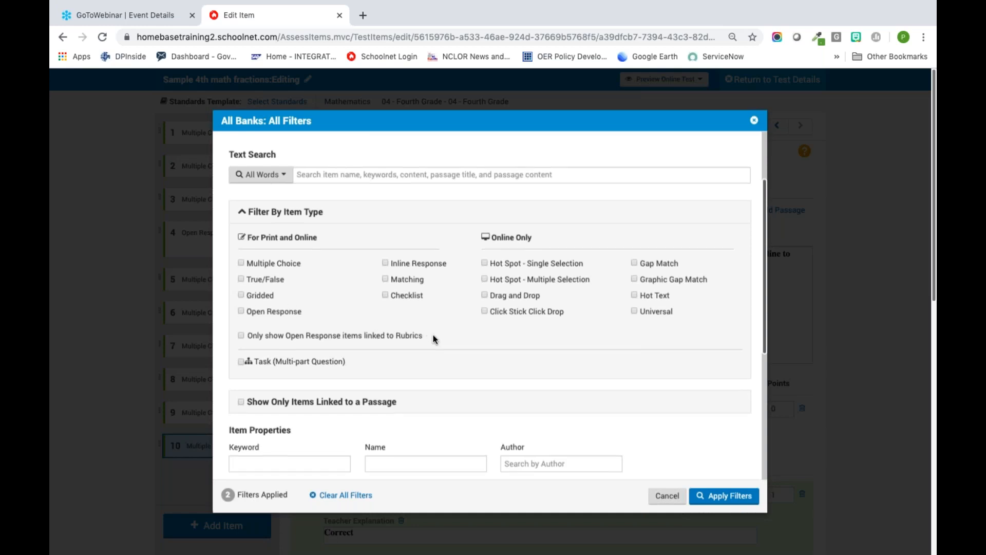
Step: Review the item type, item property and item statistics filters for the bank search, including the Bloom's Taxonomy options
scroll(433, 339, down, 3)
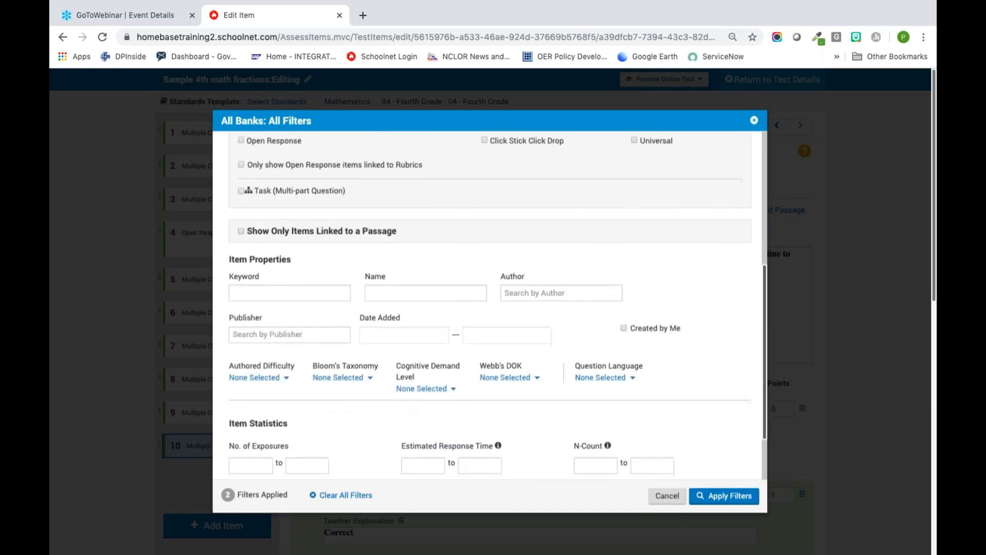
scroll(416, 338, down, 1)
click(348, 328)
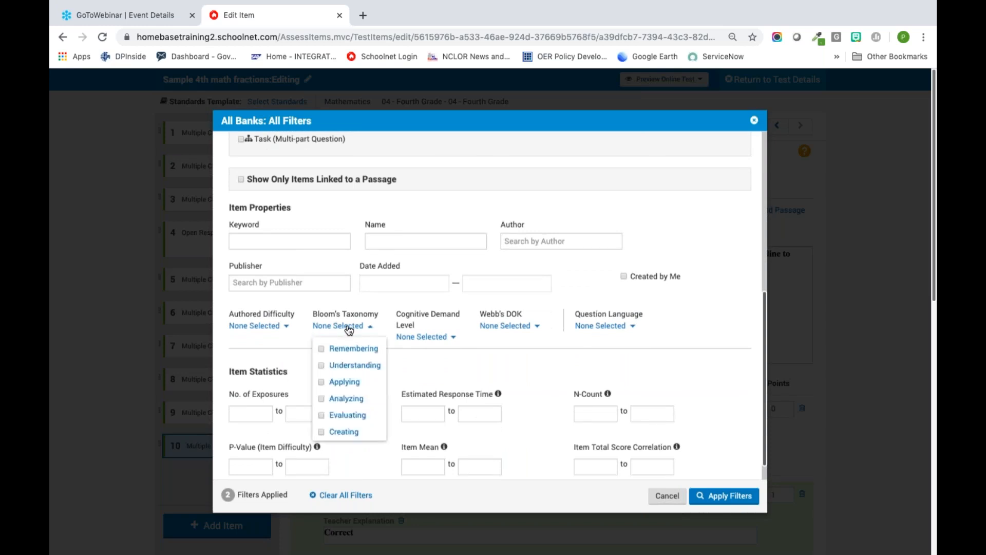
click(296, 344)
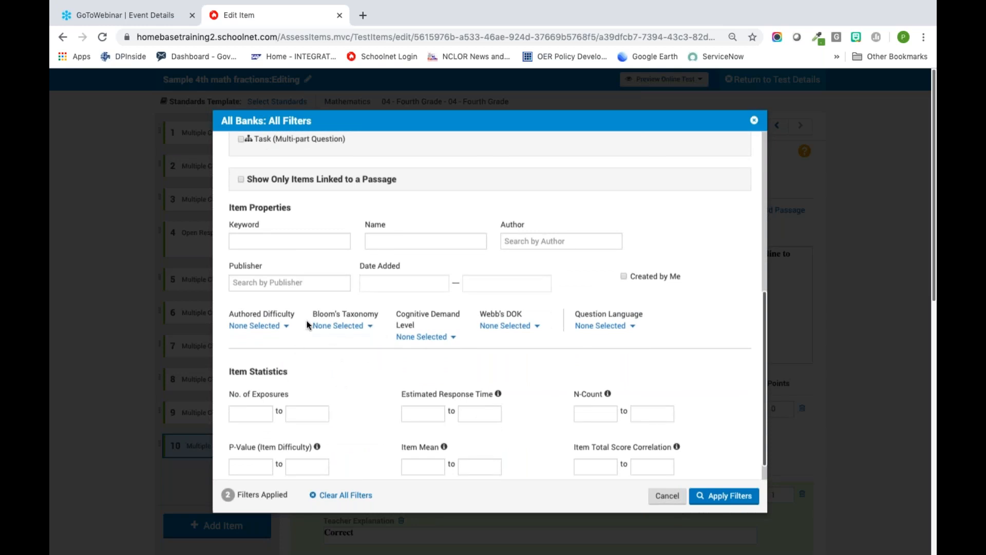
scroll(336, 367, down, 1)
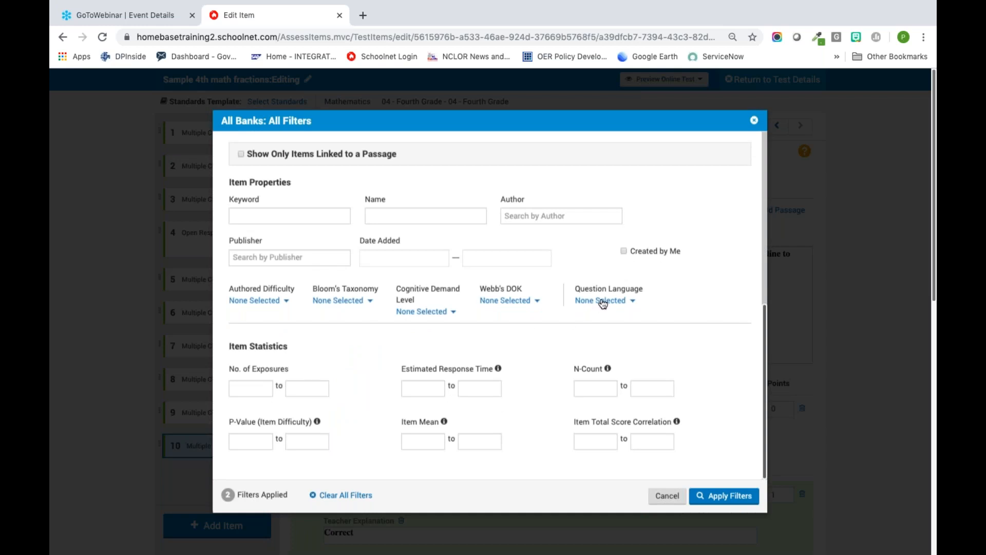
scroll(479, 309, up, 10)
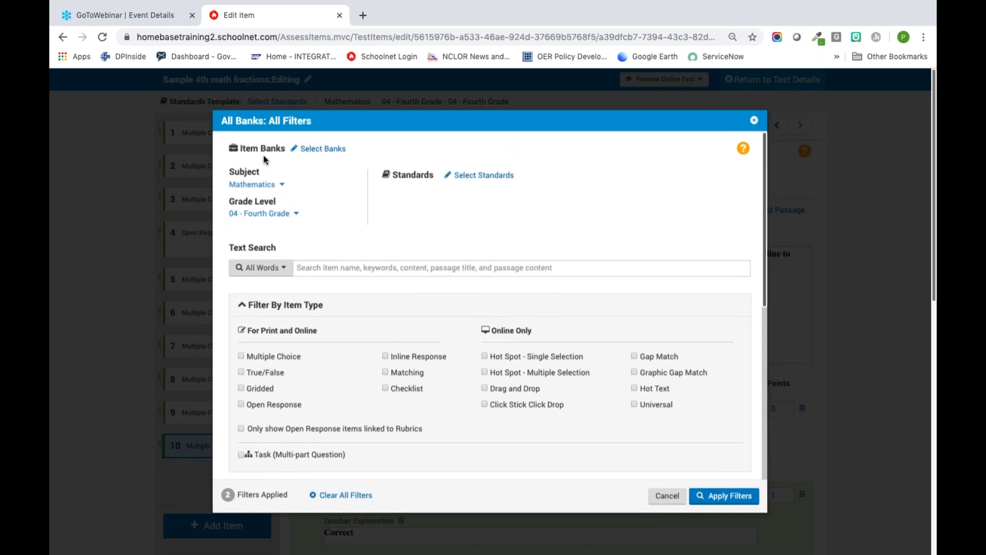
Step: Open the item bank selection and read the descriptions of the available banks
click(321, 151)
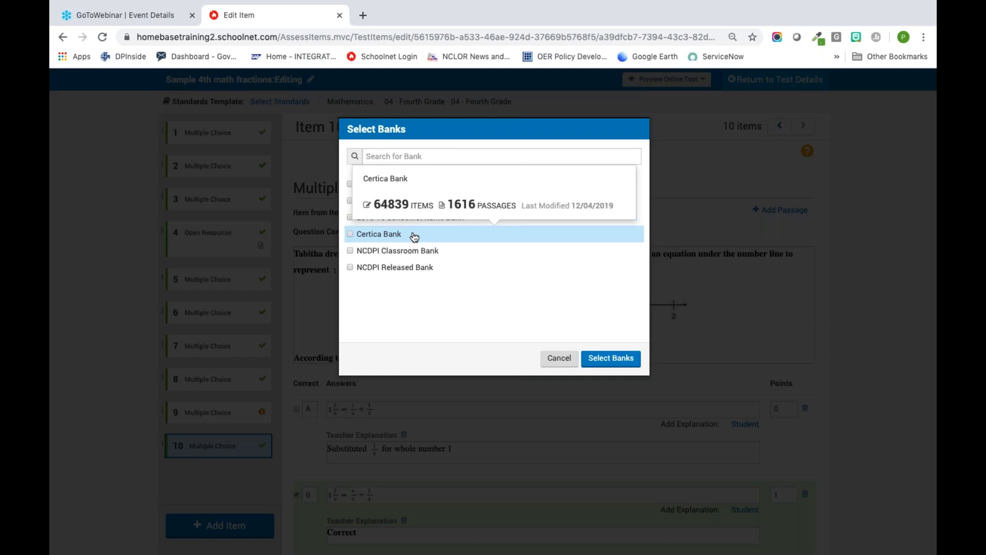
mouse_move(410, 267)
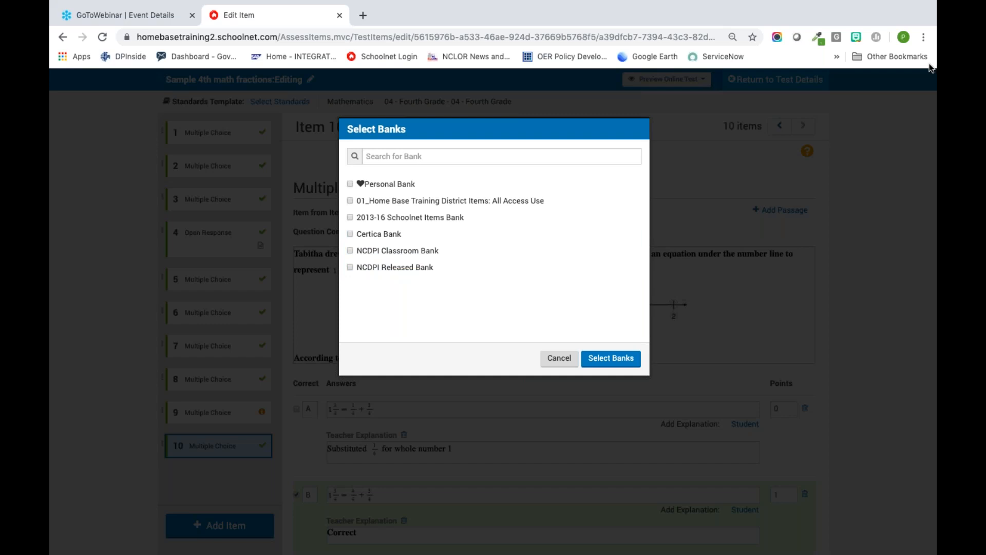
mouse_move(507, 253)
mouse_move(564, 231)
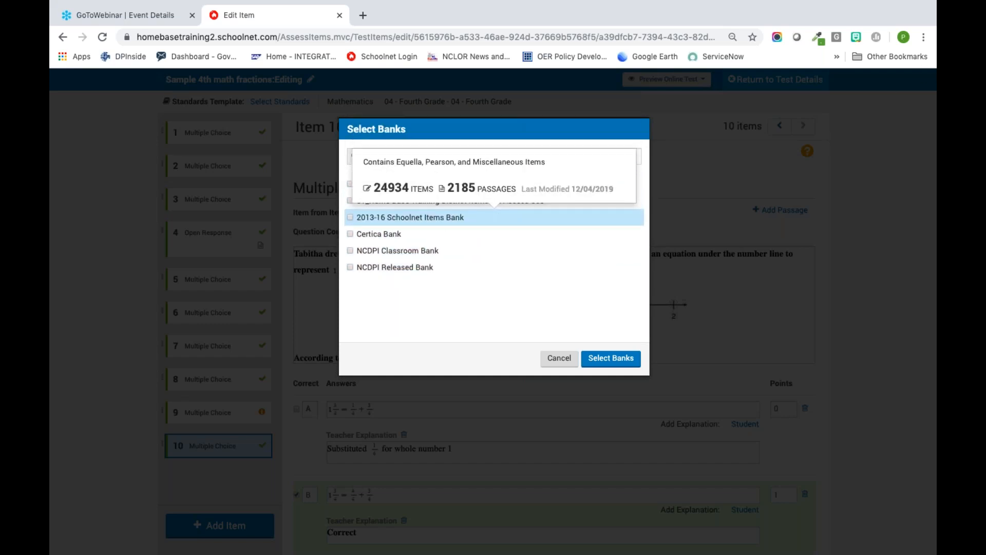
mouse_move(557, 207)
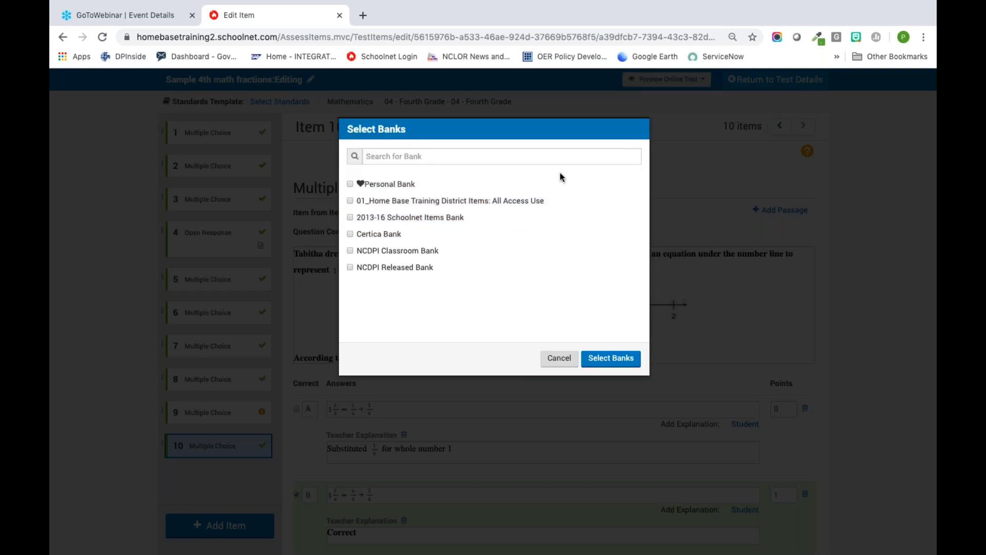
mouse_move(573, 181)
mouse_move(548, 247)
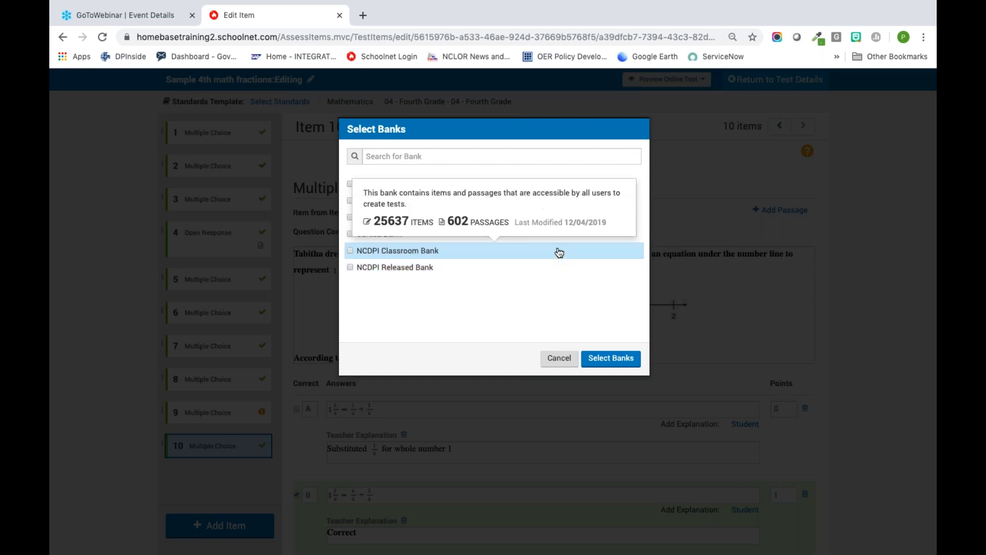
Step: Limit the item search to the NCDPI Released Bank and apply the filters
click(351, 271)
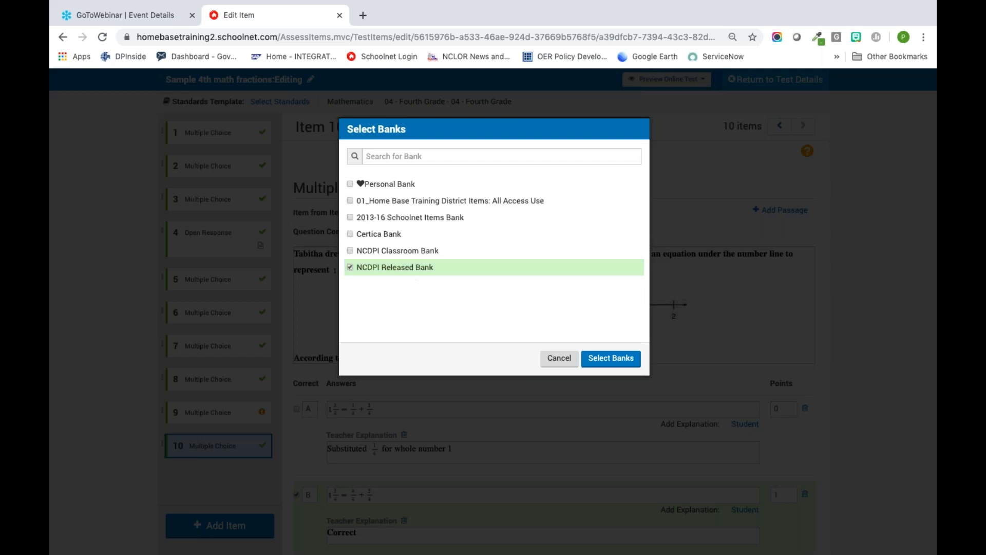
click(621, 361)
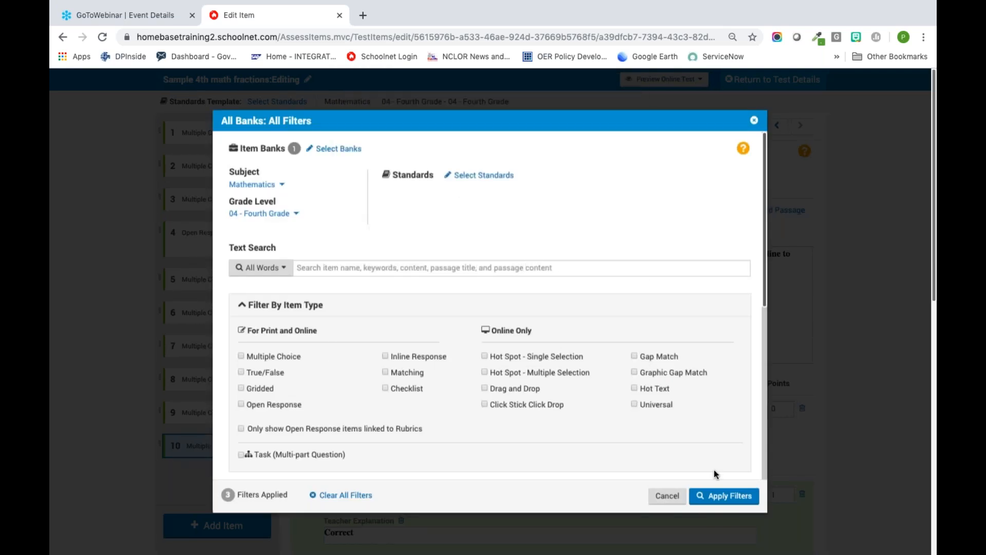
click(729, 496)
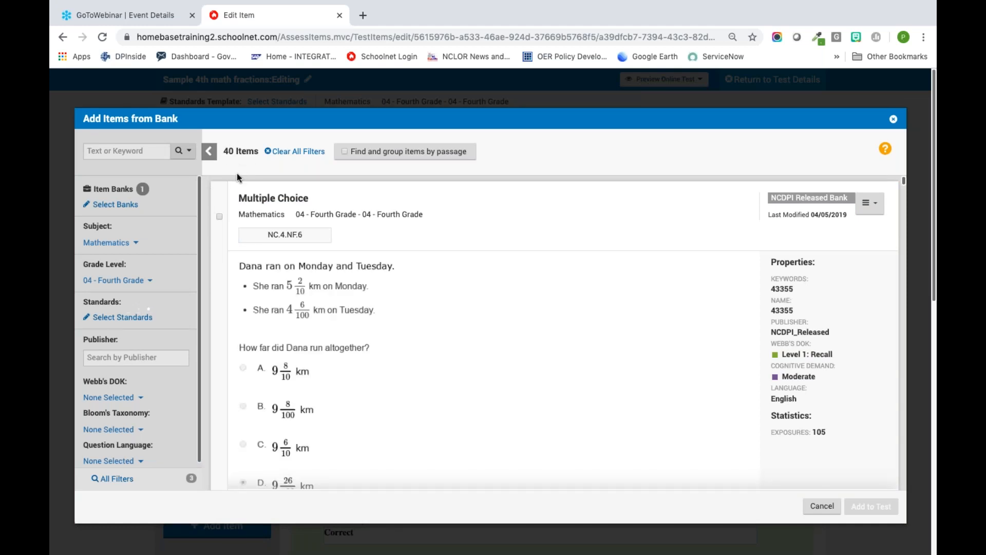
Step: Look through the NCDPI Released Bank items, close the bank search without adding any, and return to the test details
scroll(506, 342, down, 3)
scroll(506, 344, down, 10)
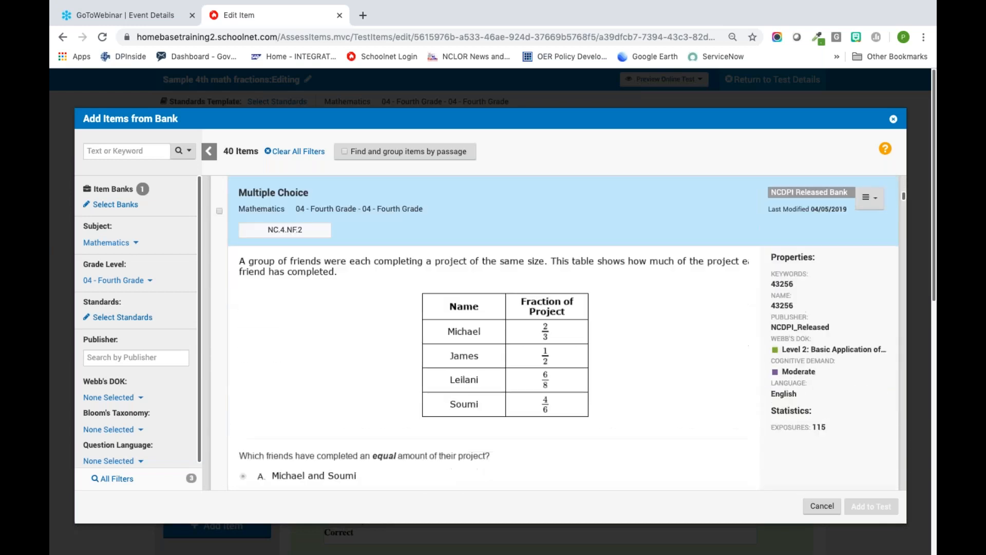
scroll(555, 334, down, 5)
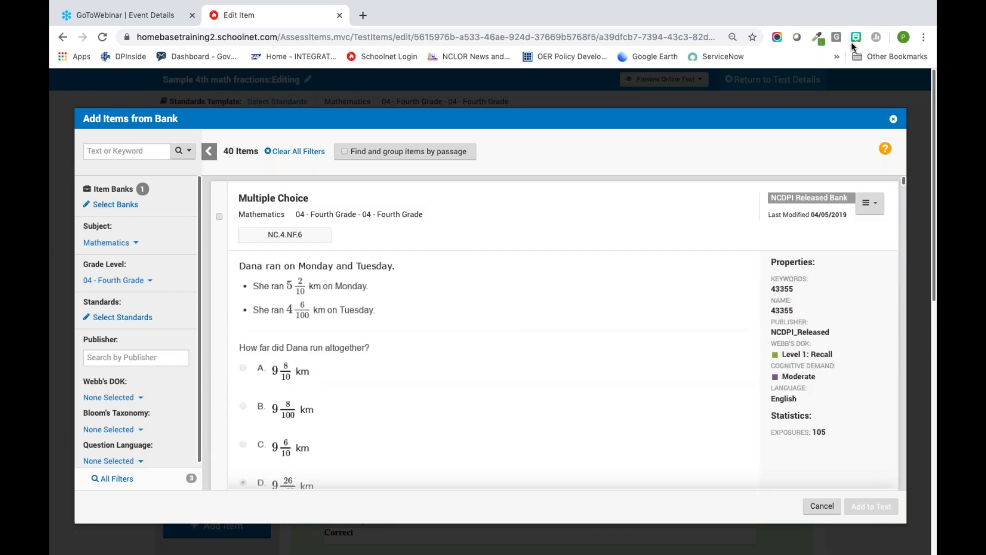
click(924, 63)
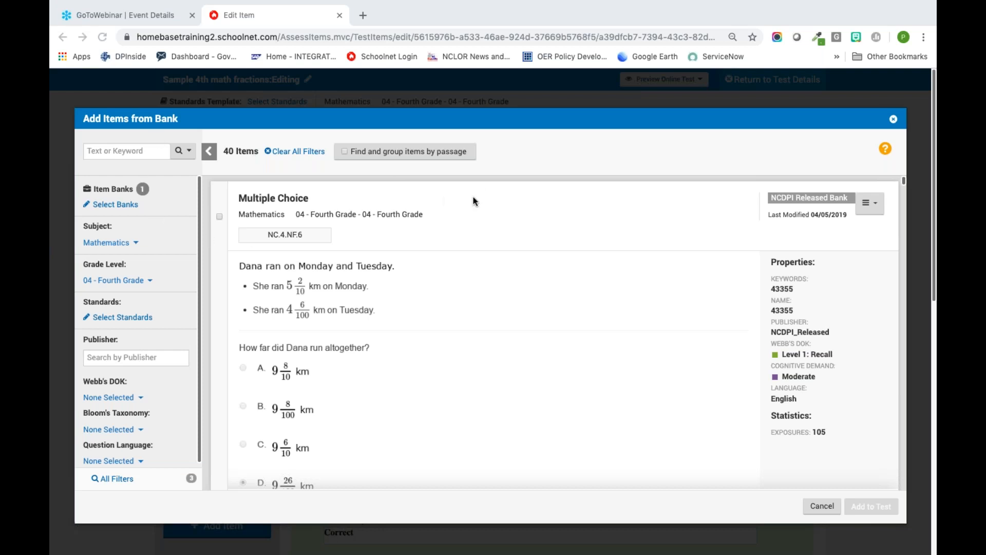
click(893, 120)
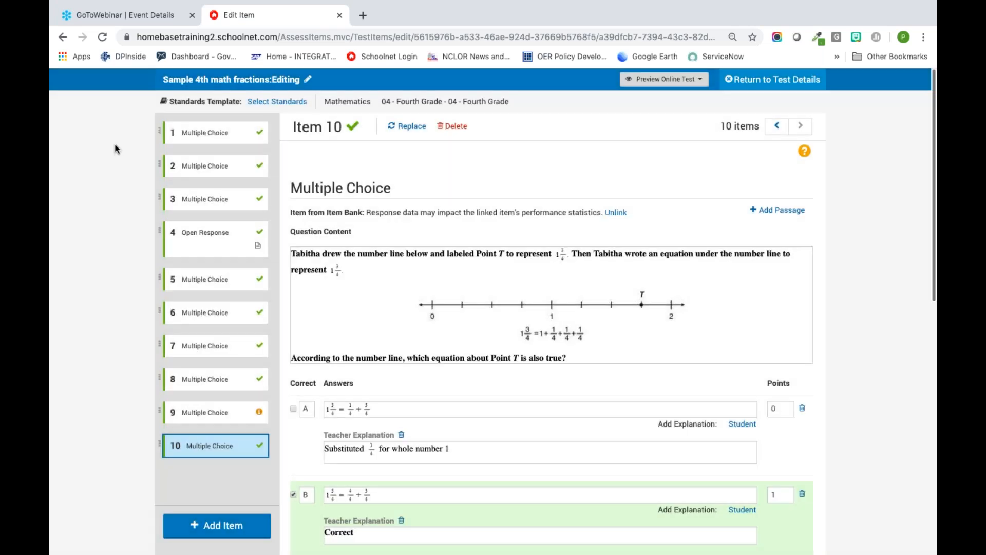
click(767, 81)
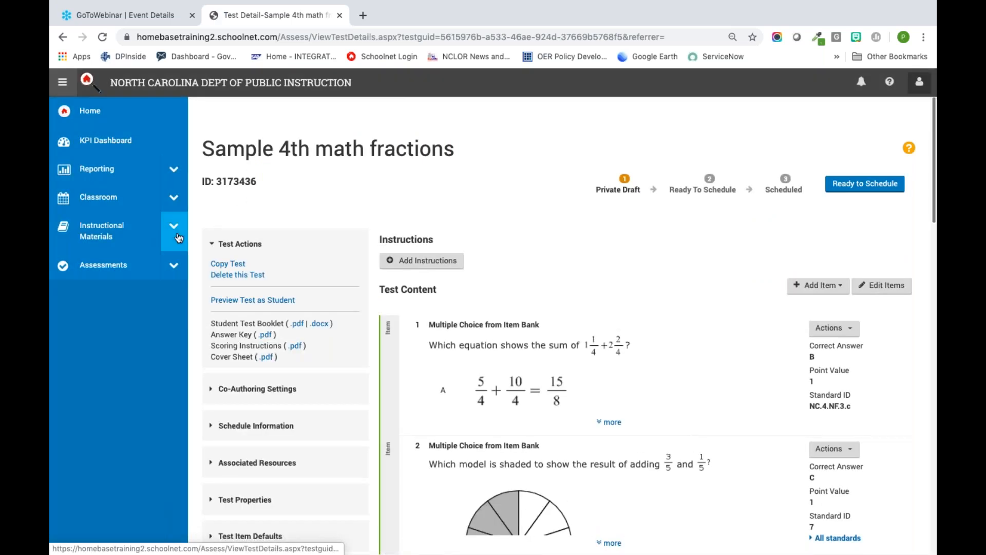
Step: Open the Item Banks page under Assessments and review which banks are searched when building tests
click(174, 265)
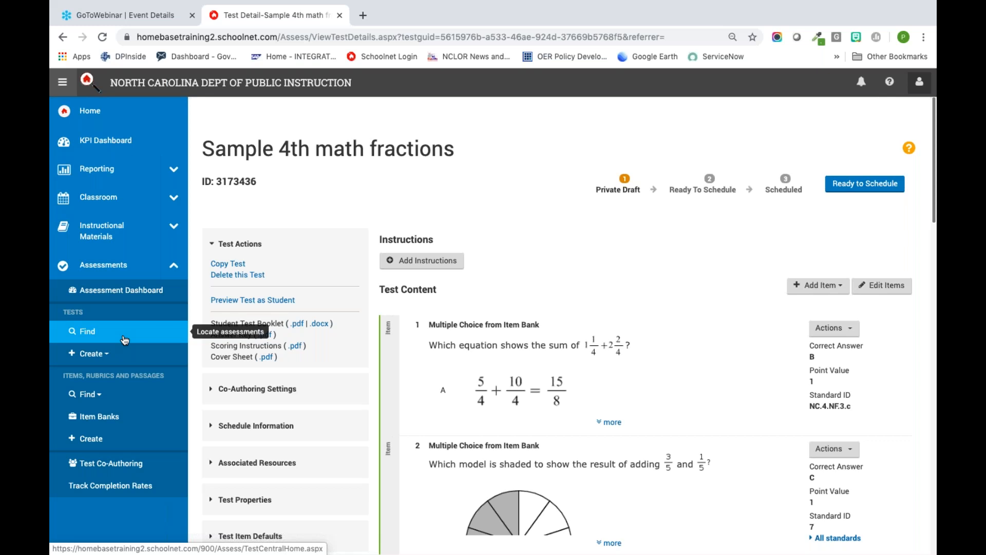
click(112, 418)
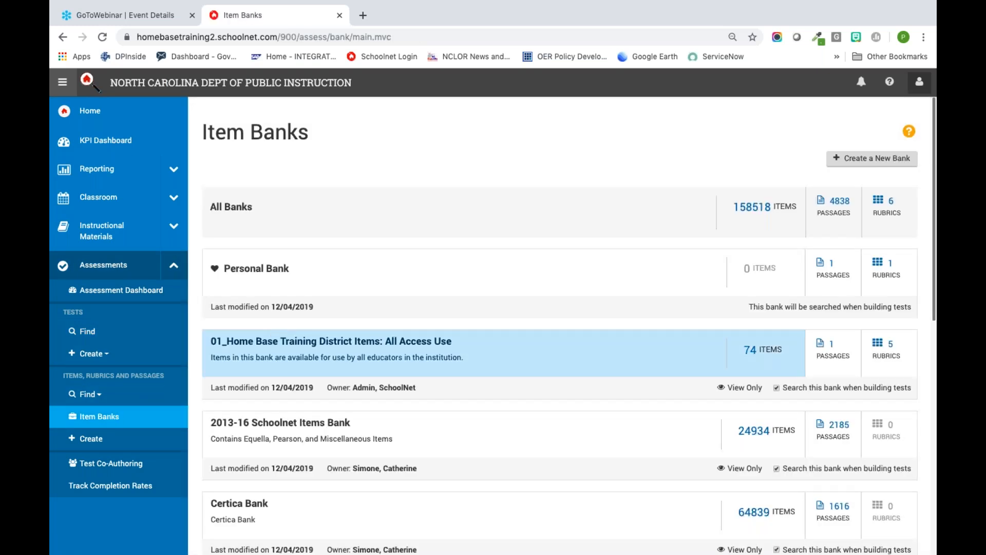
scroll(501, 371, down, 3)
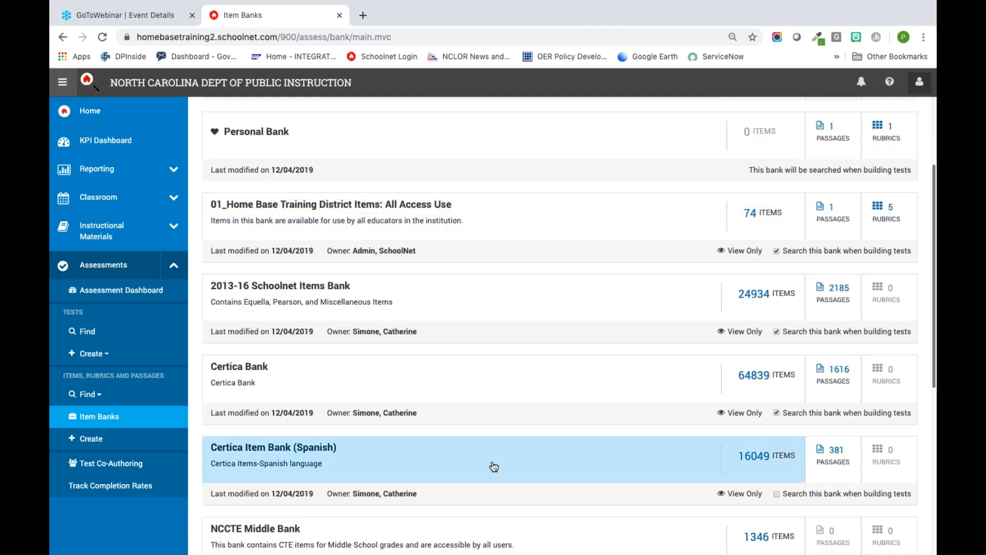
scroll(493, 464, down, 2)
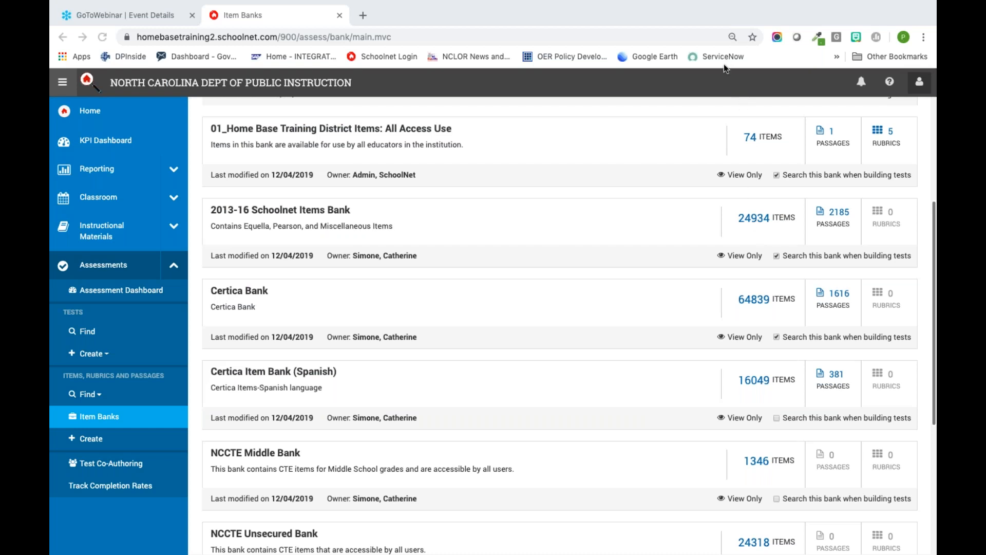
scroll(535, 359, up, 5)
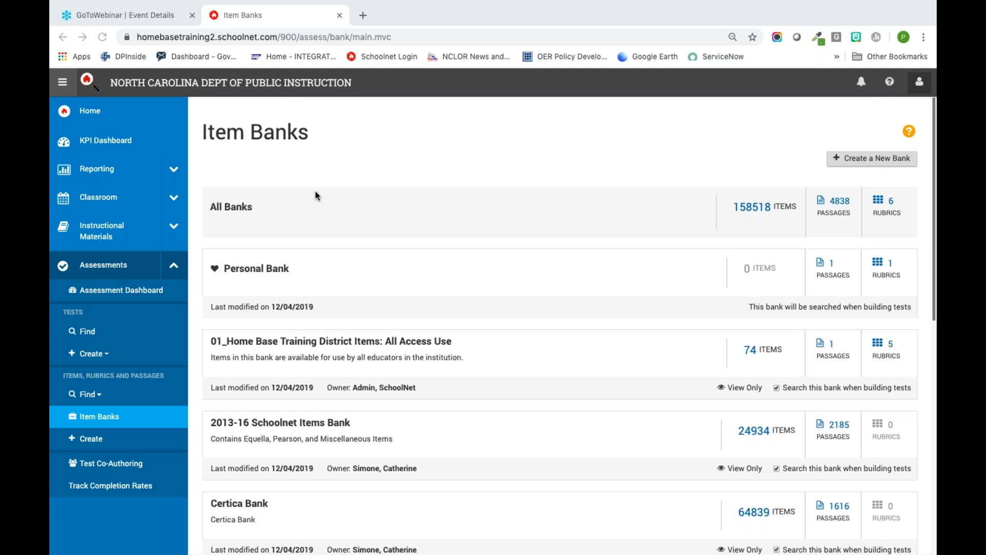
key(ctrl+Left)
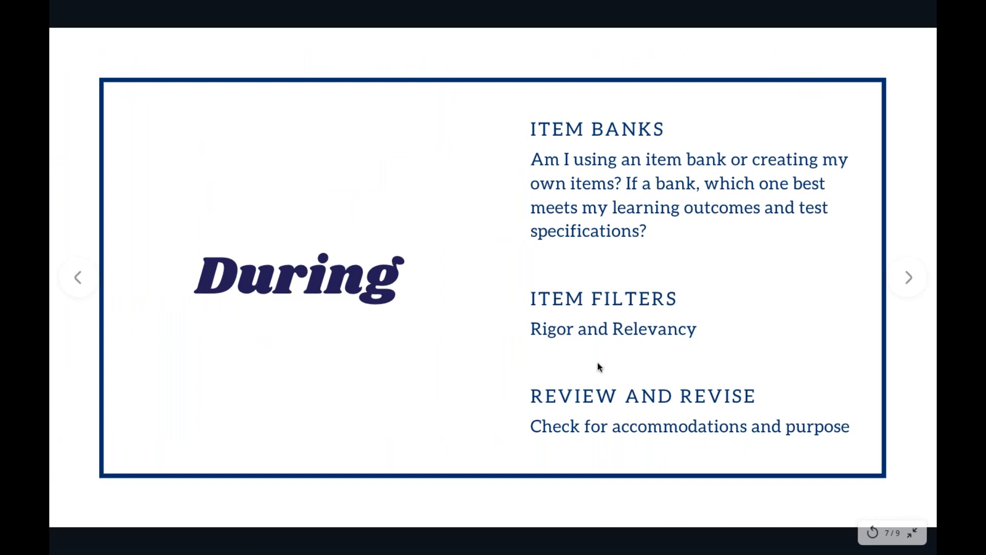
key(ctrl+Right)
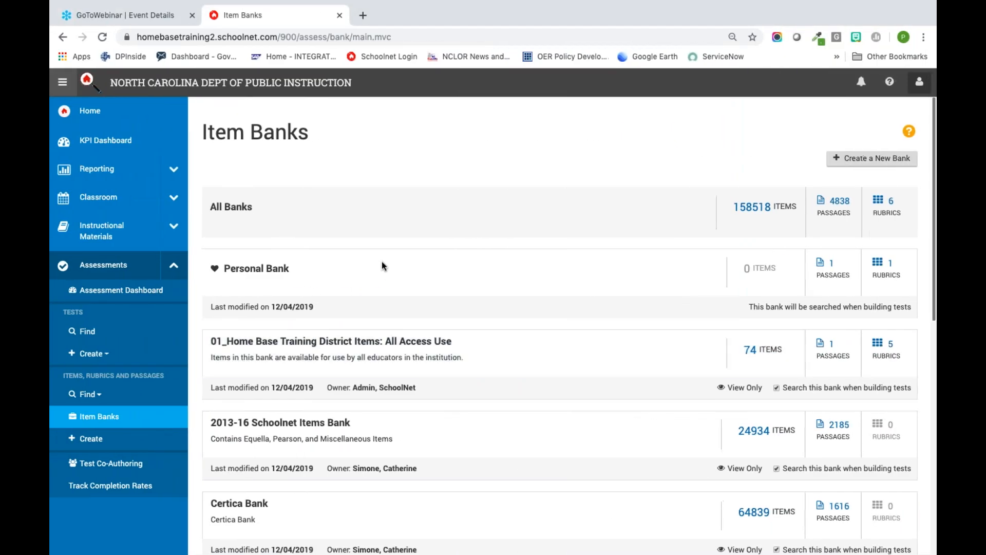
Step: Go to the Assessment Dashboard and open Sample 4th math fractions from the recently viewed tests
click(142, 296)
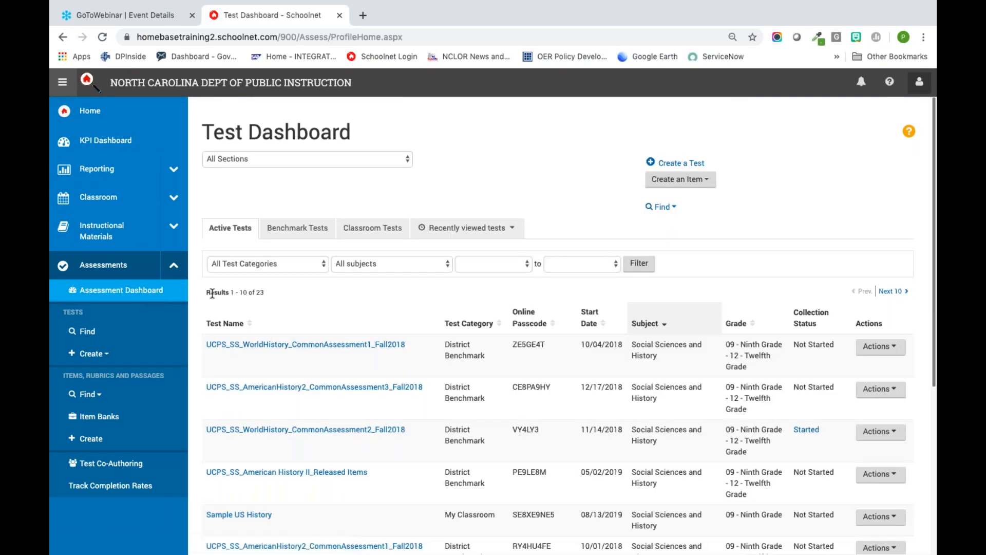
click(381, 232)
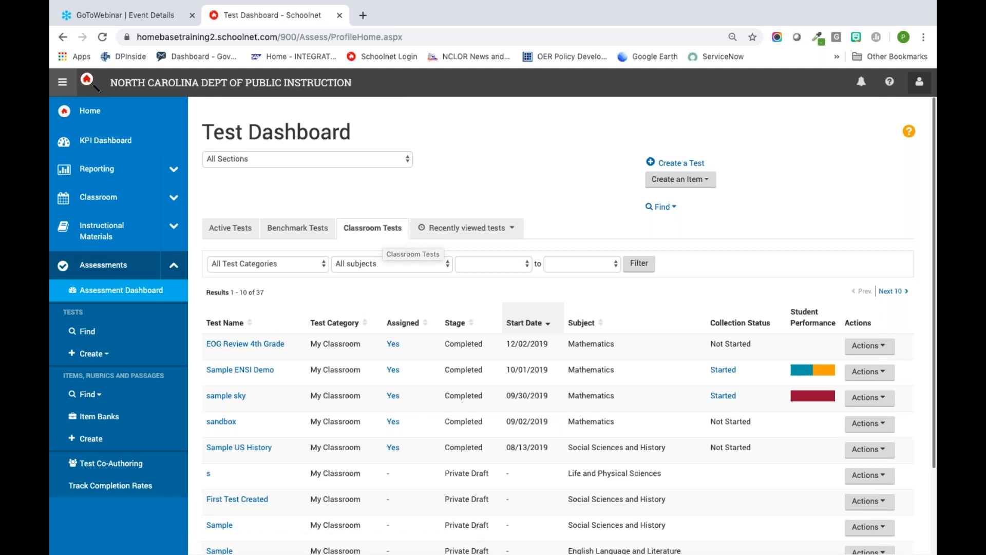
click(455, 229)
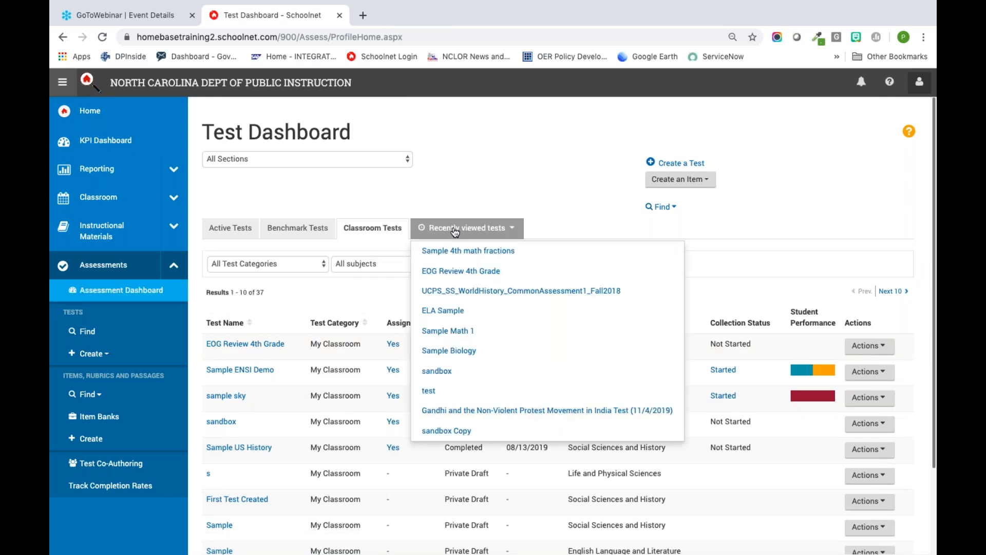
click(456, 252)
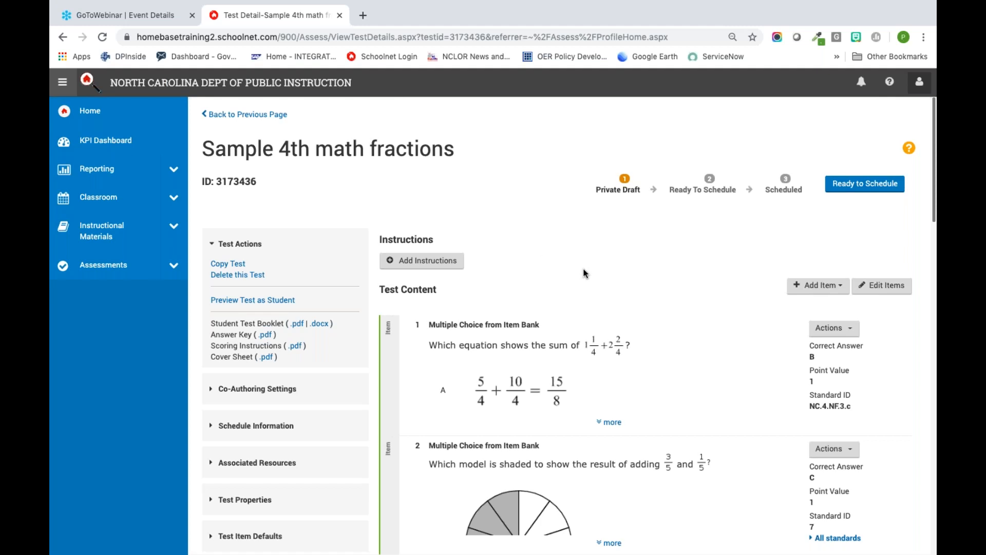
Step: Review the Test Properties of the fractions test through to the accommodations and open them for editing
scroll(584, 273, down, 3)
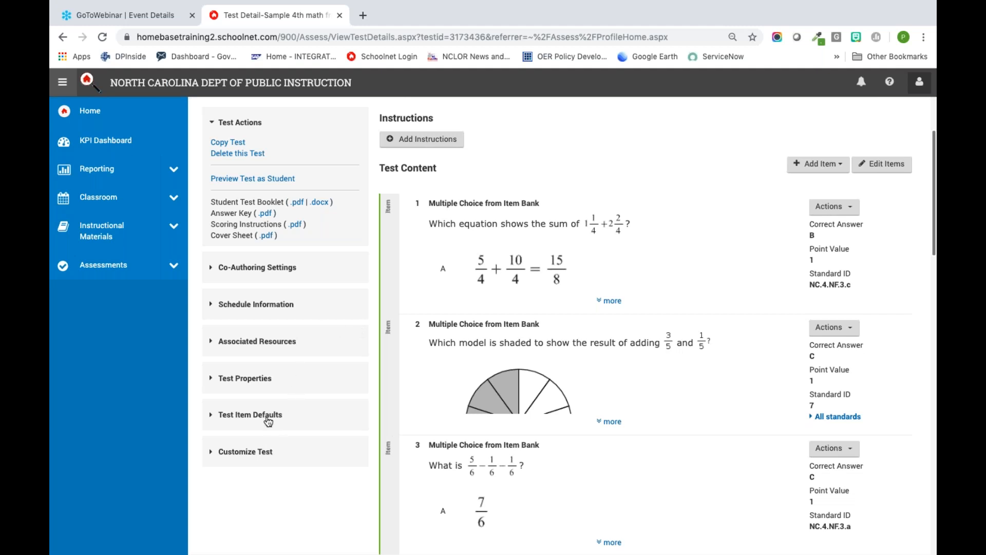
click(265, 383)
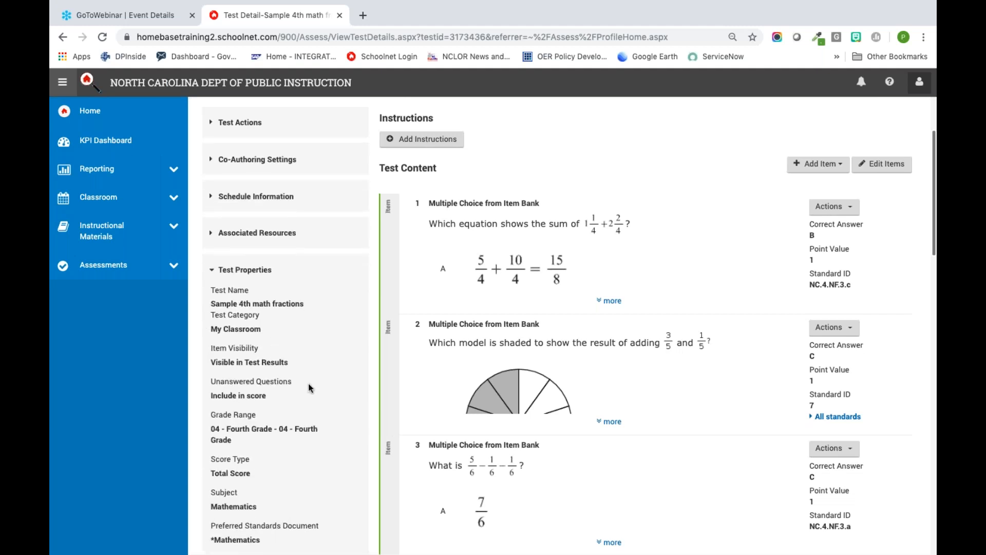
scroll(310, 387, down, 3)
scroll(309, 387, down, 5)
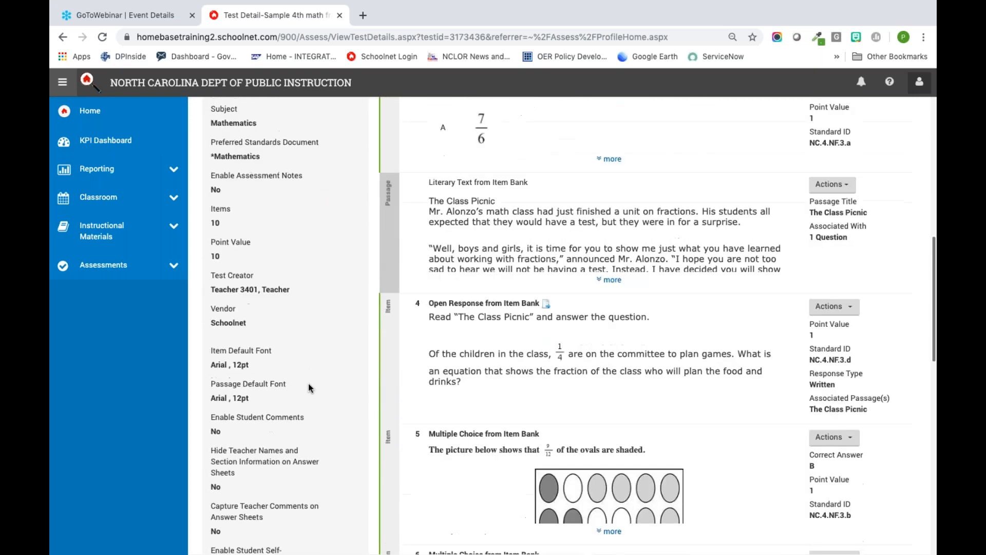
scroll(309, 387, down, 5)
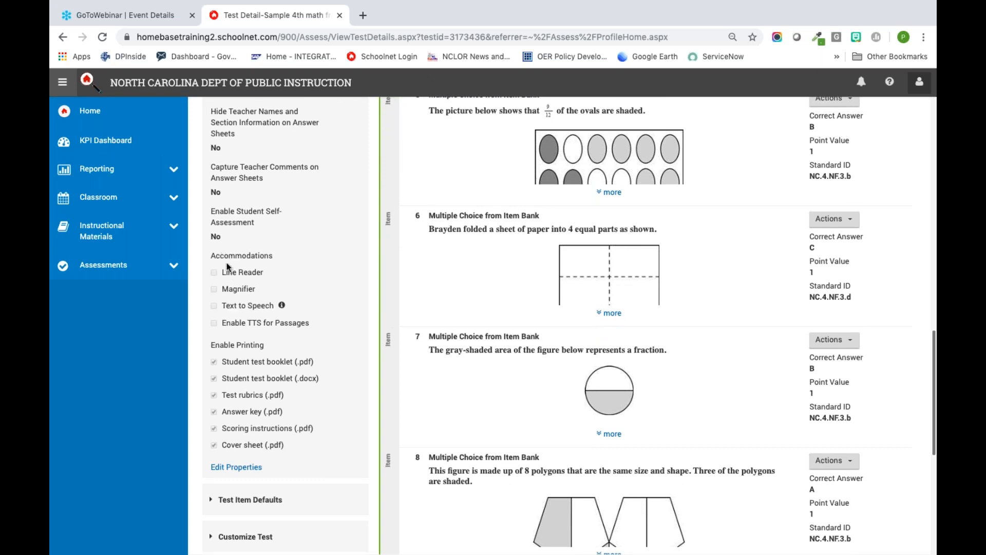
click(245, 468)
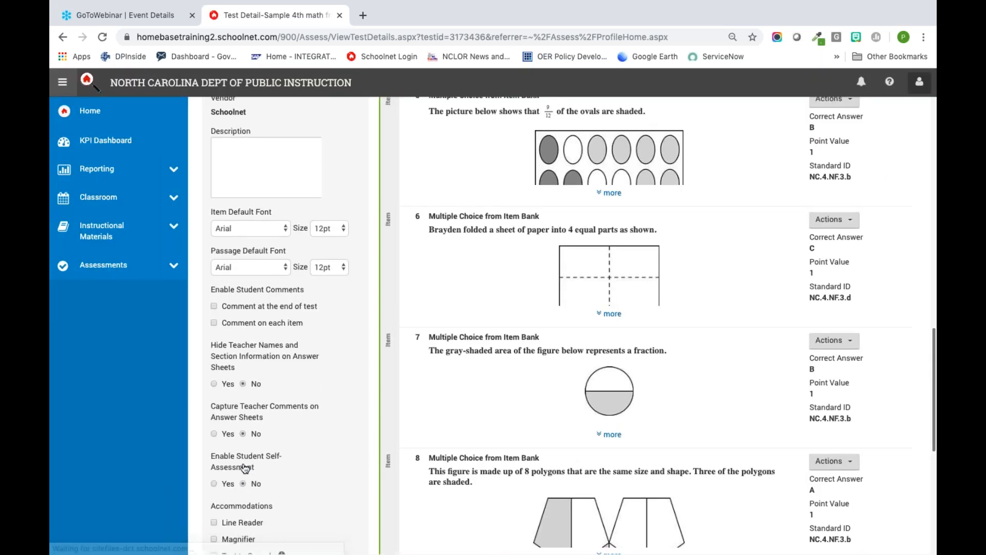
Step: Enable the Line Reader, Magnifier and English Text to Speech accommodations, including TTS for passages
scroll(302, 399, down, 3)
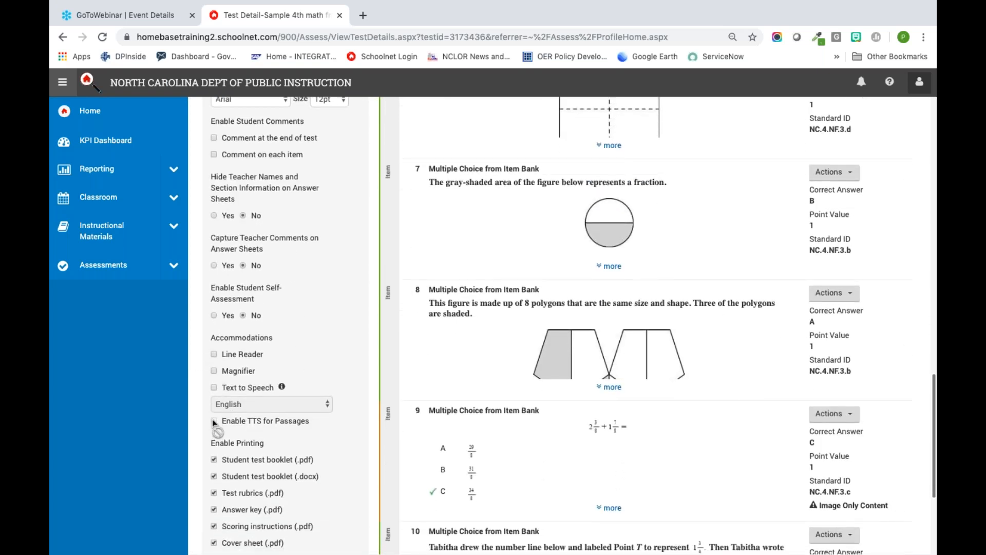
click(215, 355)
click(215, 371)
click(214, 388)
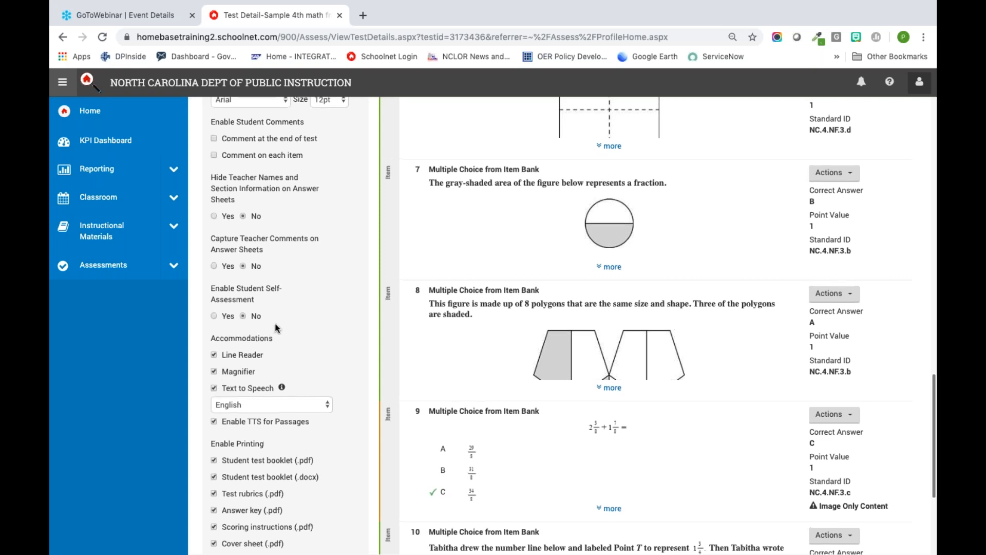
Step: Enable student comments on each item and save the test properties
scroll(276, 327, up, 4)
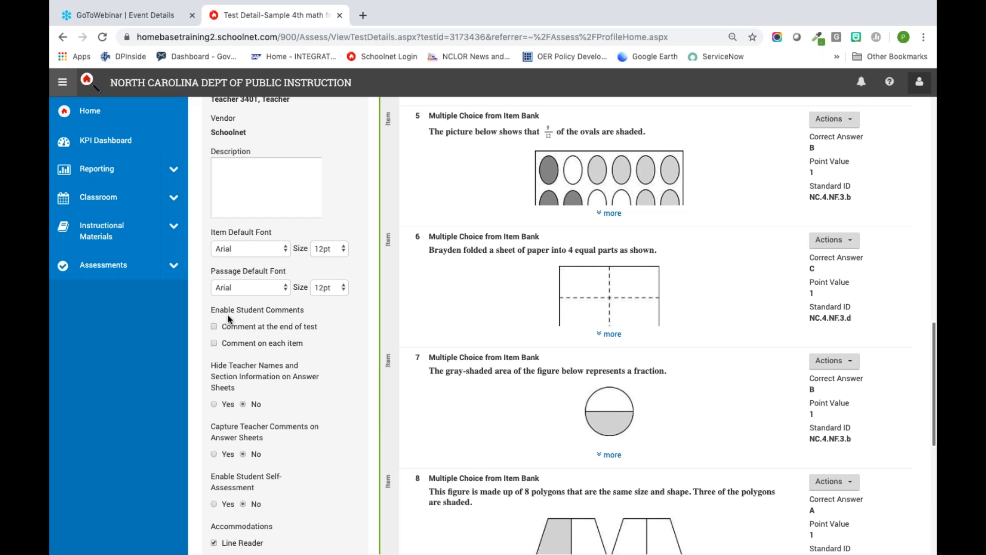
click(224, 343)
scroll(321, 366, down, 5)
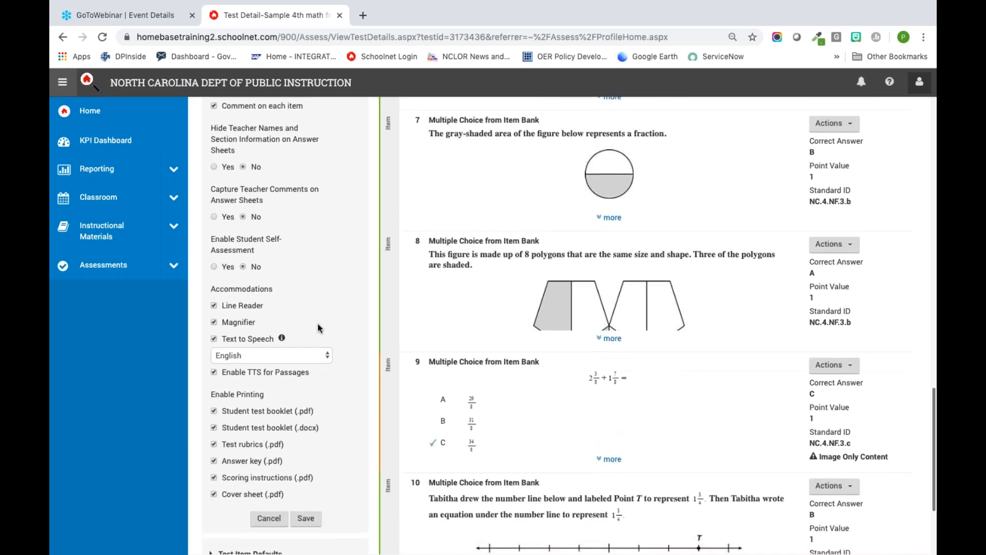
click(308, 519)
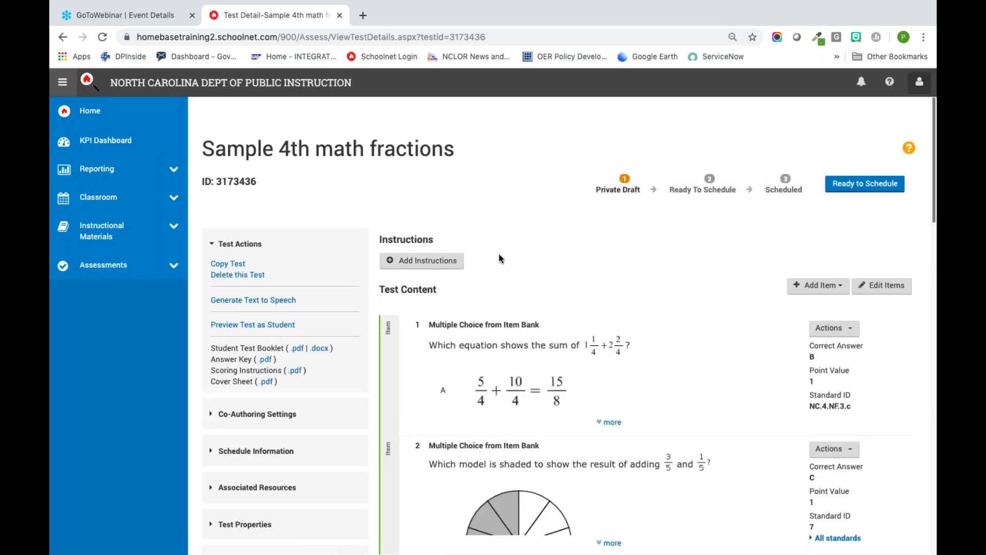
Step: Open item 1, the sum of 1 1/4 + 2 2/4 question, for editing from the test content
scroll(603, 298, down, 3)
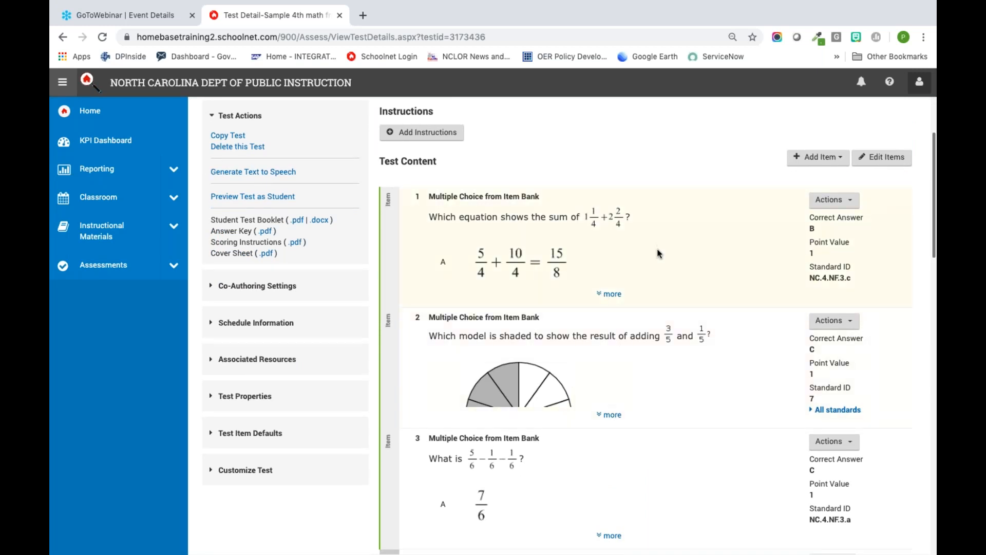
scroll(687, 247, up, 3)
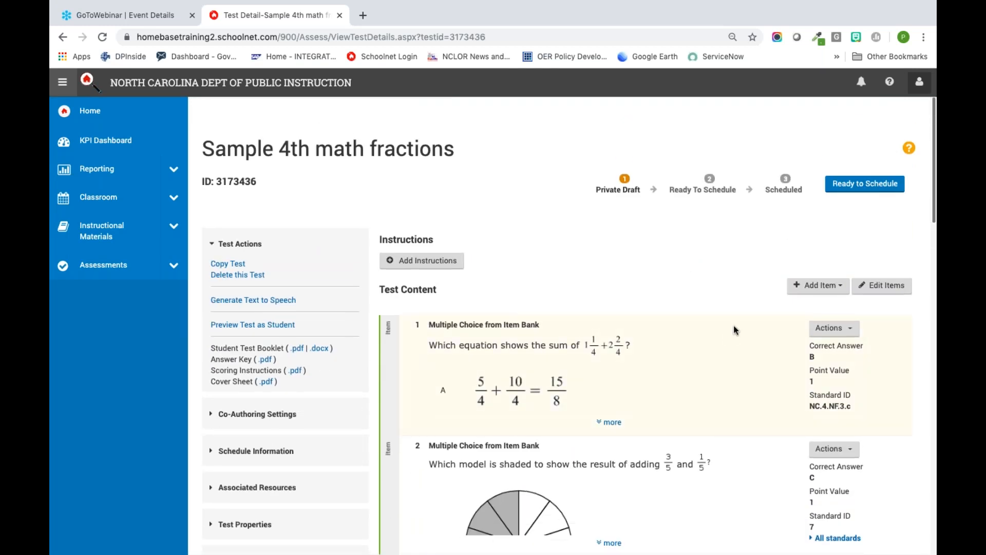
click(824, 328)
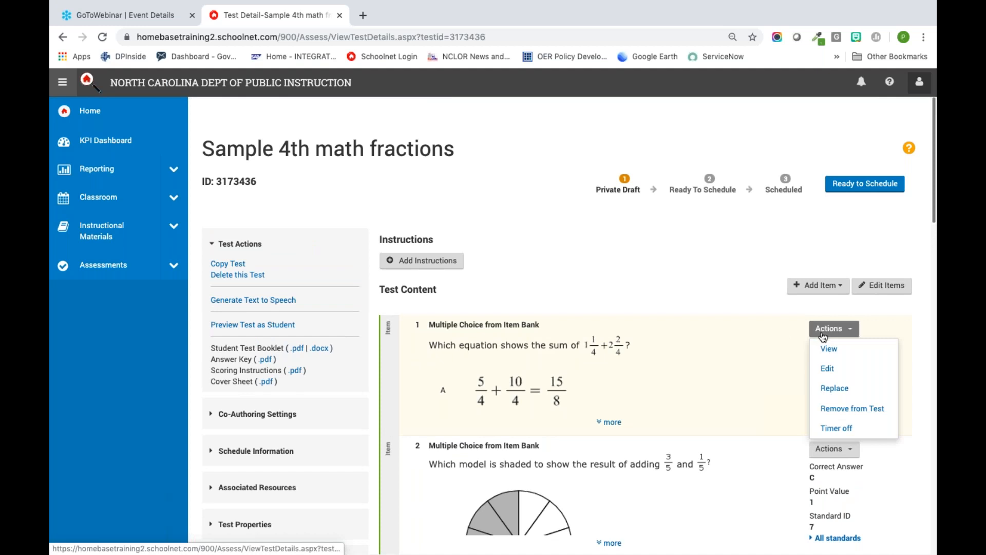
click(827, 370)
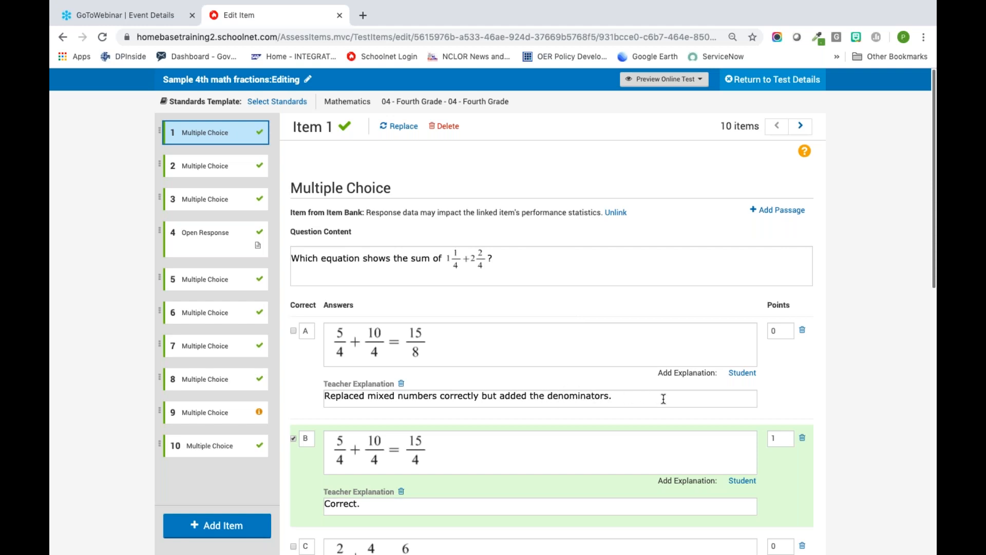
Step: Add blank Student Explanation fields to answer choices A and B of item 1
click(743, 373)
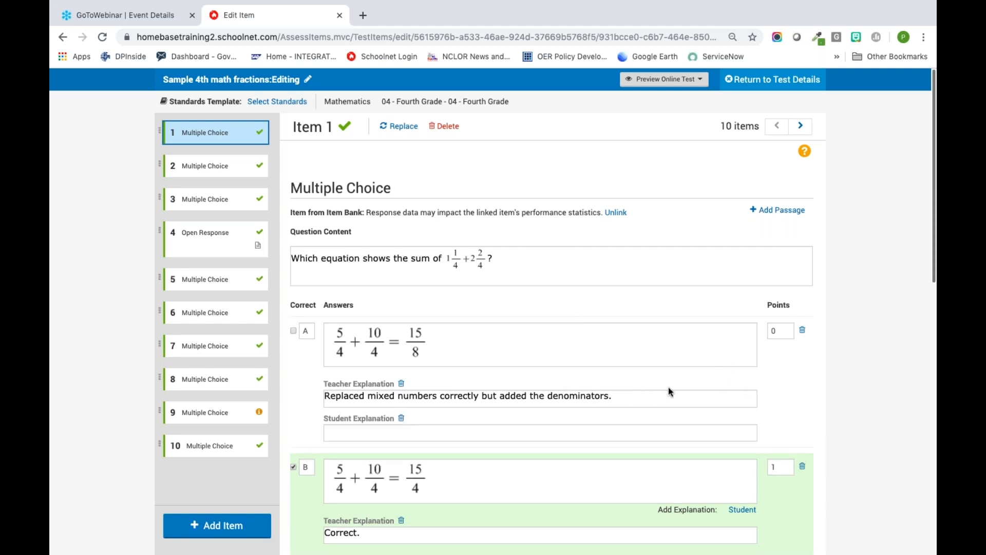
click(434, 430)
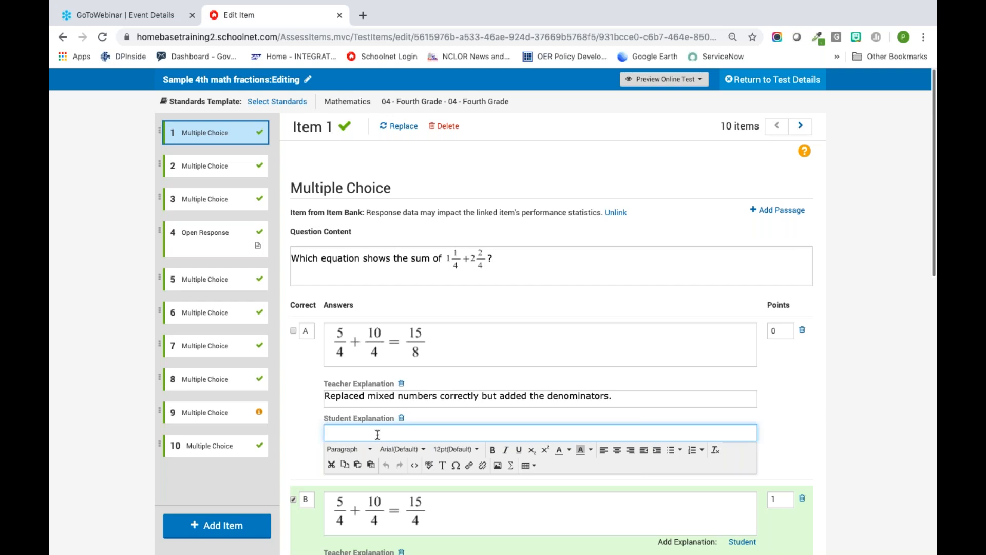
click(304, 438)
scroll(306, 436, down, 4)
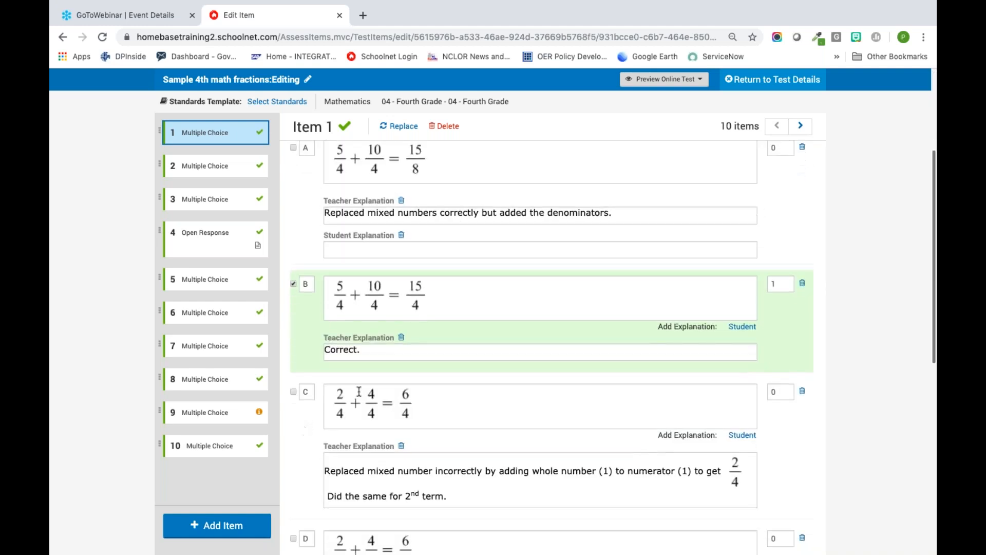
click(742, 327)
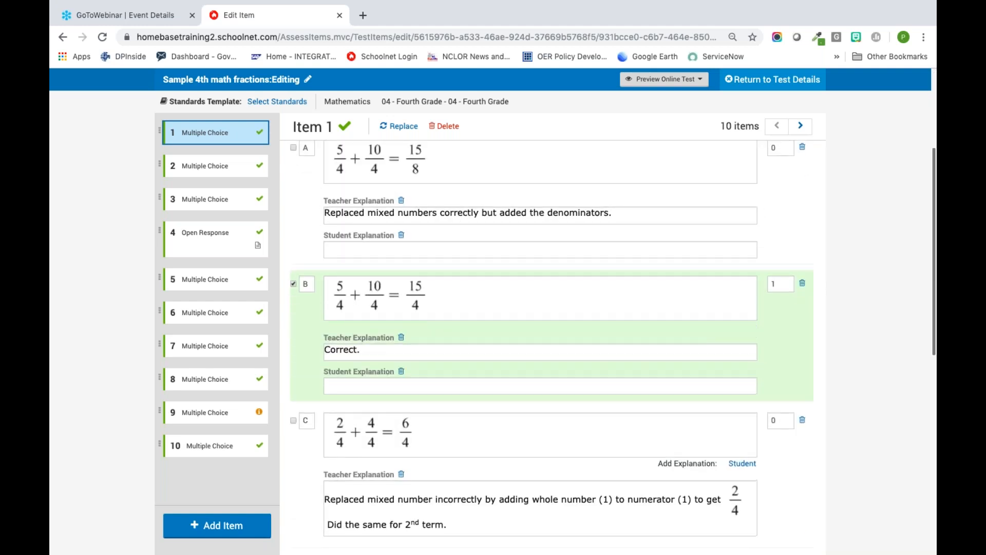
click(468, 385)
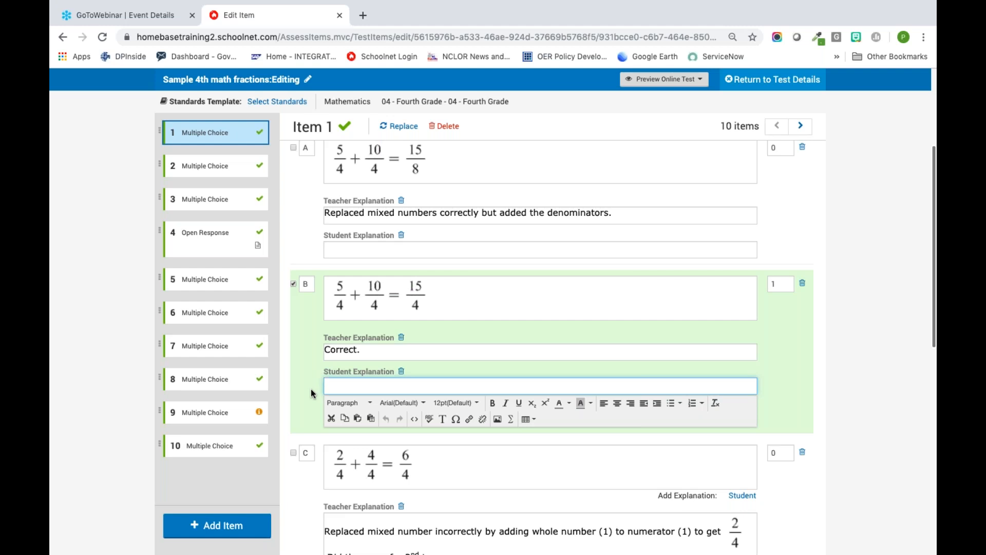
Step: Delete answer choice A, 5/4 + 10/4 = 15/8, from item 1
scroll(310, 390, up, 3)
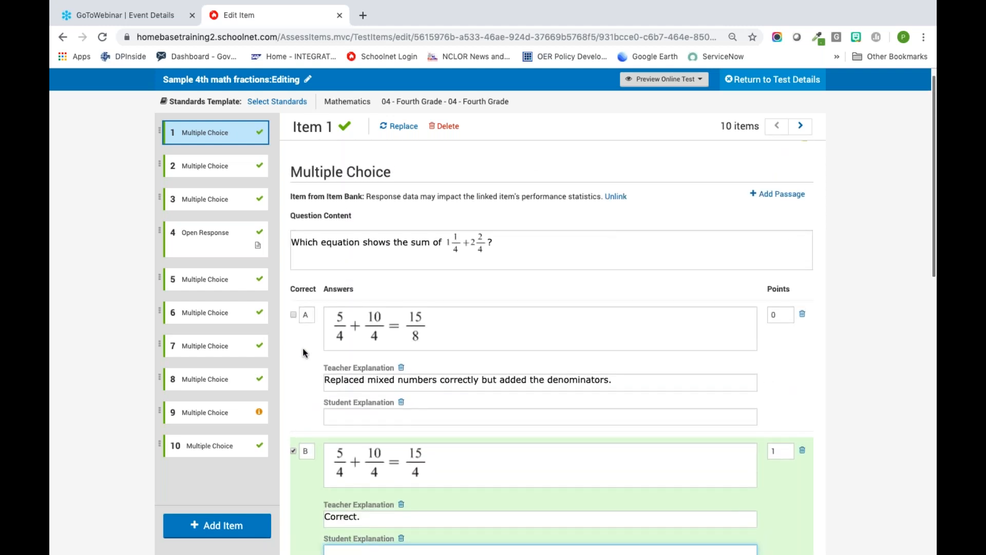
scroll(304, 352, up, 1)
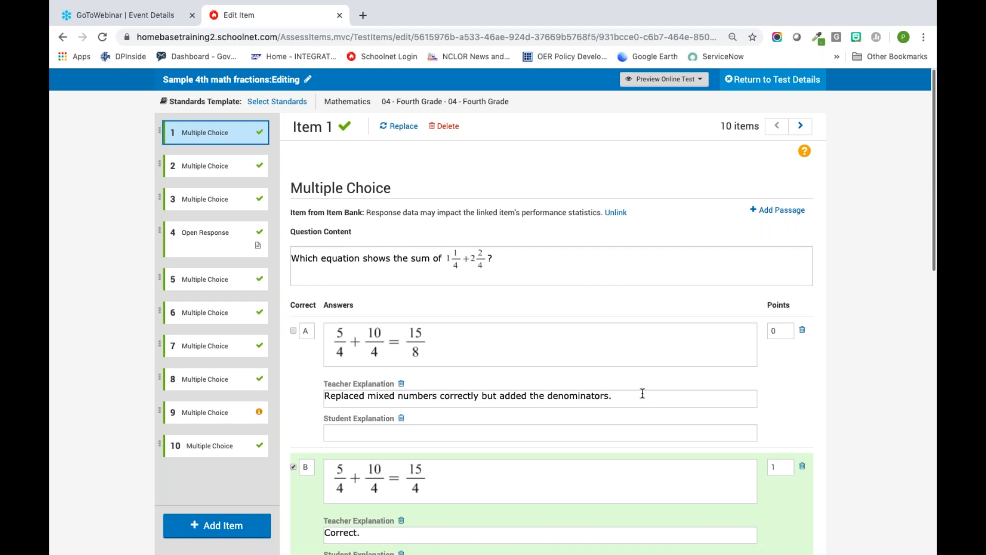
scroll(642, 393, down, 5)
scroll(643, 393, up, 4)
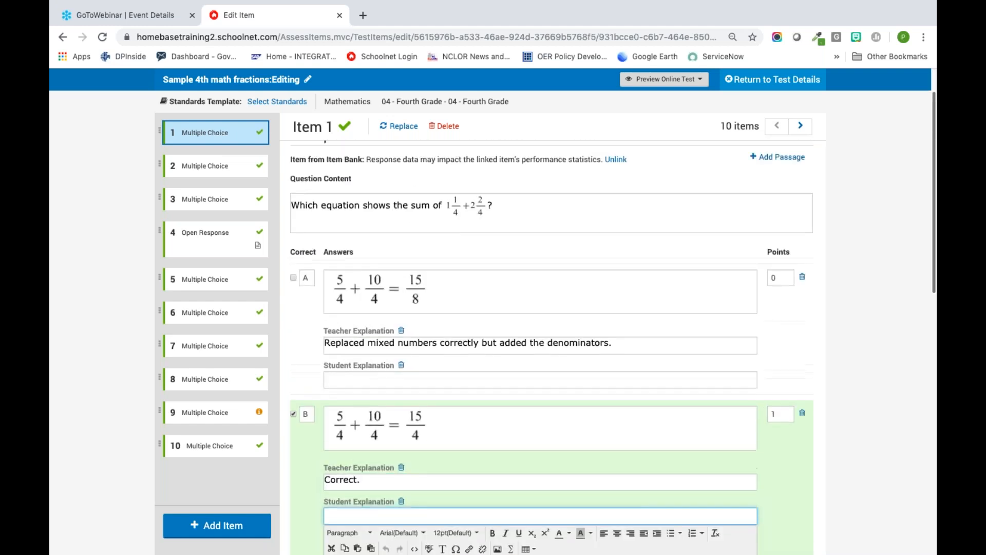
click(803, 281)
scroll(657, 279, down, 5)
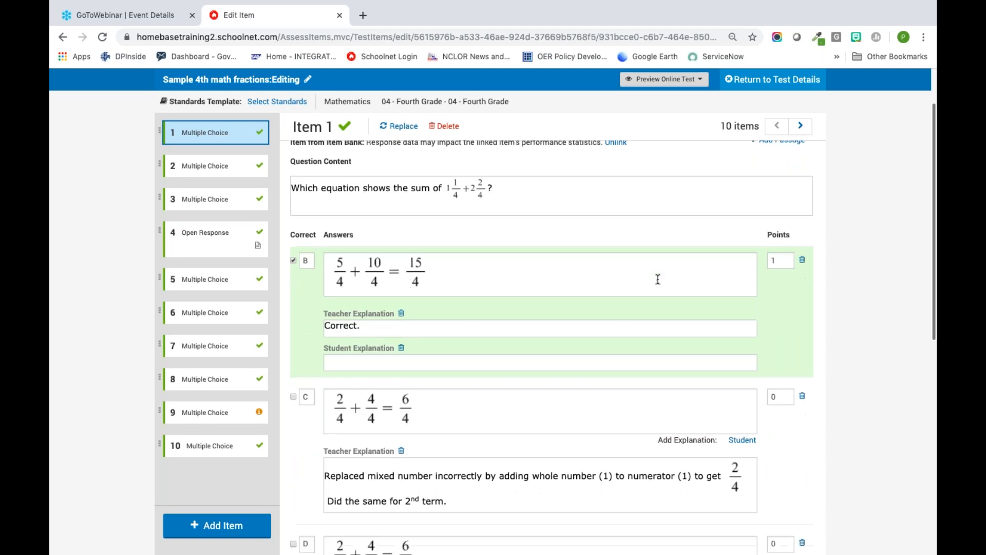
scroll(643, 189, up, 5)
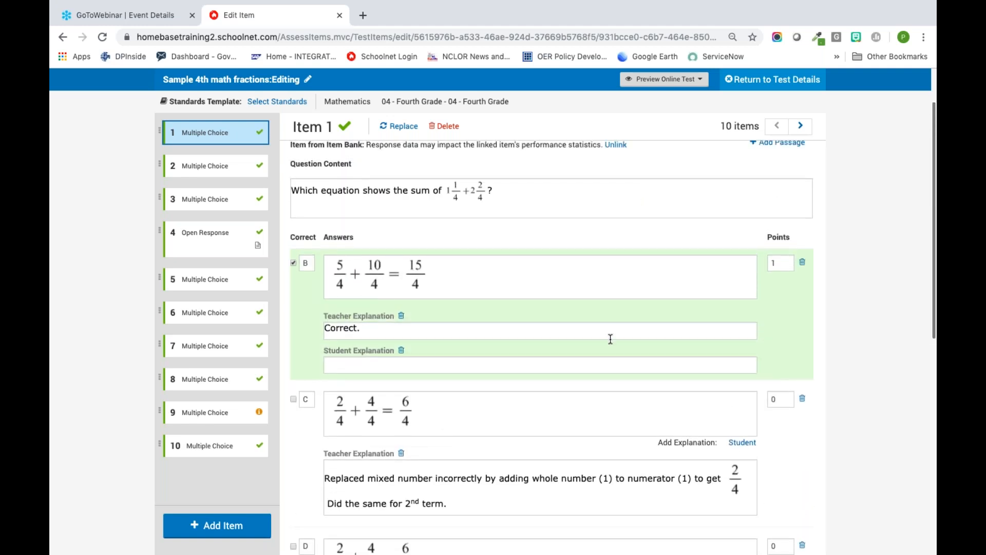
Step: Assign the Basic Four Function calculator to item 1 under Tools and Manipulatives
scroll(610, 338, down, 4)
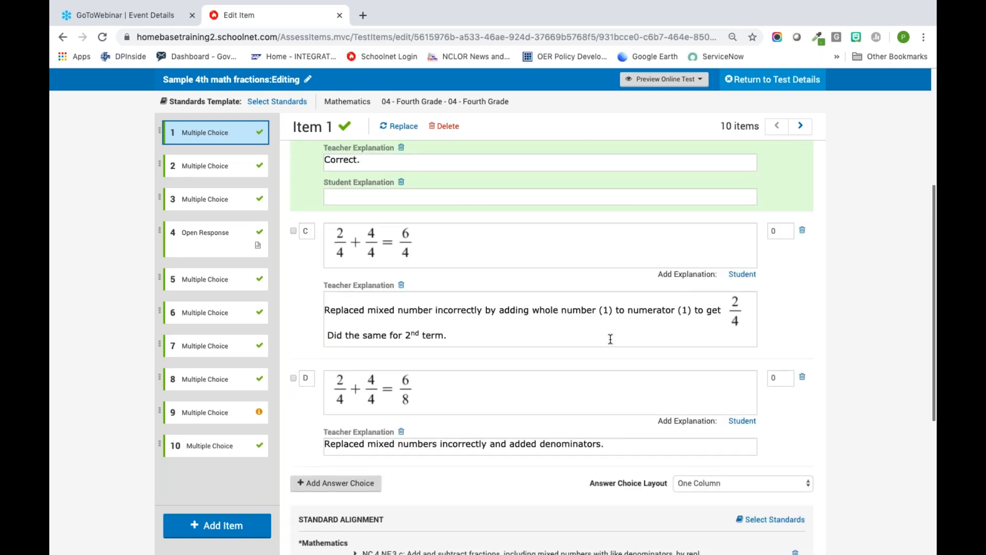
scroll(610, 339, down, 2)
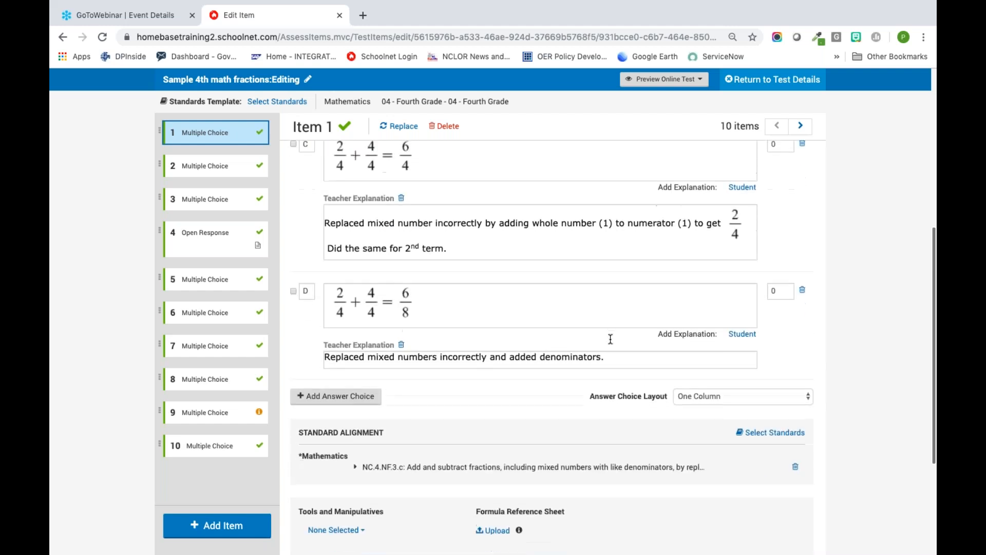
scroll(535, 365, down, 3)
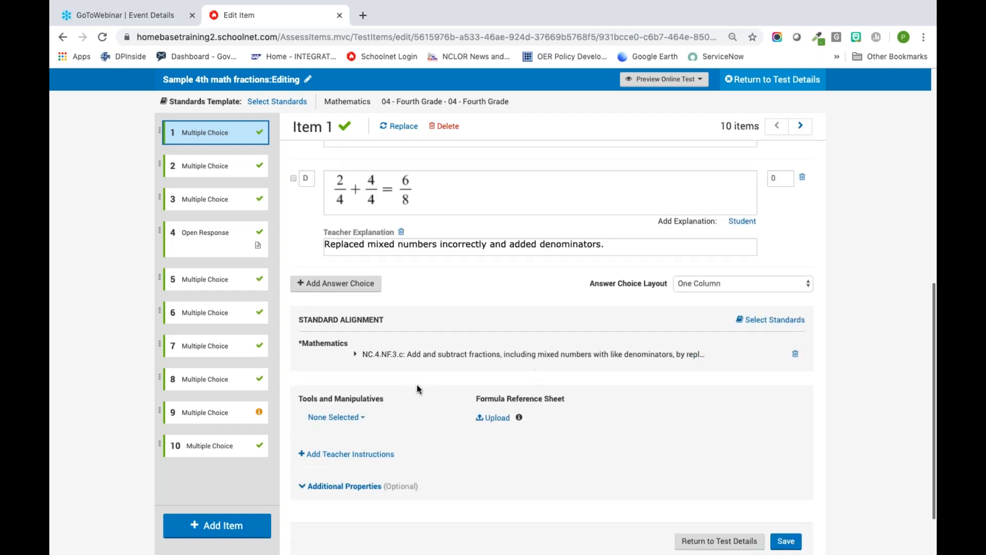
click(349, 419)
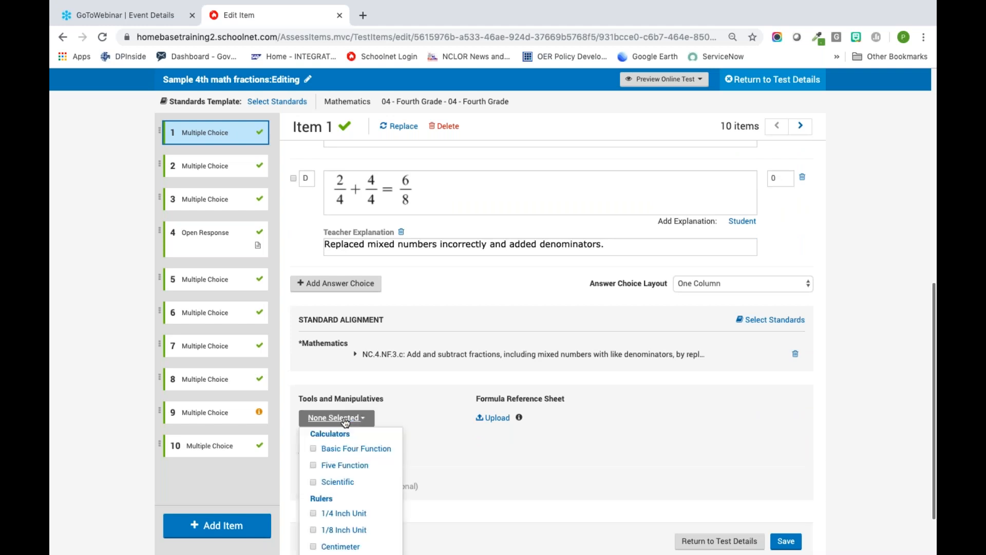
click(314, 448)
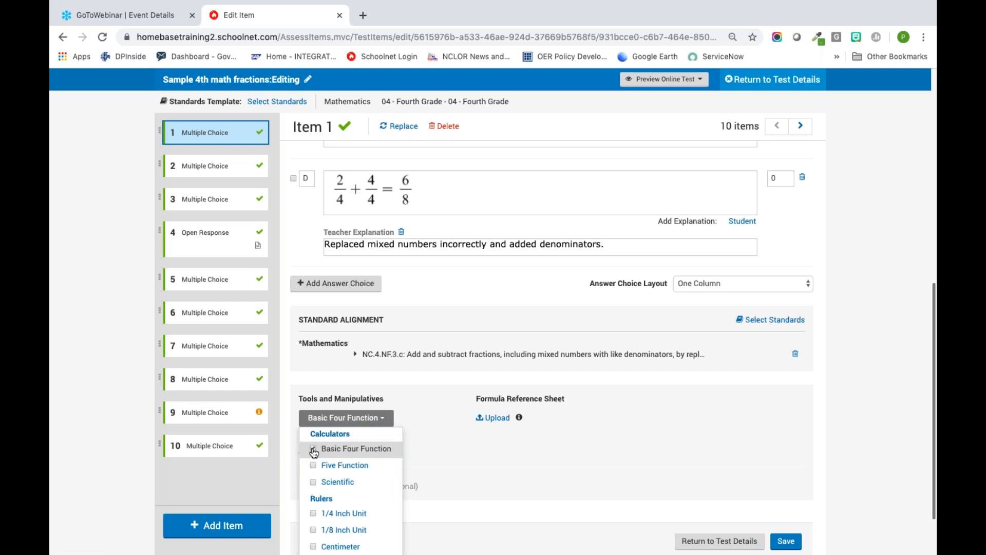
click(453, 452)
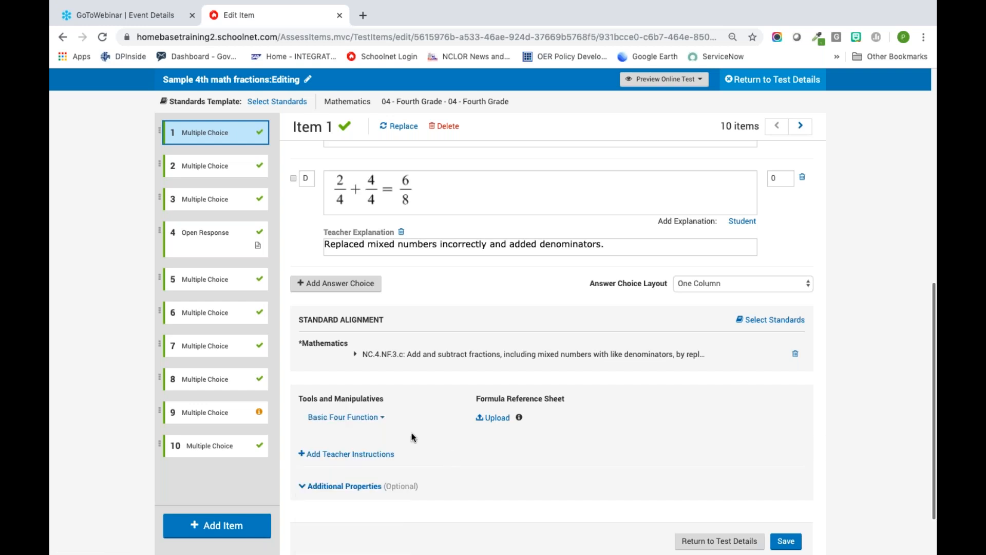
click(375, 417)
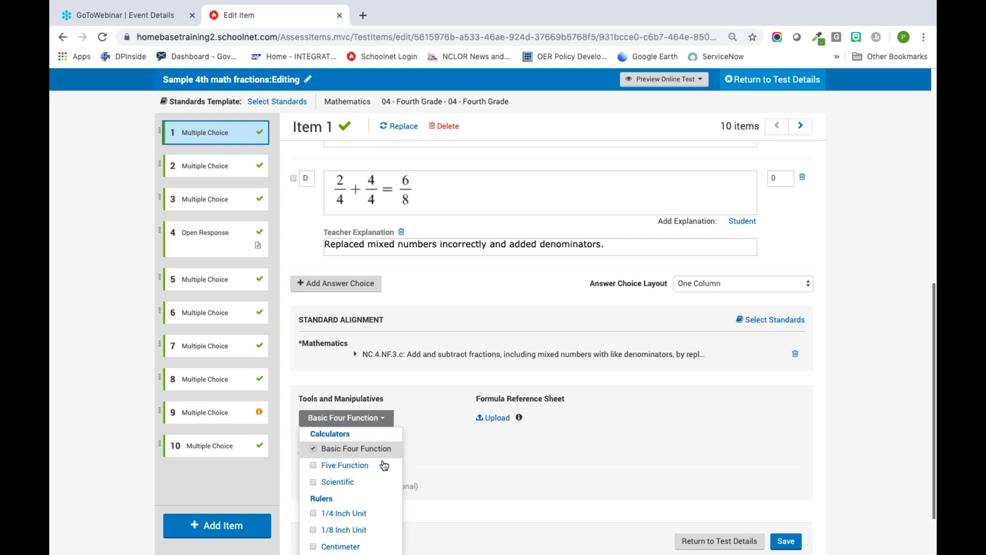
click(440, 469)
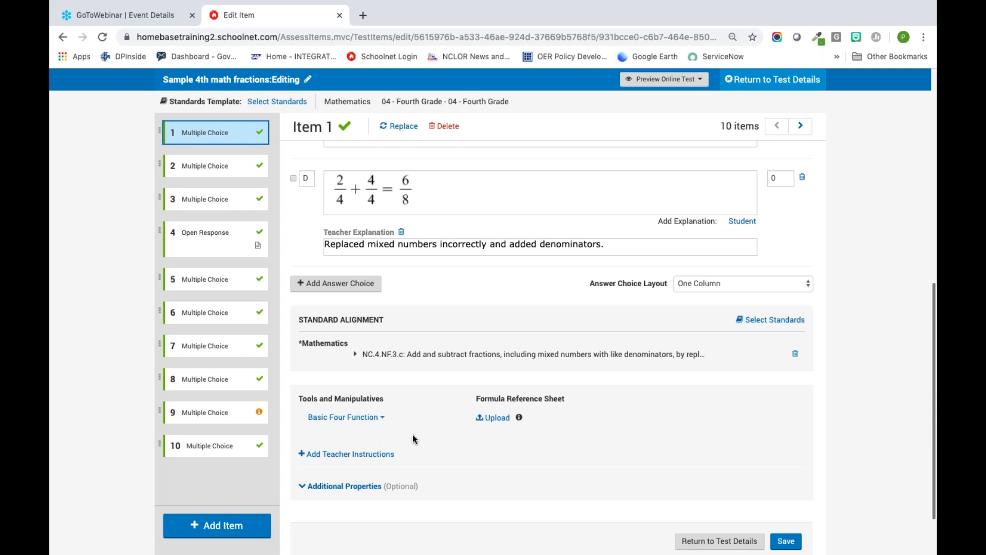
Step: Activate item 1's Question Content for editing and examine the available formatting tools
scroll(474, 199, up, 4)
scroll(474, 199, up, 5)
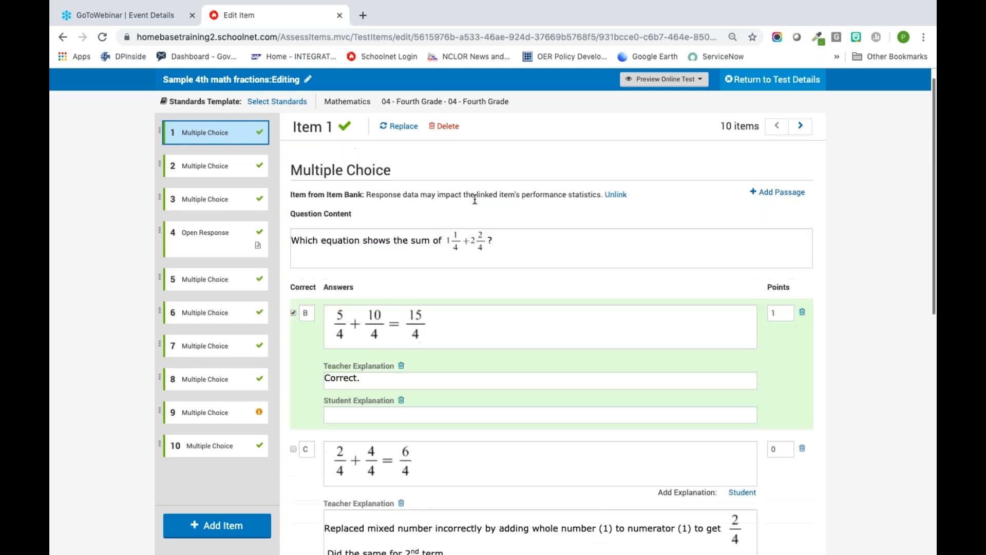
click(512, 264)
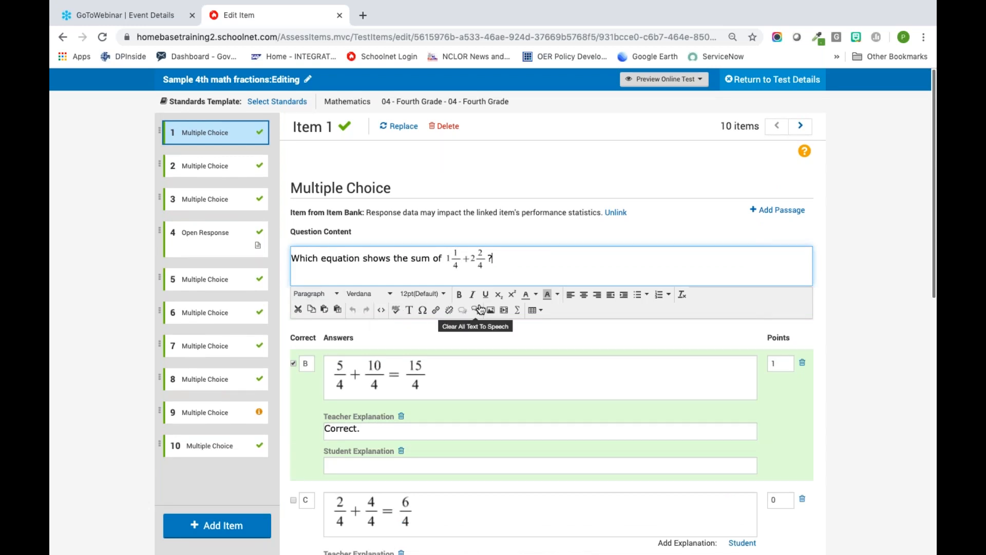
click(381, 311)
scroll(592, 280, down, 2)
scroll(591, 280, up, 2)
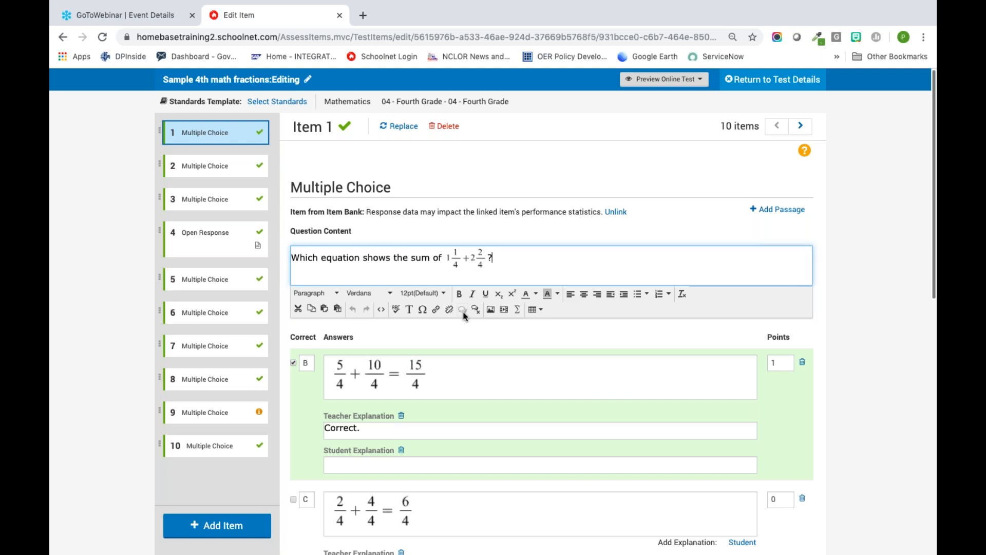
Step: Try out the equation editor for item 1's question by entering 2+4, then leave without saving it
click(518, 311)
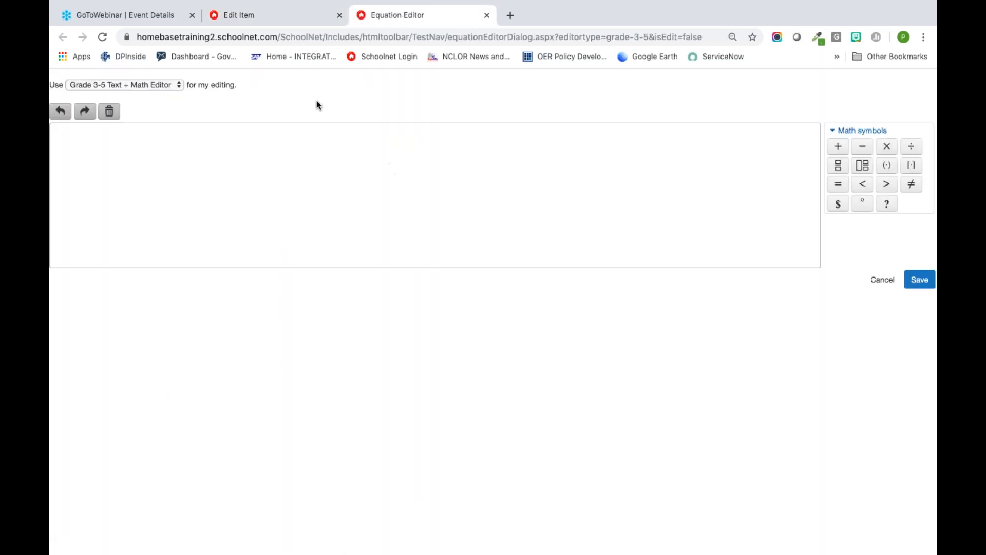
click(163, 165)
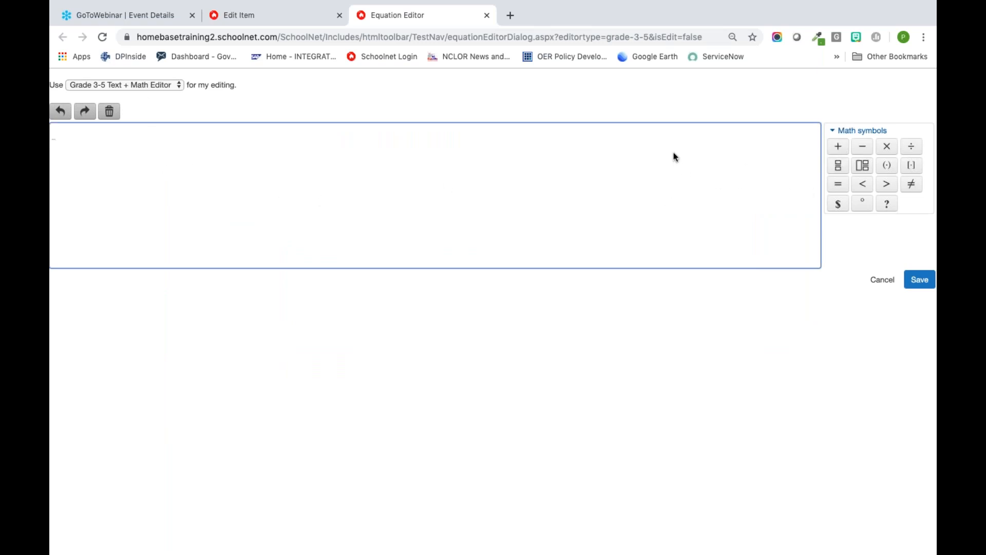
text(2)
click(839, 149)
text(4)
click(882, 279)
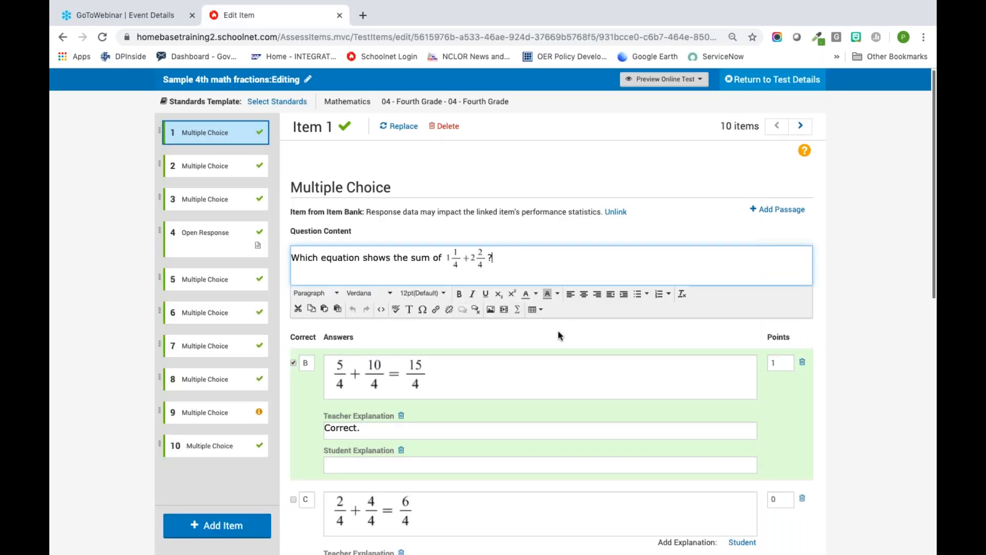
Step: Save the changes to item 1 and open item 9 for editing
scroll(559, 331, down, 12)
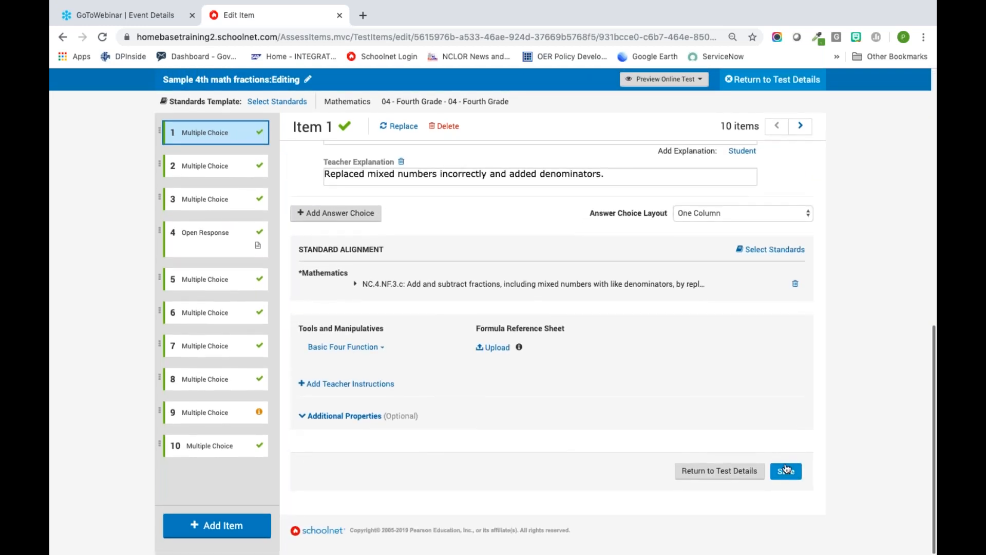
click(785, 469)
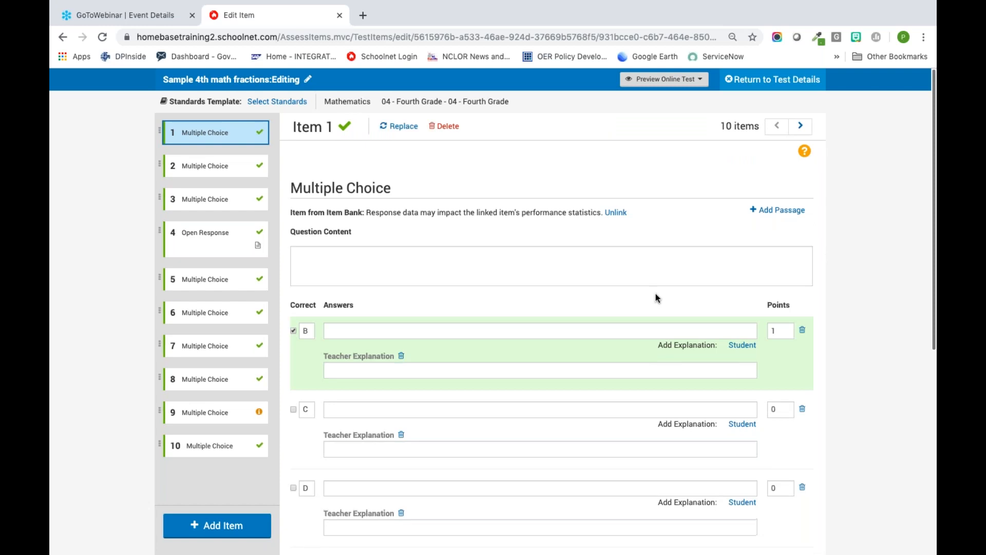
click(210, 413)
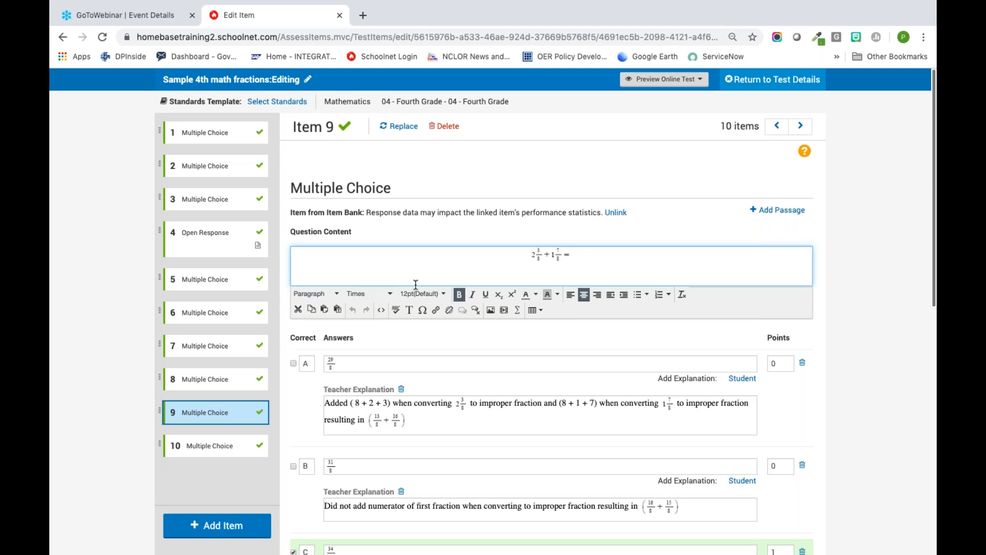
scroll(388, 281, down, 1)
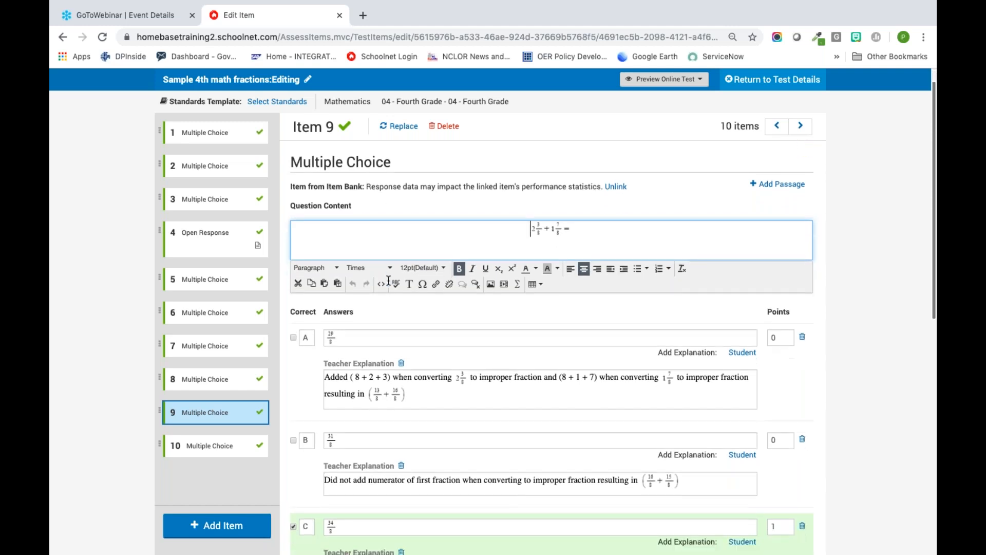
Step: Return to the test details with item 9's changes saved, and generate the test's text-to-speech content
scroll(390, 272, up, 2)
click(758, 83)
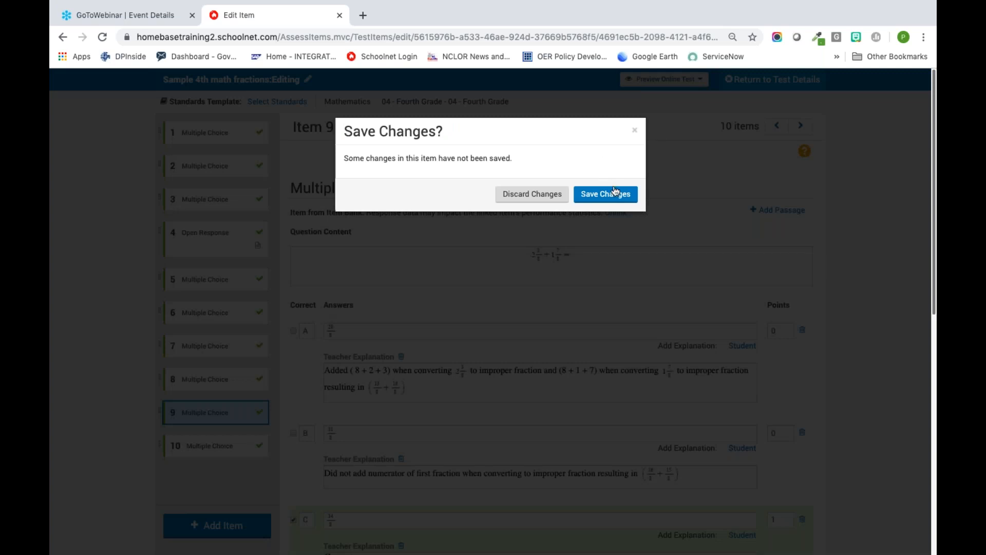
click(606, 194)
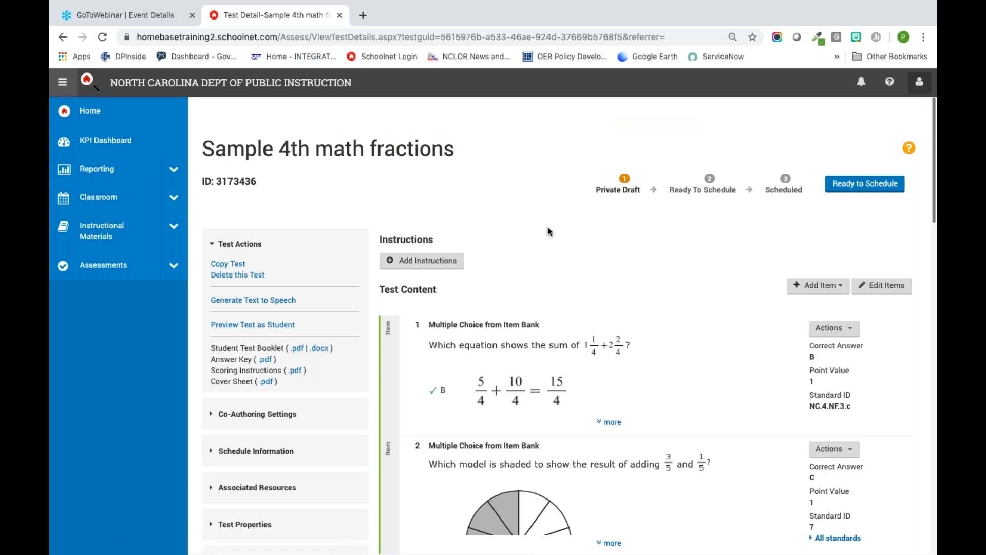
click(255, 301)
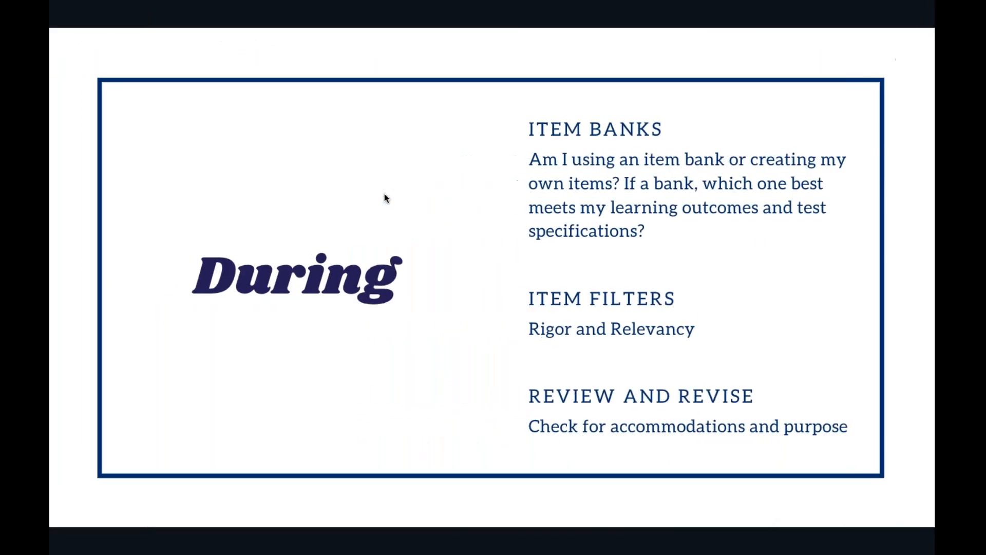
Step: View the "After" slide in the Canva presentation, then exit it and switch back to the Schoolnet test details
click(360, 272)
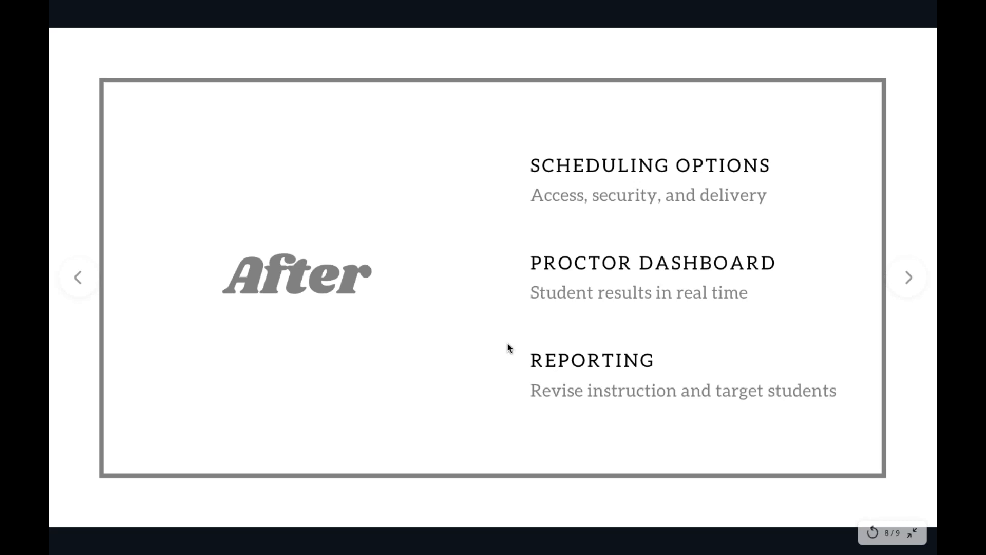
key(Escape)
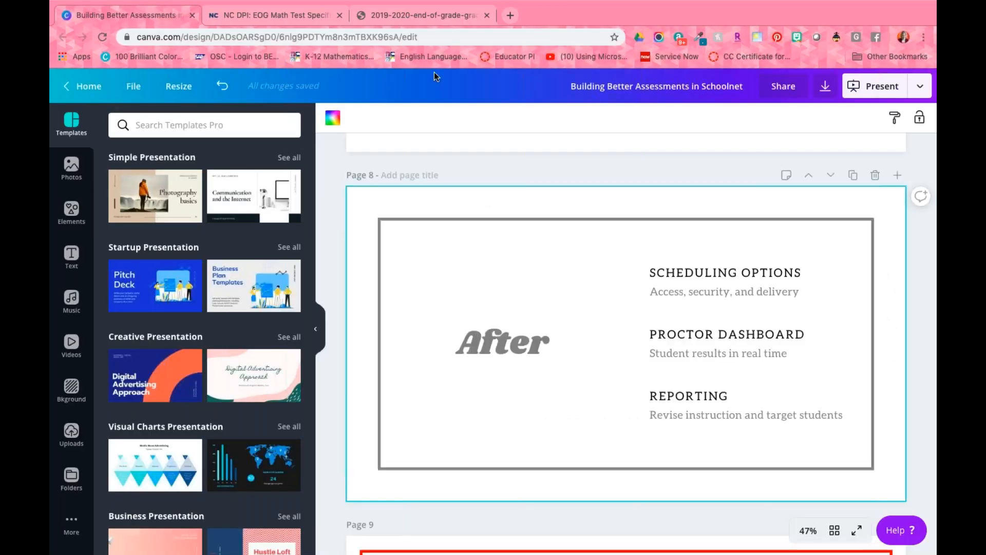
key(ctrl+Right)
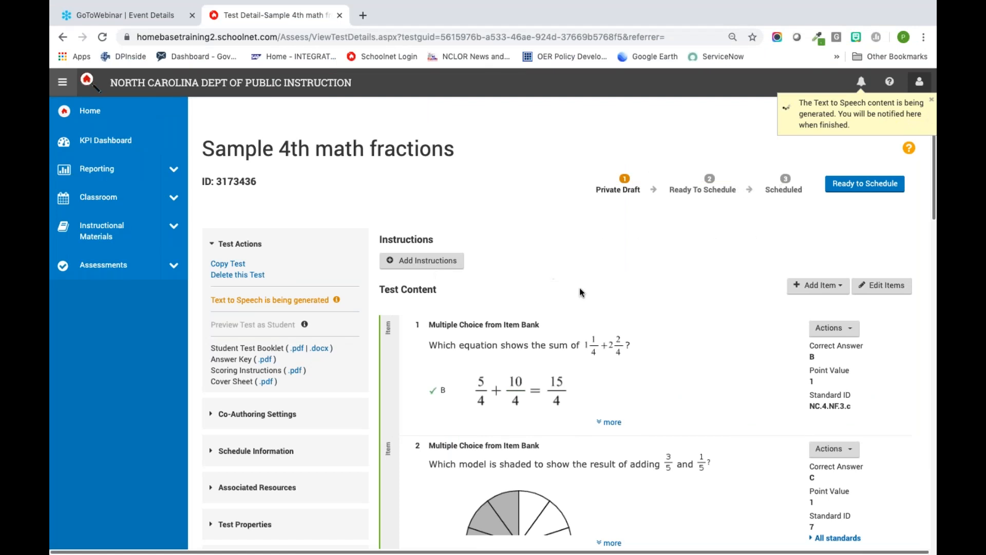
Step: Mark the Sample 4th math fractions test as ready to schedule and open its scheduling settings
scroll(615, 270, down, 3)
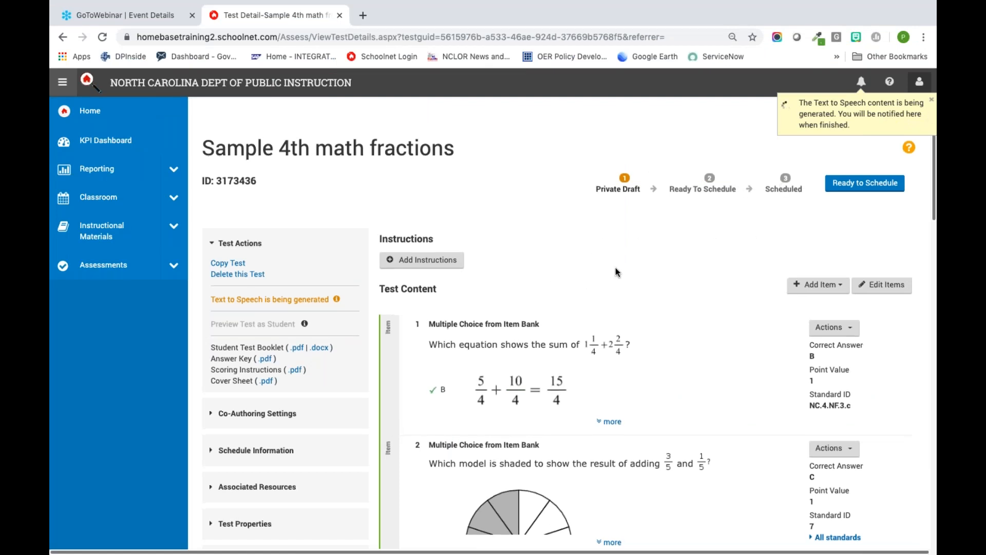
scroll(615, 270, up, 3)
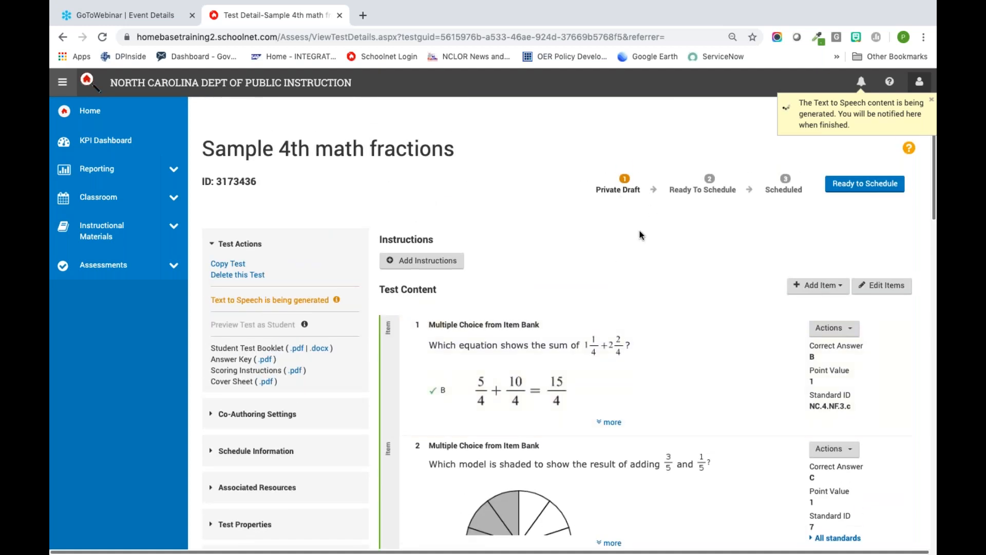
click(866, 184)
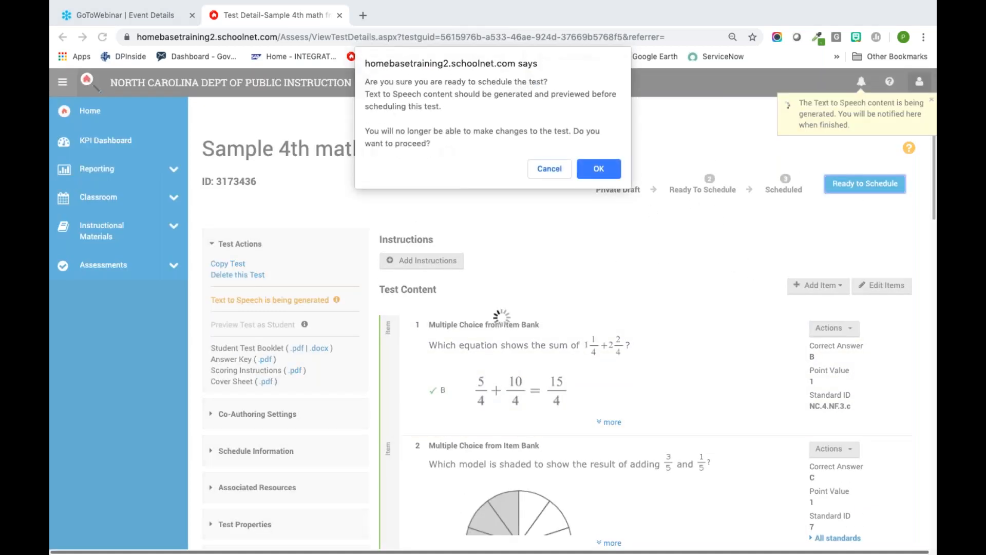
click(606, 171)
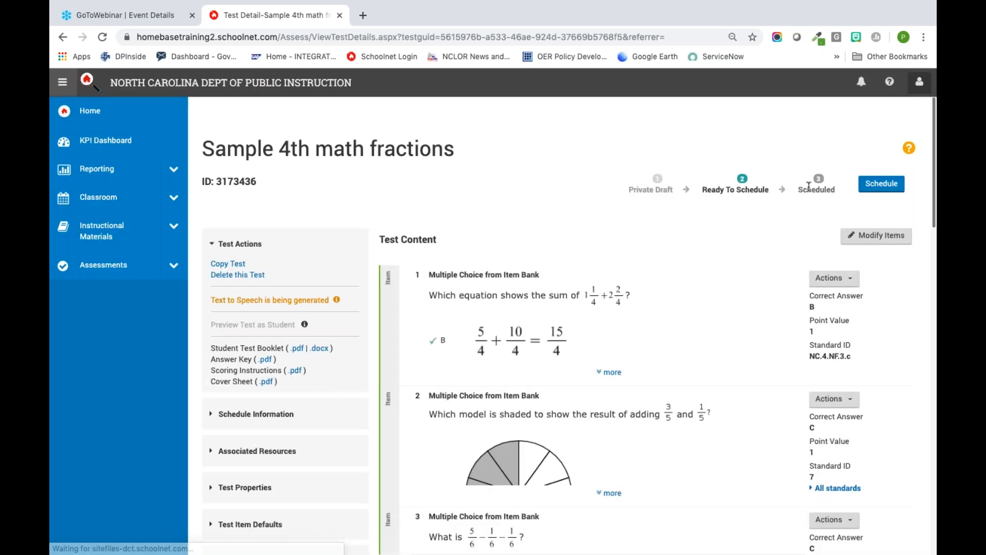
click(880, 183)
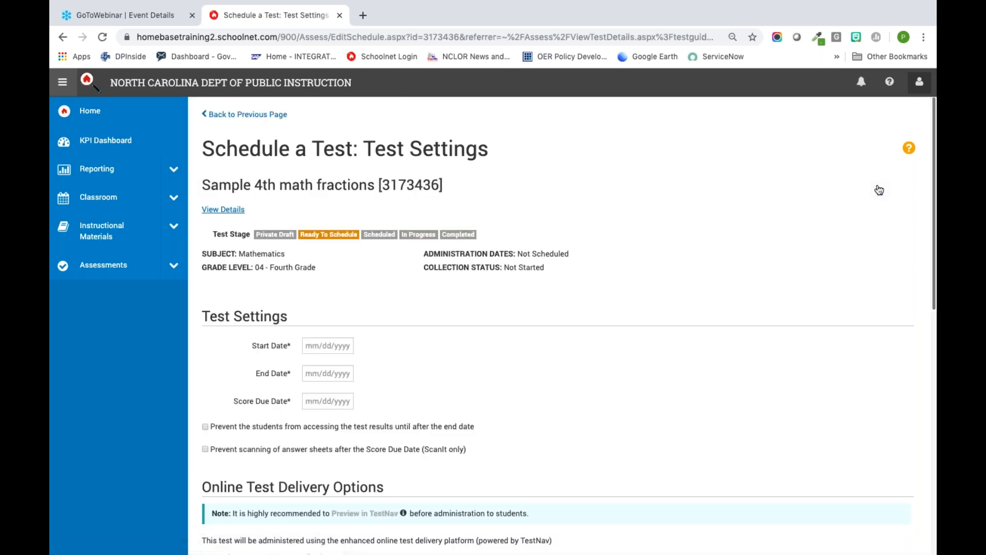
Step: Schedule the test with start date 12/18/2019 and end date 12/25/2019
click(317, 344)
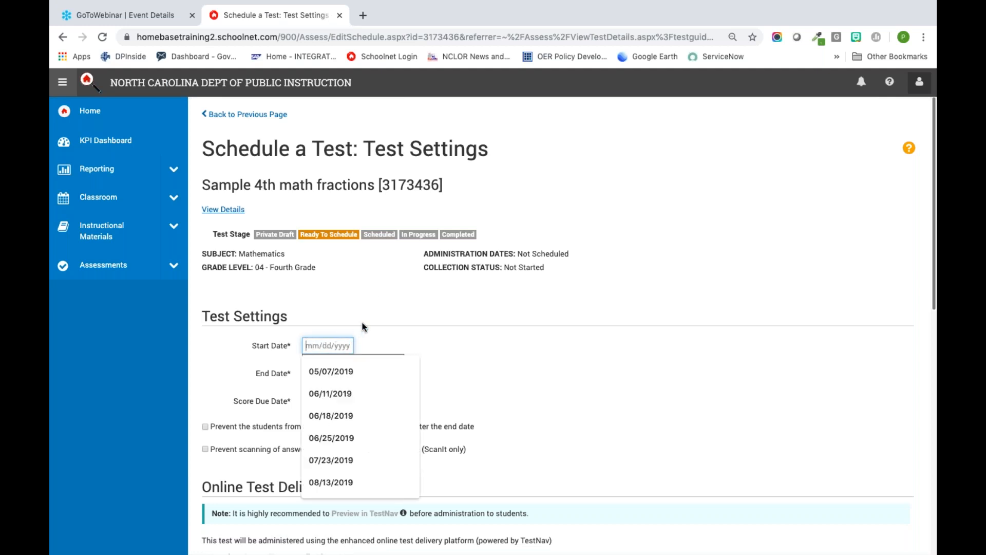
click(340, 332)
click(315, 344)
text(12/)
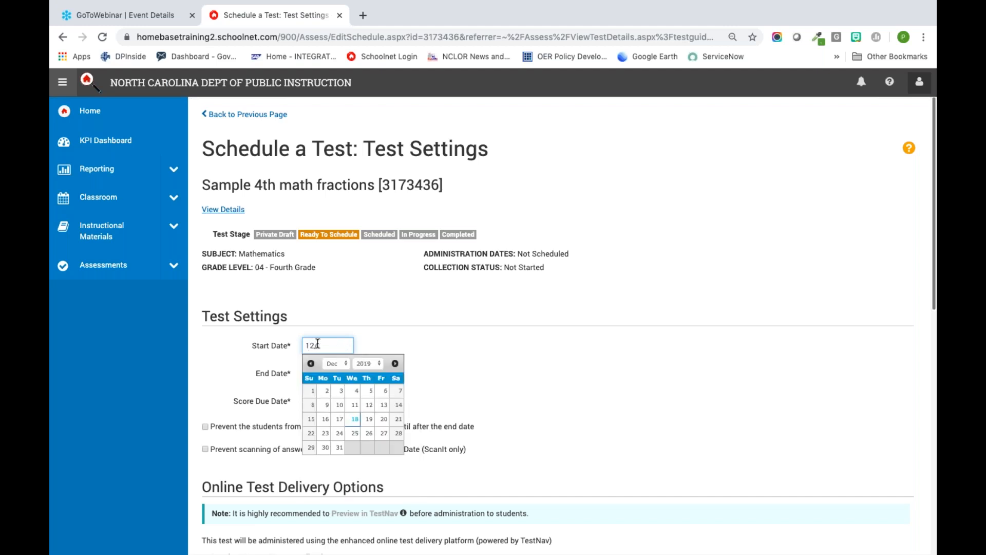
click(354, 417)
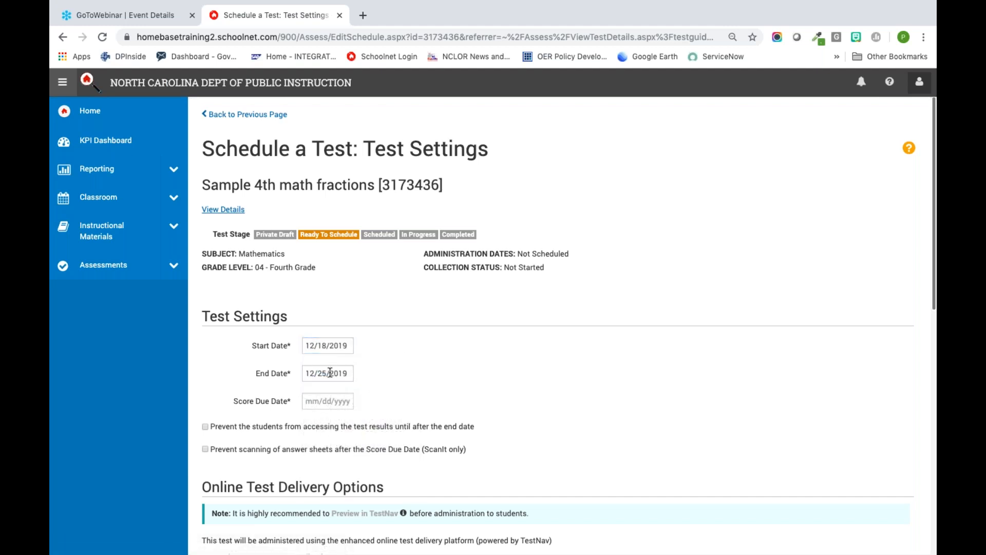
click(330, 372)
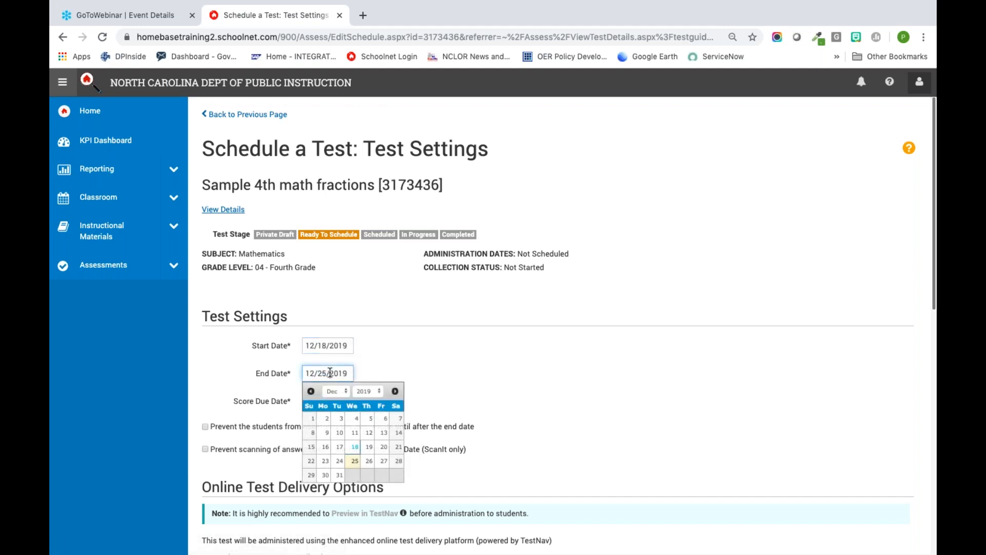
click(354, 462)
Step: Enforce a test time from 9:00 am to 10:00 am in the Online Test Options
scroll(378, 383, down, 3)
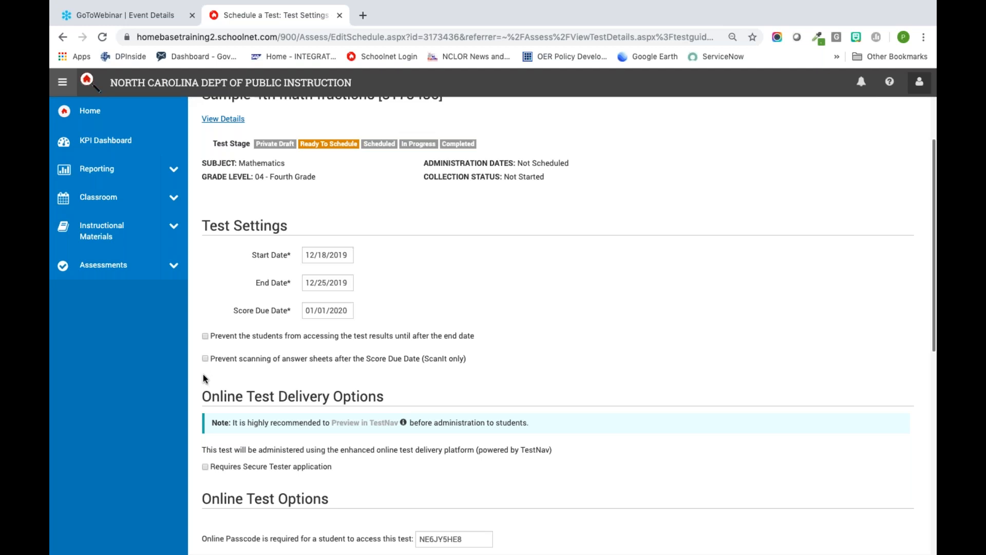
scroll(205, 379, down, 1)
scroll(202, 374, down, 2)
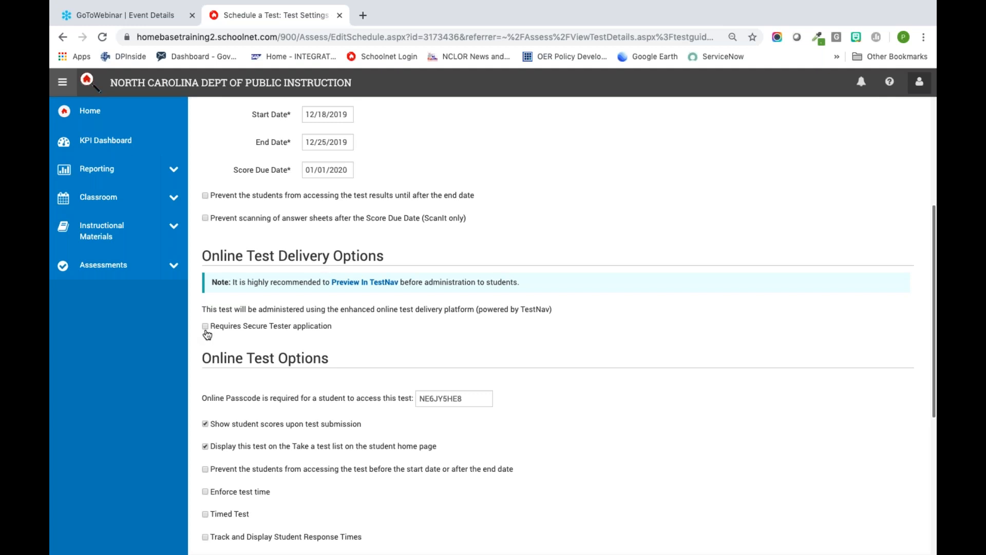
click(470, 399)
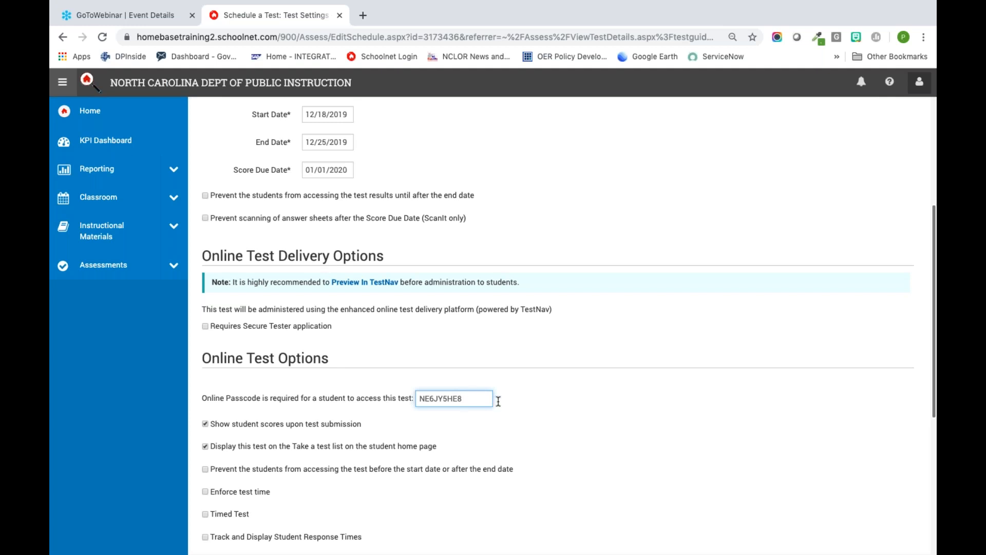
scroll(520, 405, down, 2)
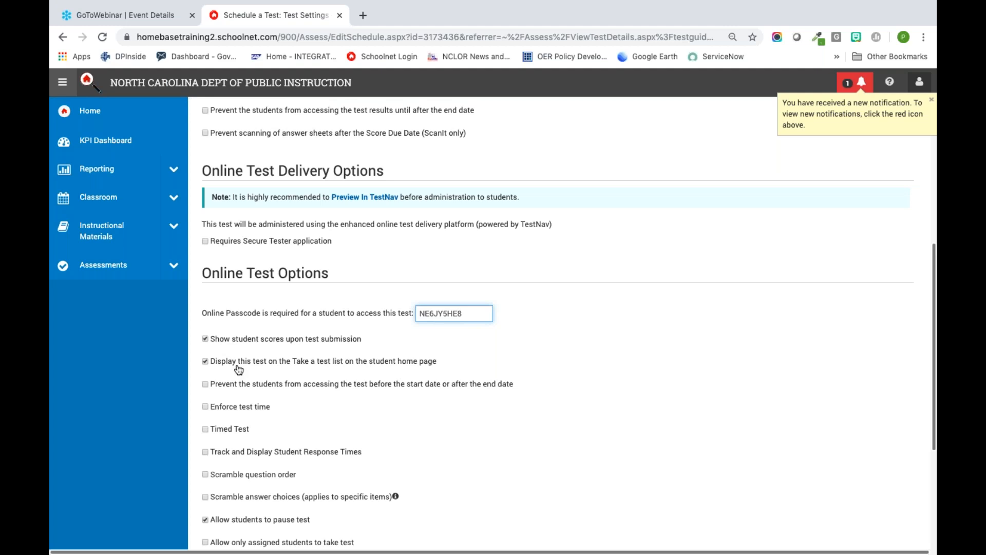
click(206, 407)
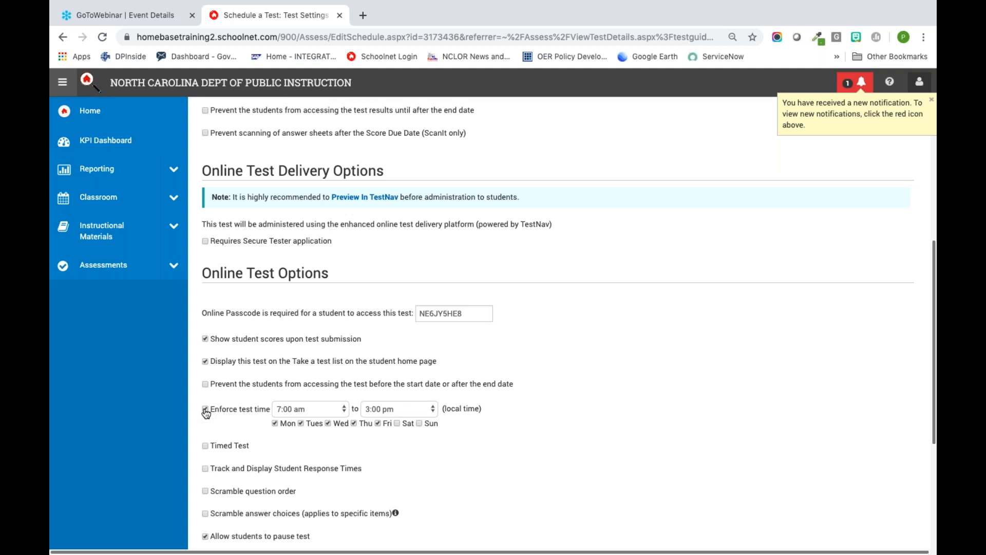
click(330, 413)
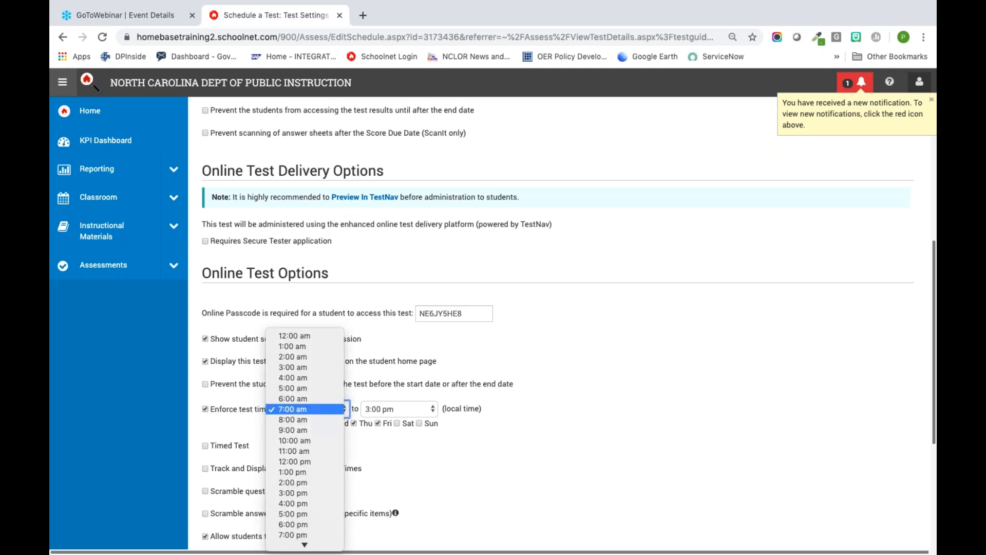
click(324, 430)
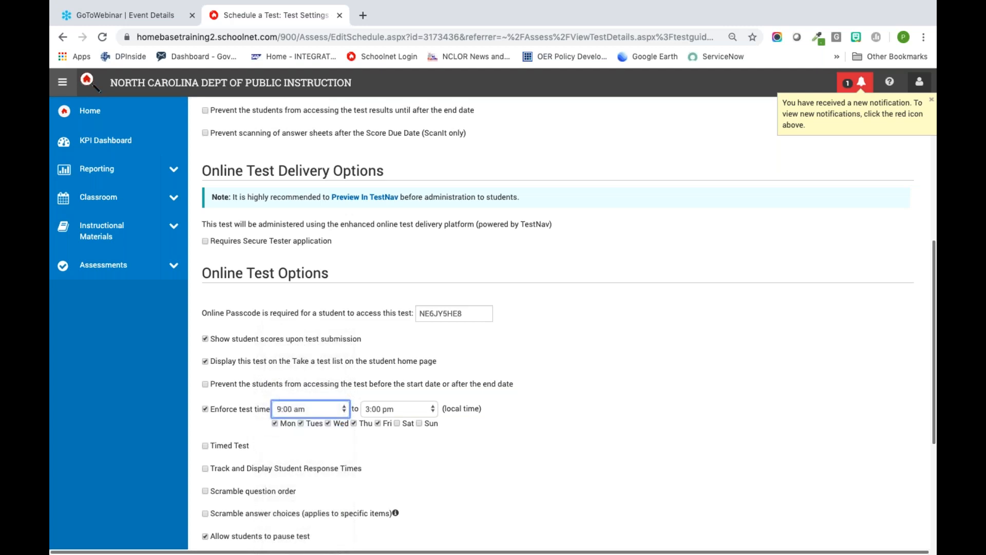
click(395, 410)
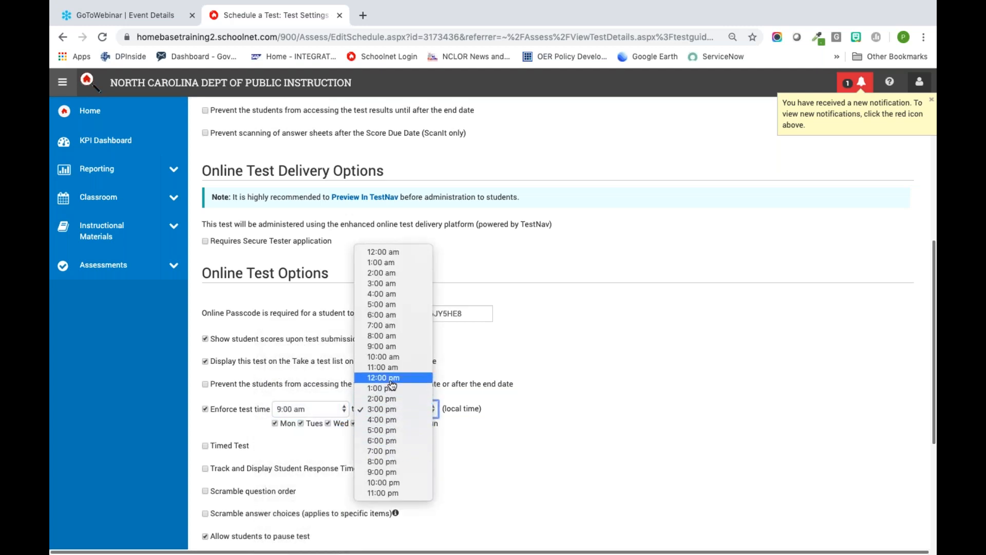
click(382, 356)
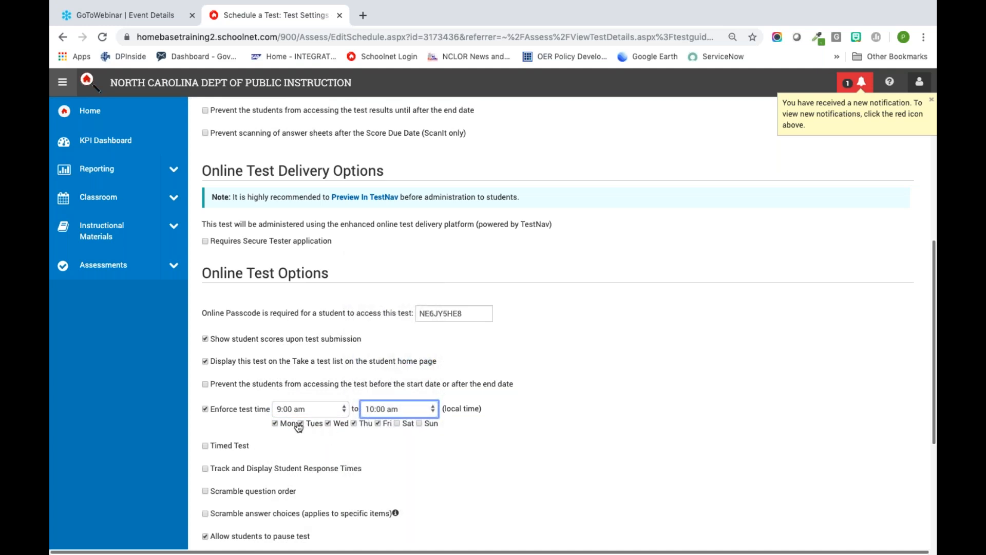
Step: Limit the enforced test time to Tuesdays only and enable a 60-minute timed test with student response time tracking
click(275, 423)
click(328, 423)
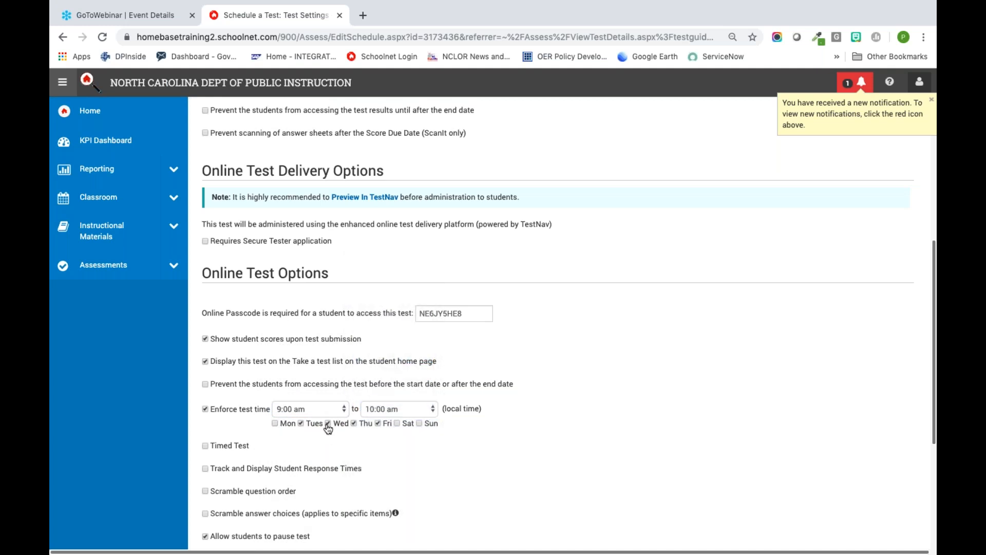
click(355, 423)
click(379, 423)
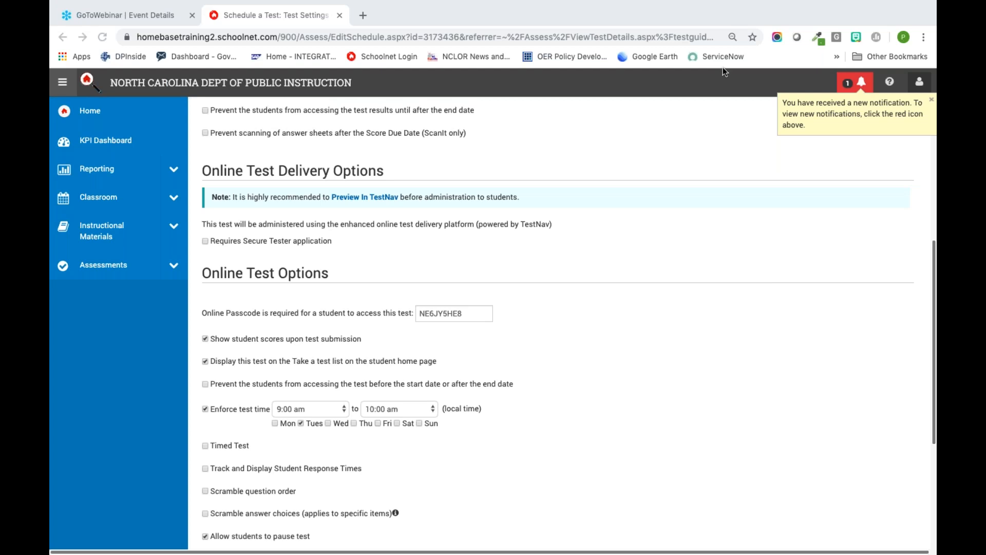
click(203, 447)
click(204, 447)
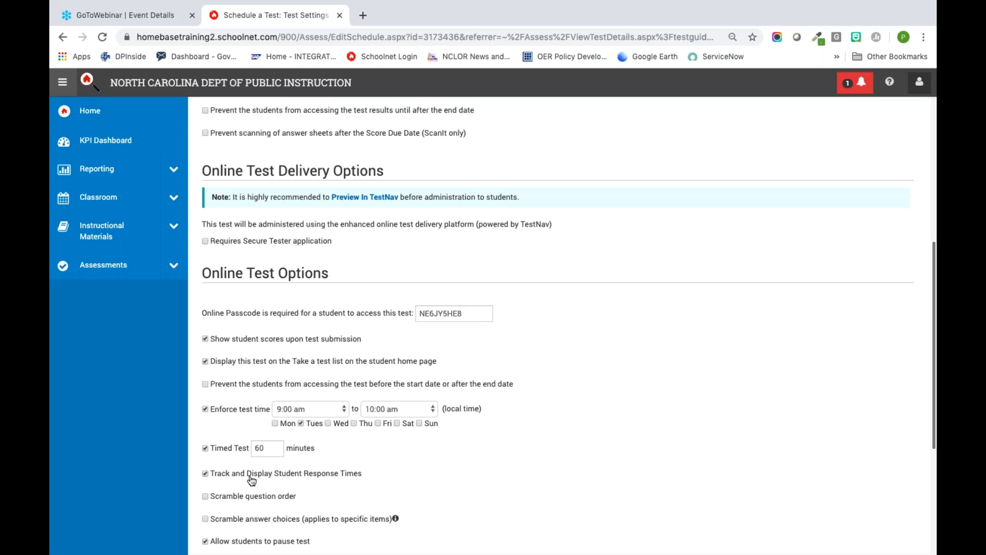
Step: Review the remaining online test options and student assignment section, then save and publish the test schedule
scroll(251, 480, down, 3)
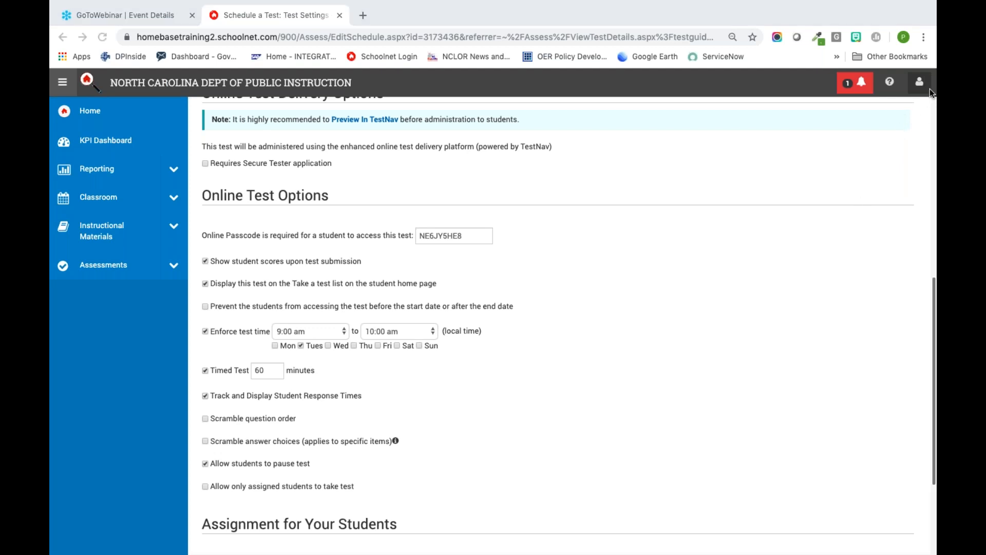
scroll(734, 330, down, 3)
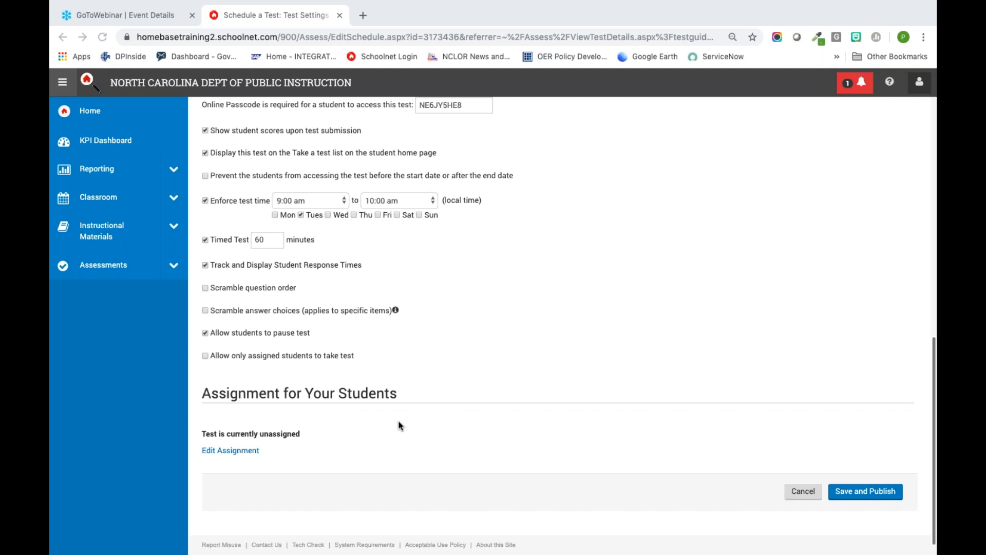
scroll(398, 425, up, 4)
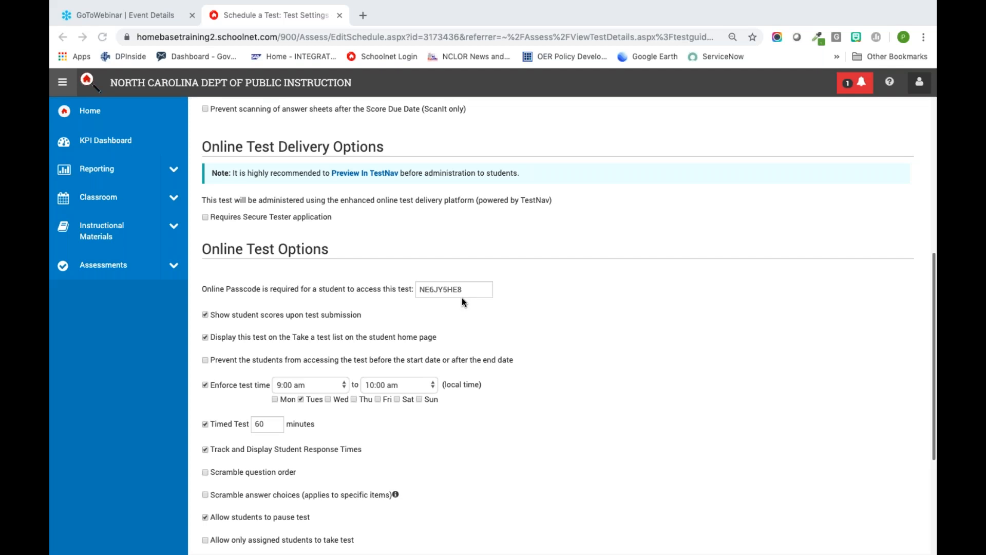
scroll(494, 310, down, 4)
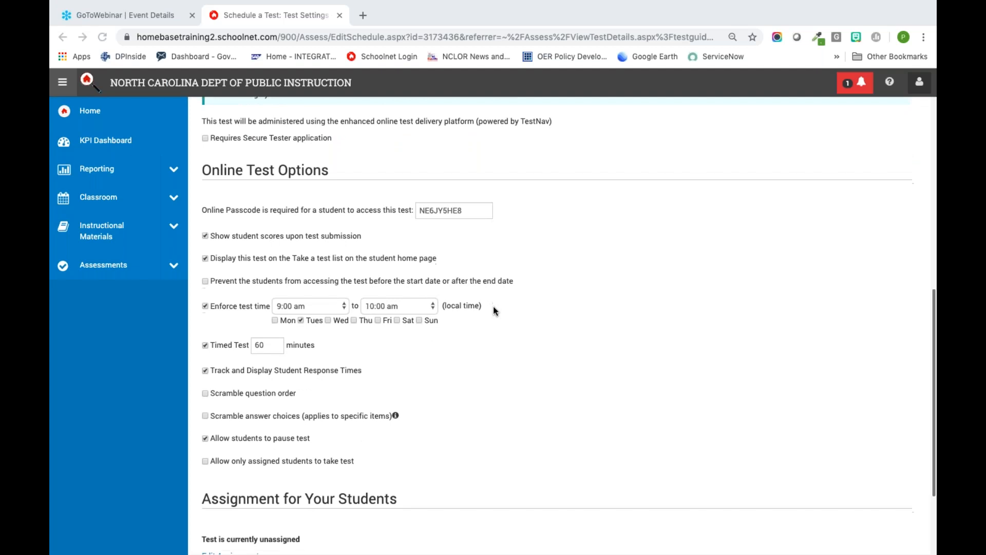
scroll(503, 294, up, 4)
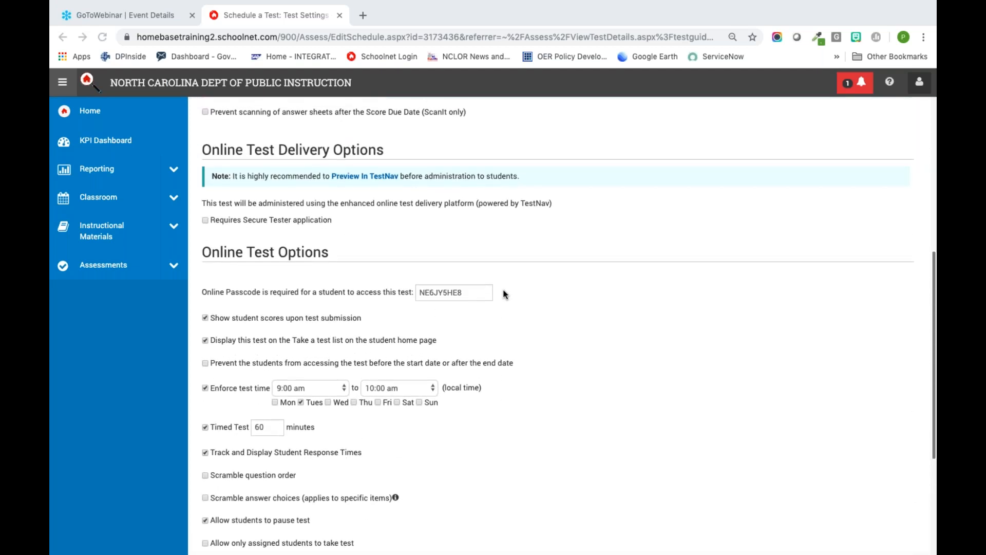
scroll(503, 294, down, 4)
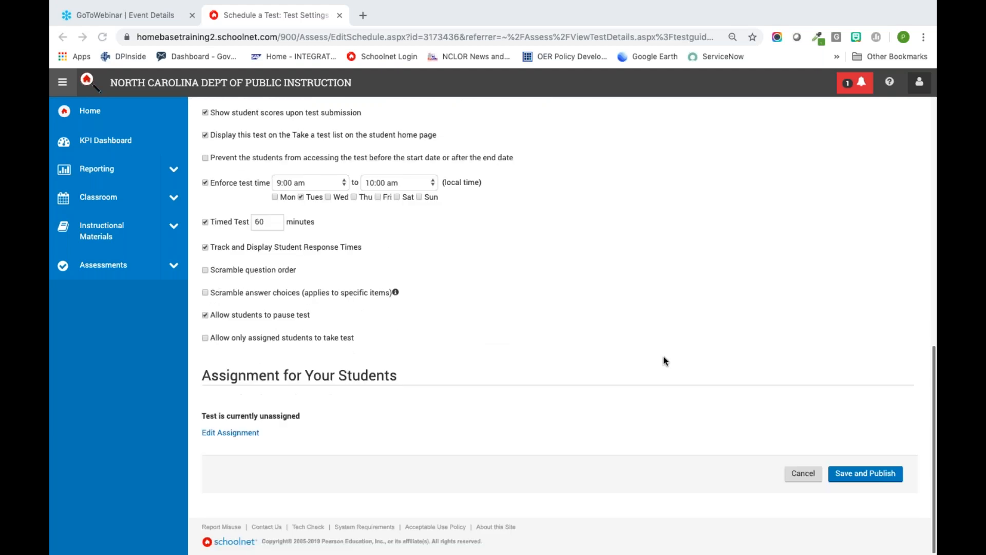
click(861, 474)
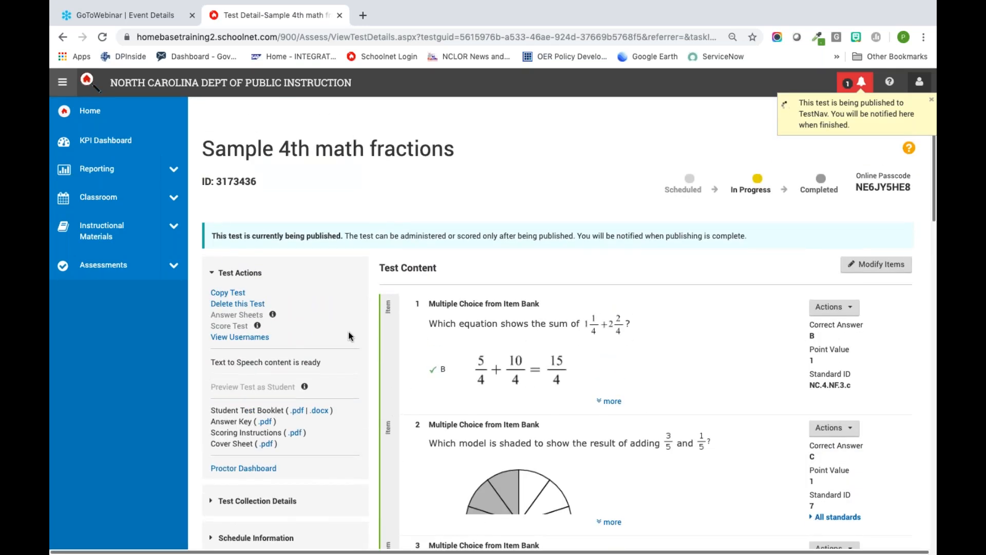
scroll(349, 337, down, 5)
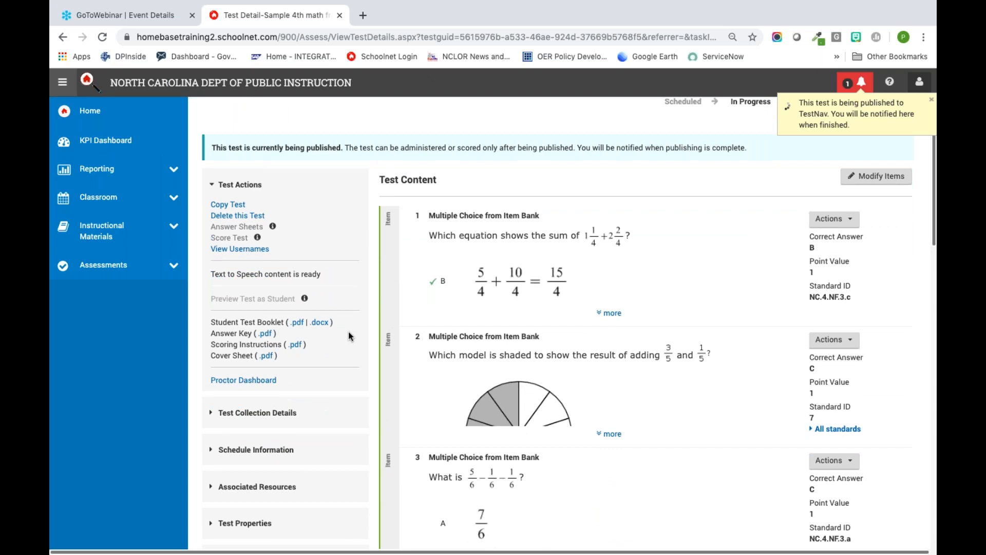
Step: Expand the test properties of the published fractions test and examine its settings, accommodations and printing options
scroll(348, 337, down, 2)
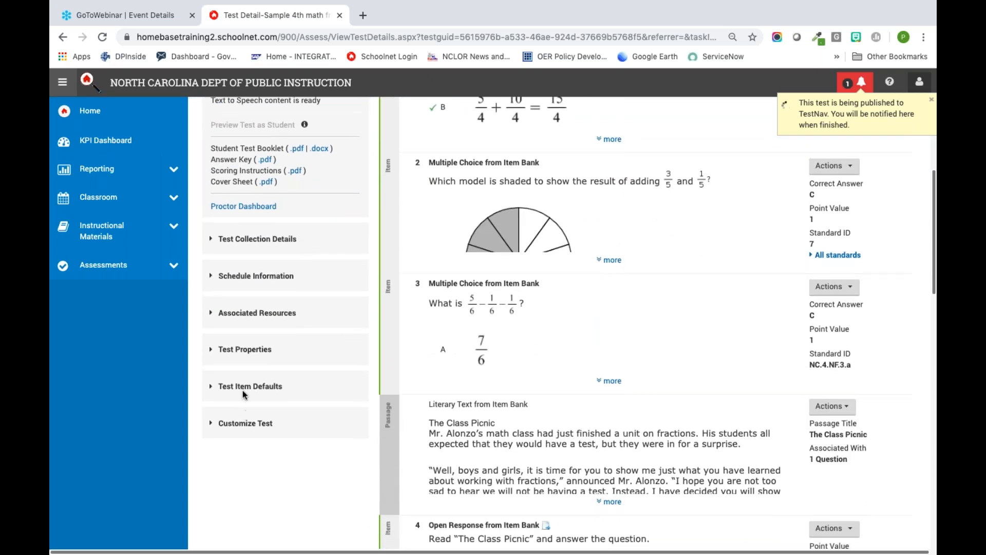
click(228, 350)
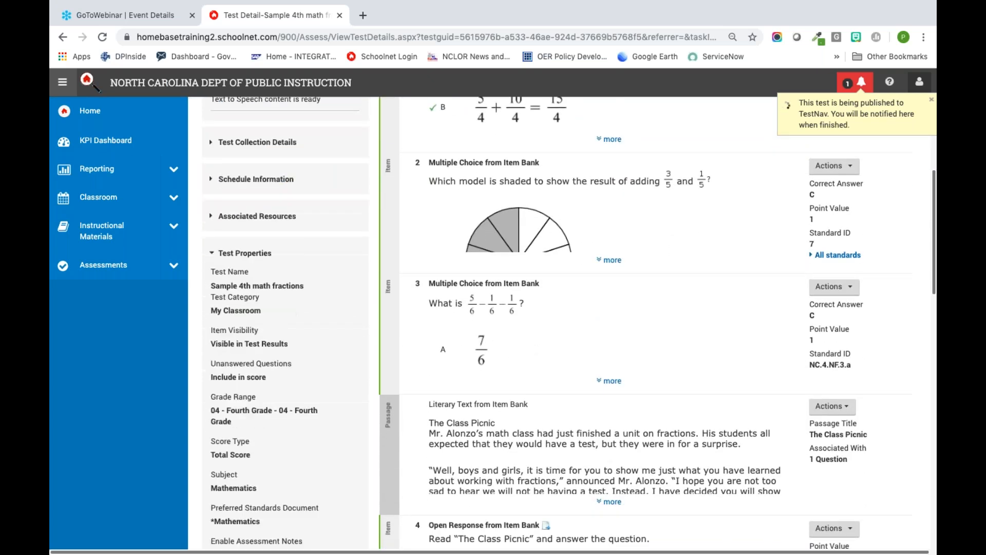
scroll(302, 421, down, 4)
scroll(302, 421, down, 10)
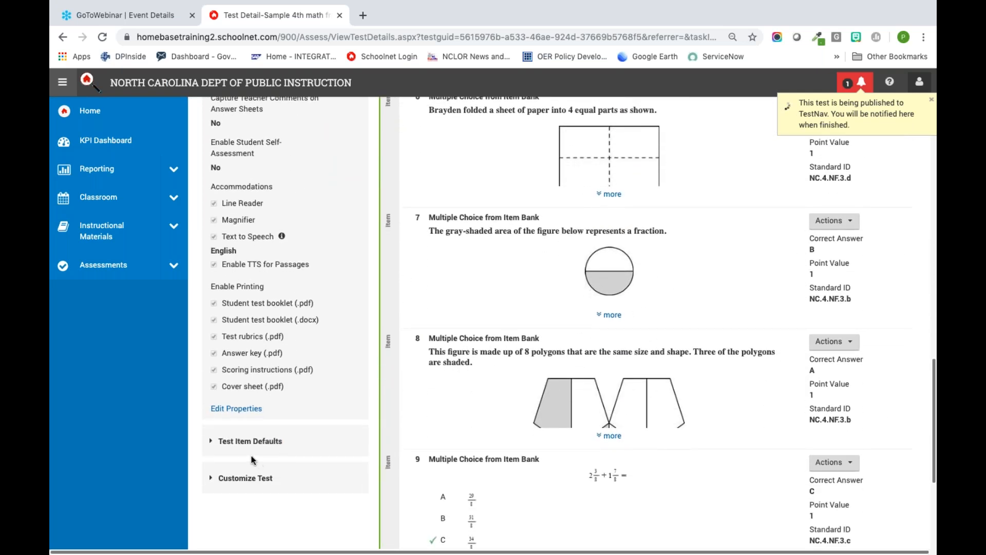
scroll(534, 322, up, 14)
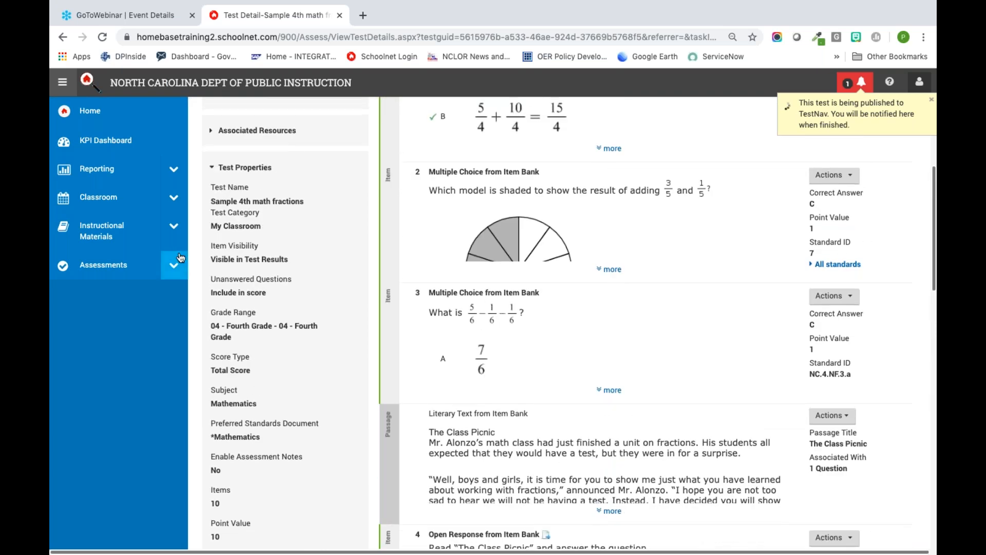
Step: Create a new test co-authoring folder and name it "Science Folder"
click(171, 265)
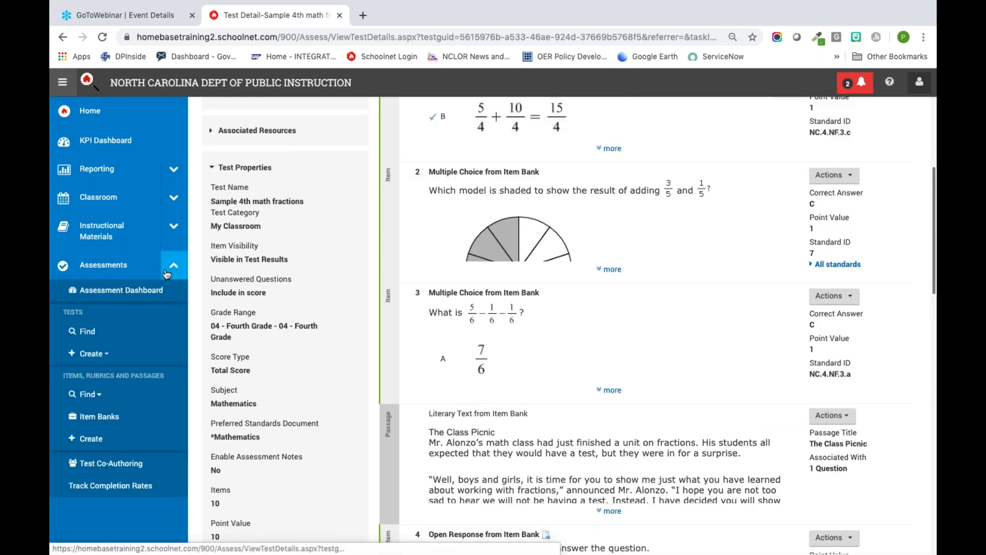
click(128, 463)
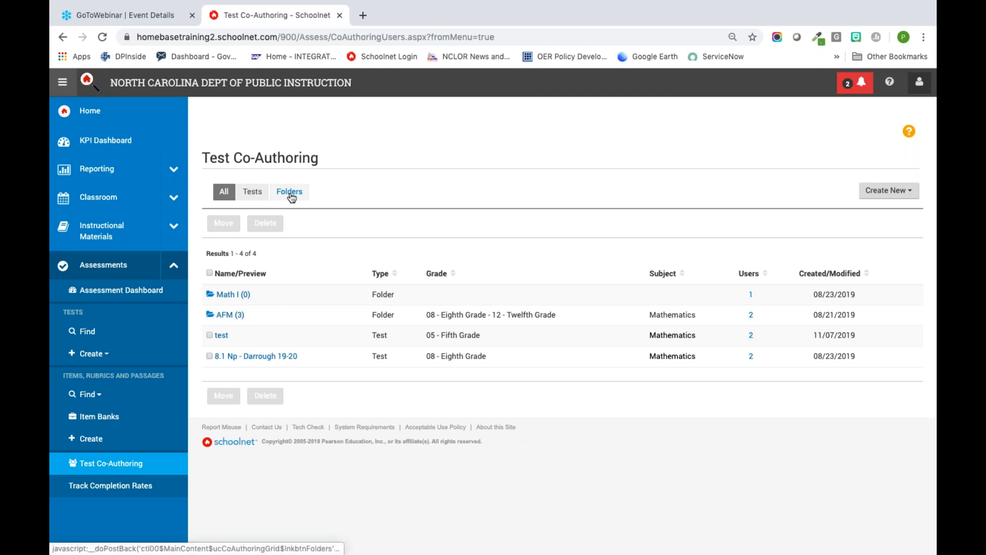
click(889, 196)
click(883, 213)
click(368, 174)
text(S)
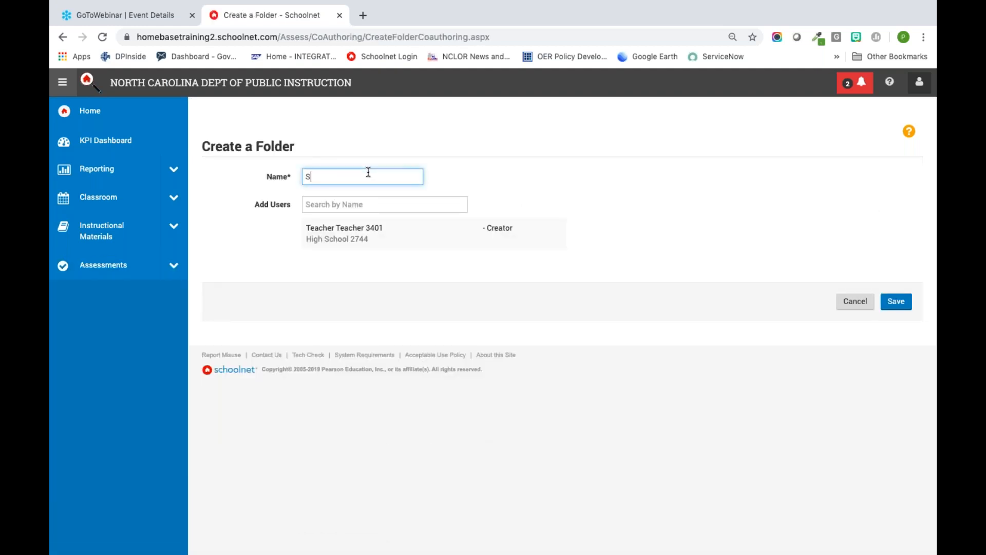
text(cience Folder)
click(337, 204)
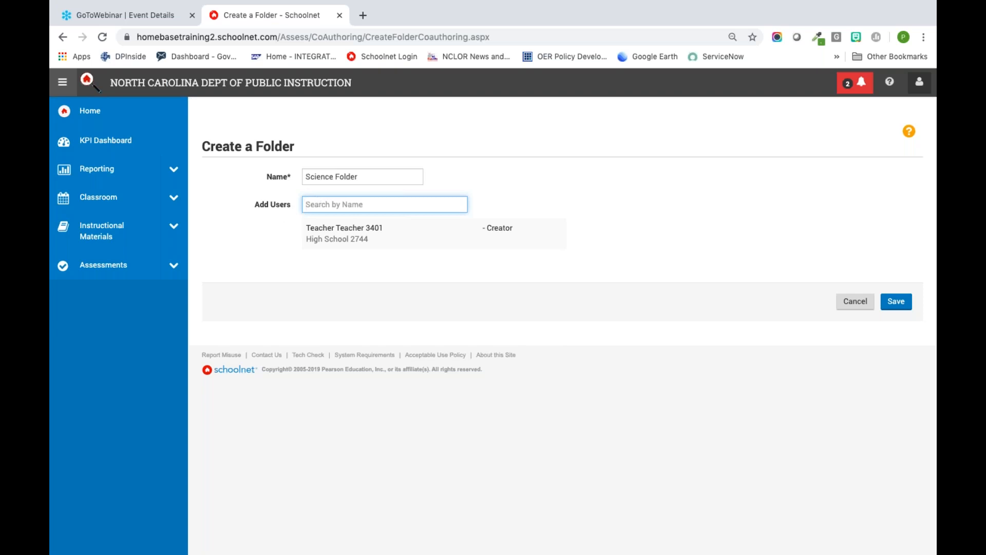
text(A)
key(BackSpace)
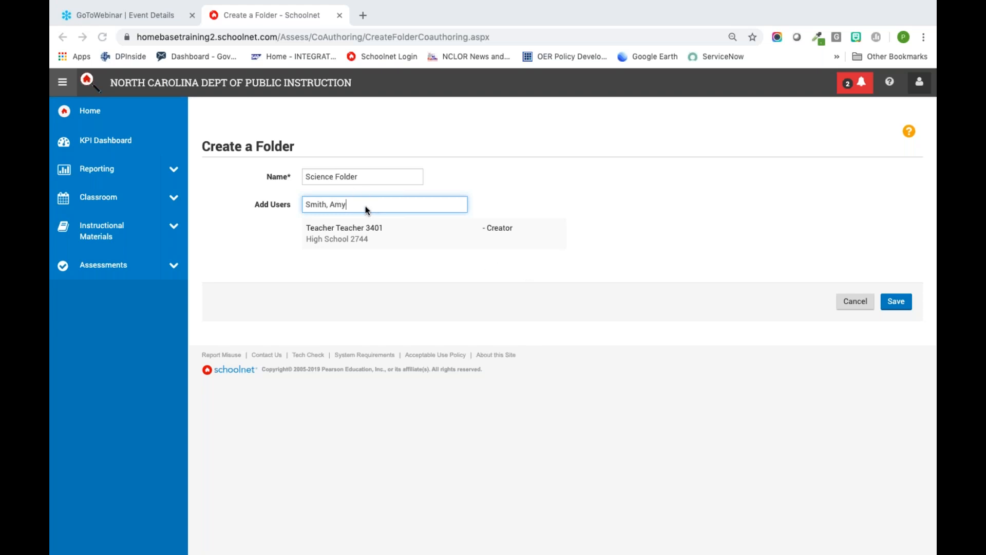
key(ctrl+a)
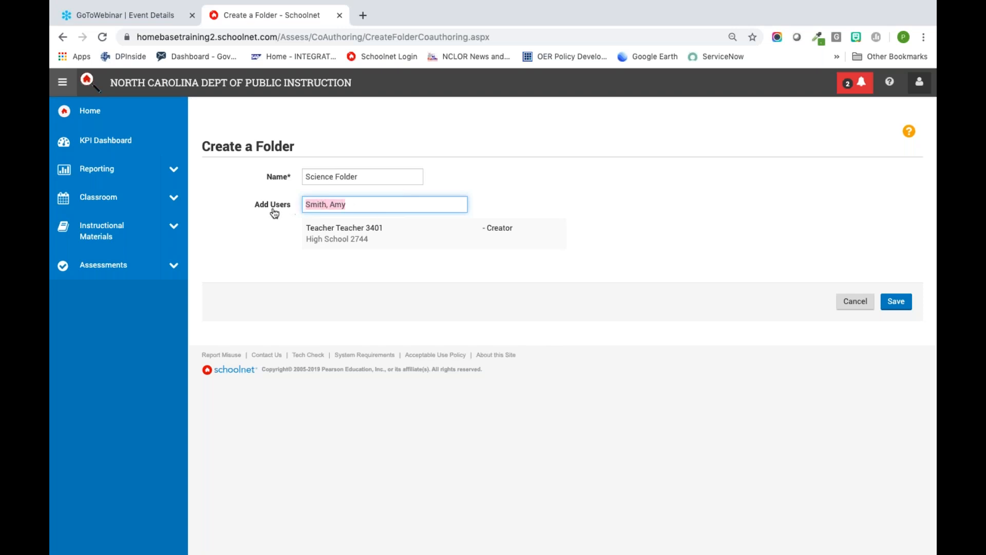
key(BackSpace)
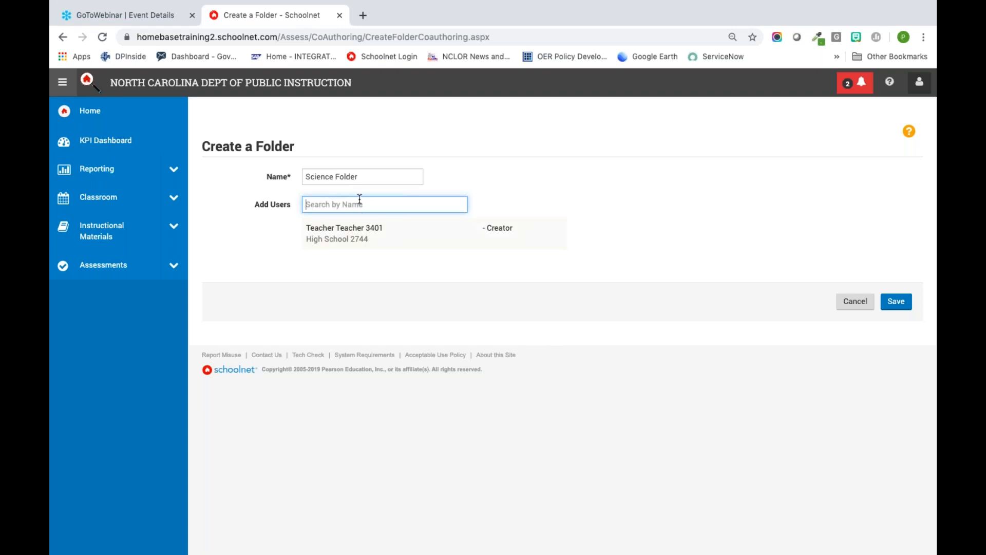
Step: Save the new co-authoring folder without adding any other users
click(900, 304)
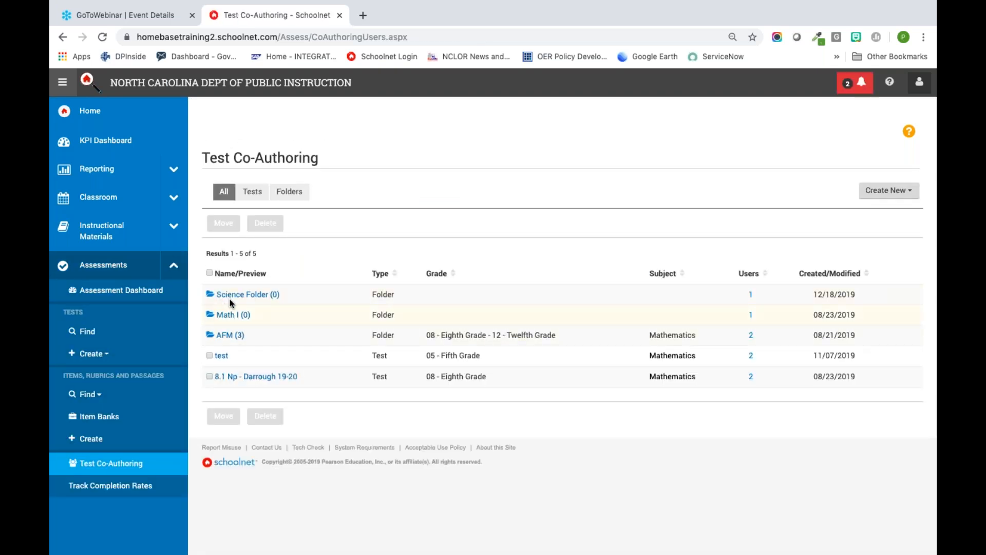
click(96, 355)
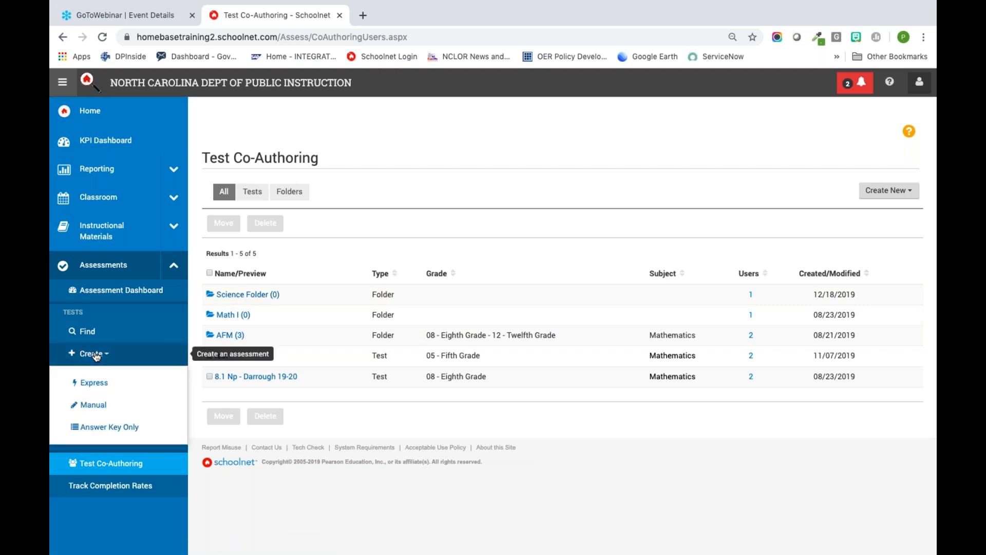
click(99, 382)
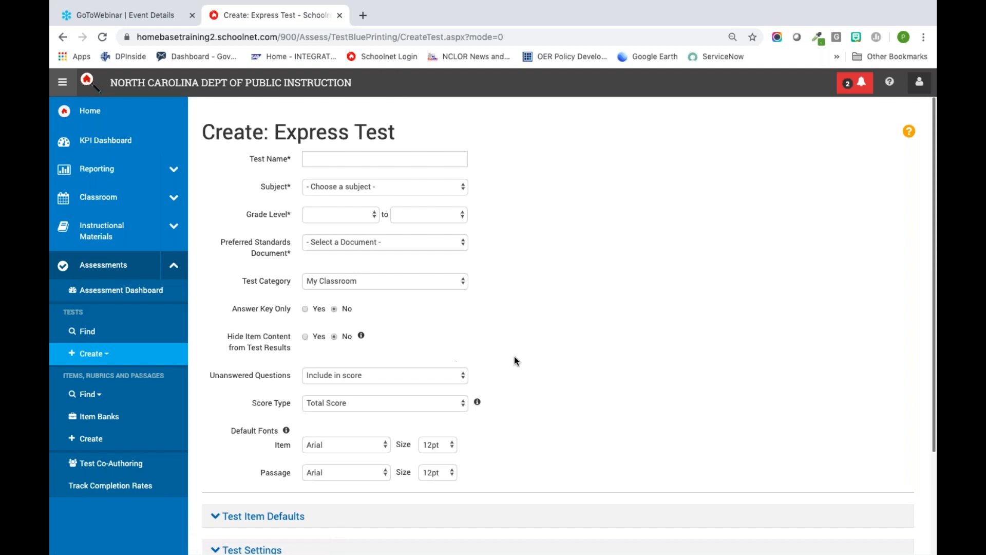
scroll(513, 358, down, 3)
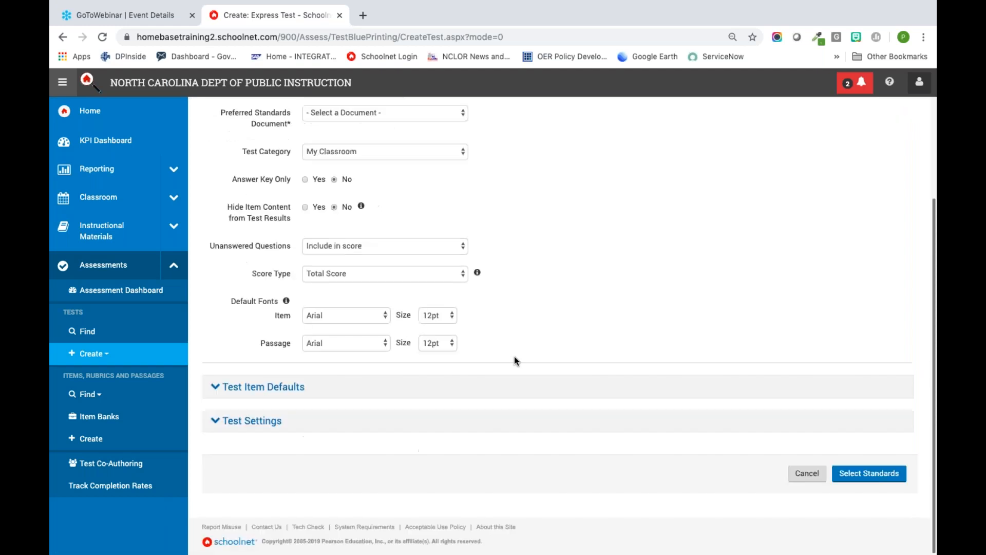
click(274, 421)
scroll(335, 411, down, 10)
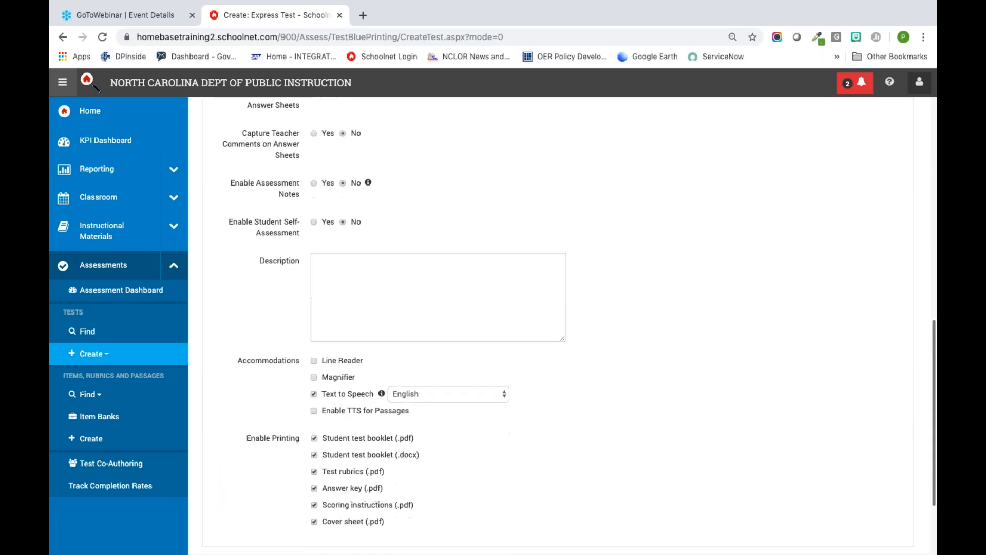
scroll(513, 309, up, 10)
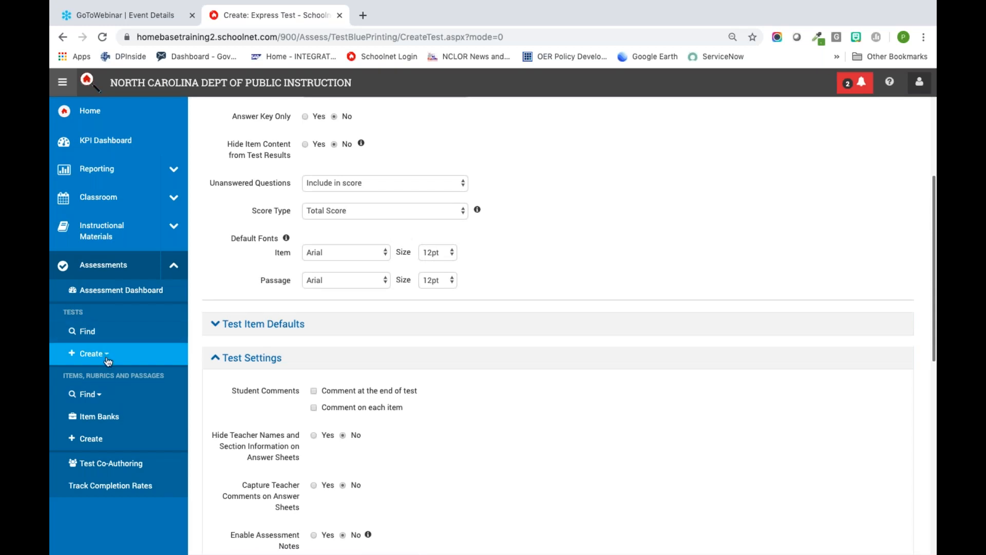
Step: Start a manual test and, in its co-authoring settings, choose to save it to the co-authored Science Folder
click(108, 354)
click(93, 404)
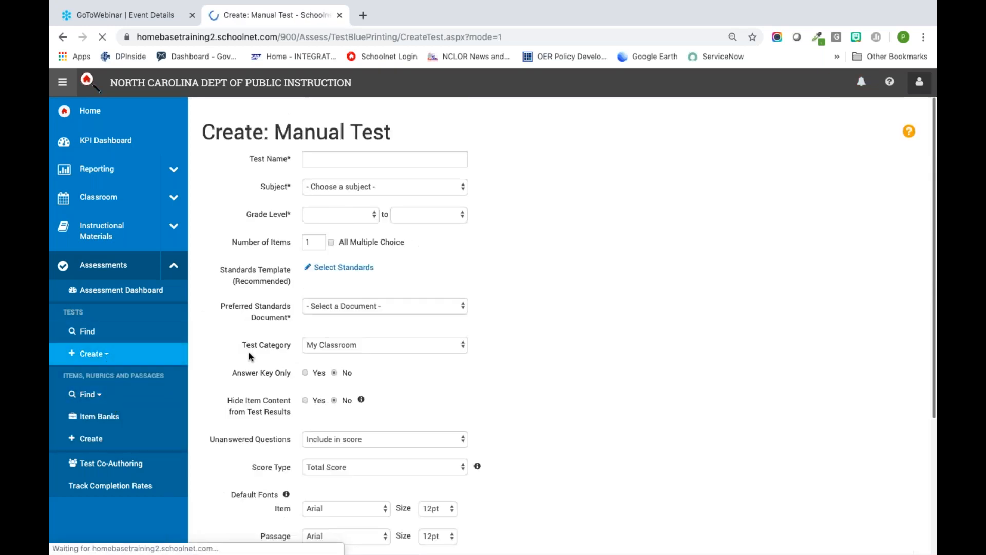
scroll(465, 393, down, 5)
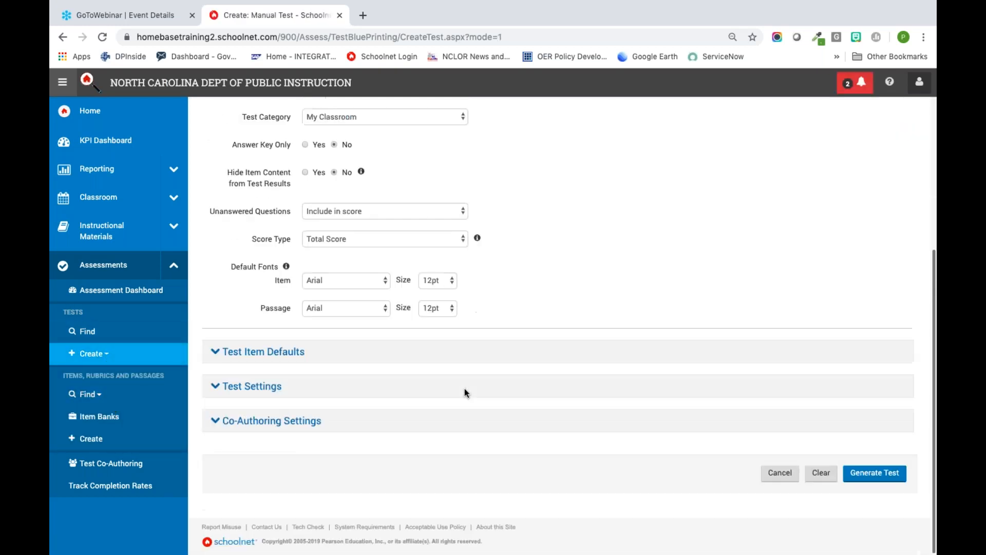
click(325, 420)
scroll(379, 434, down, 3)
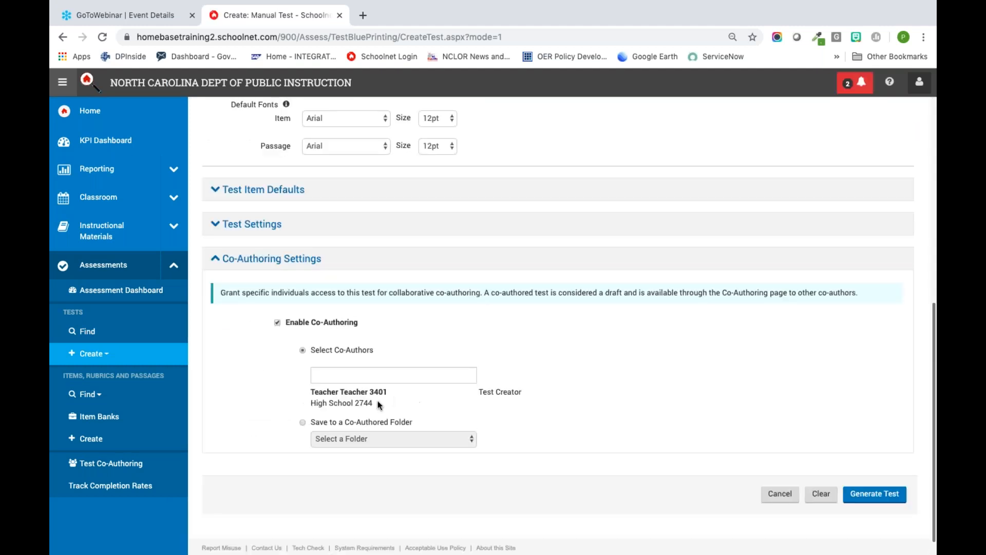
click(396, 422)
click(403, 439)
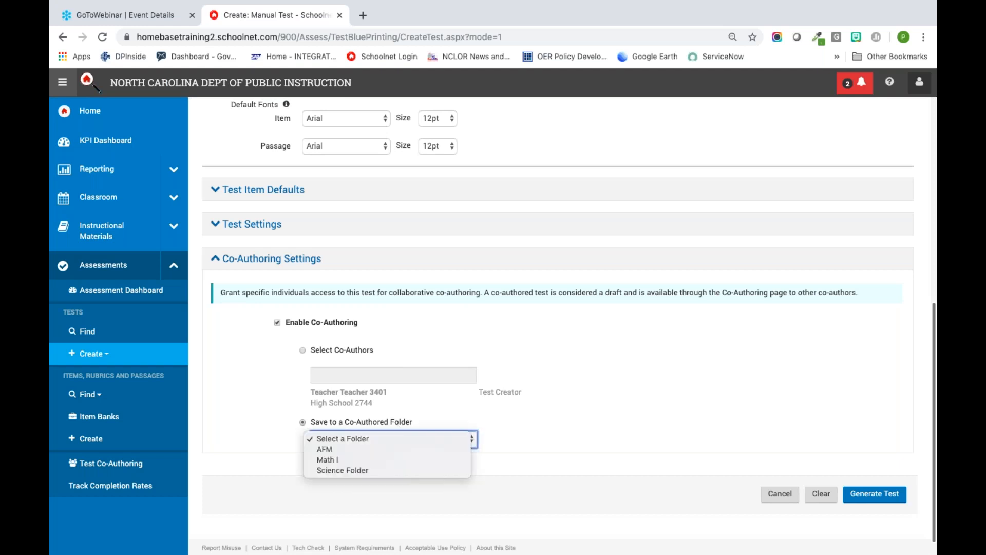
click(406, 470)
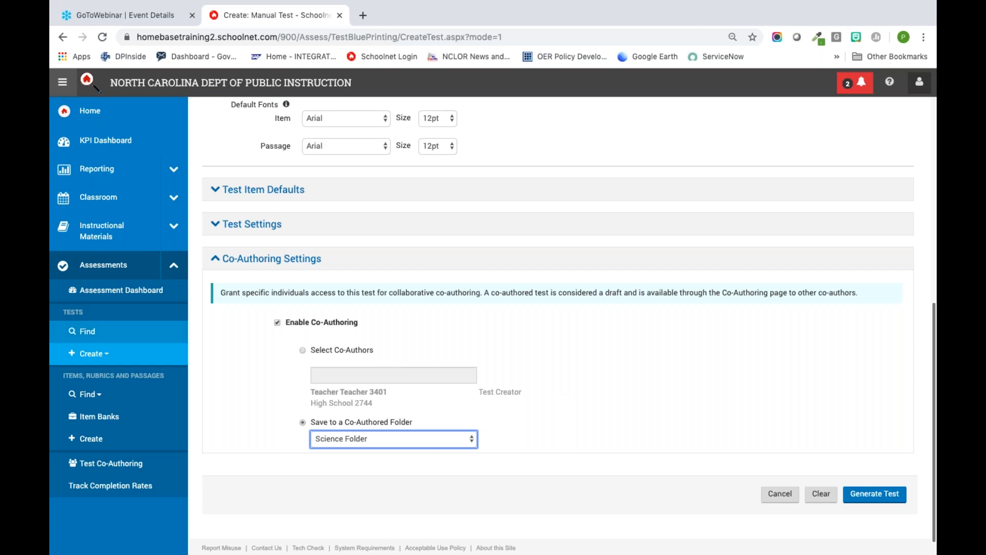
Step: Reopen Sample 4th math fractions from the recently viewed tests and start its student preview in TestNav
click(107, 297)
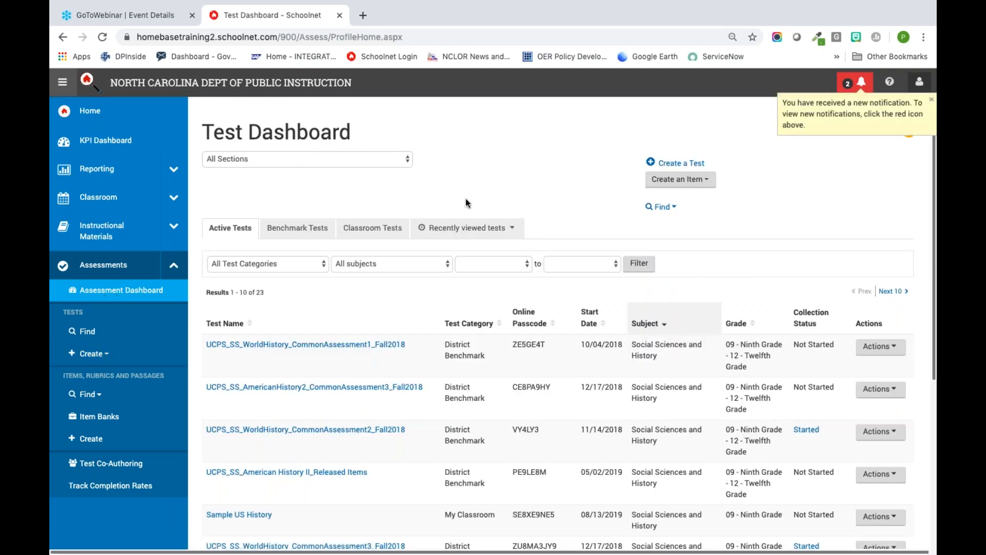
click(482, 229)
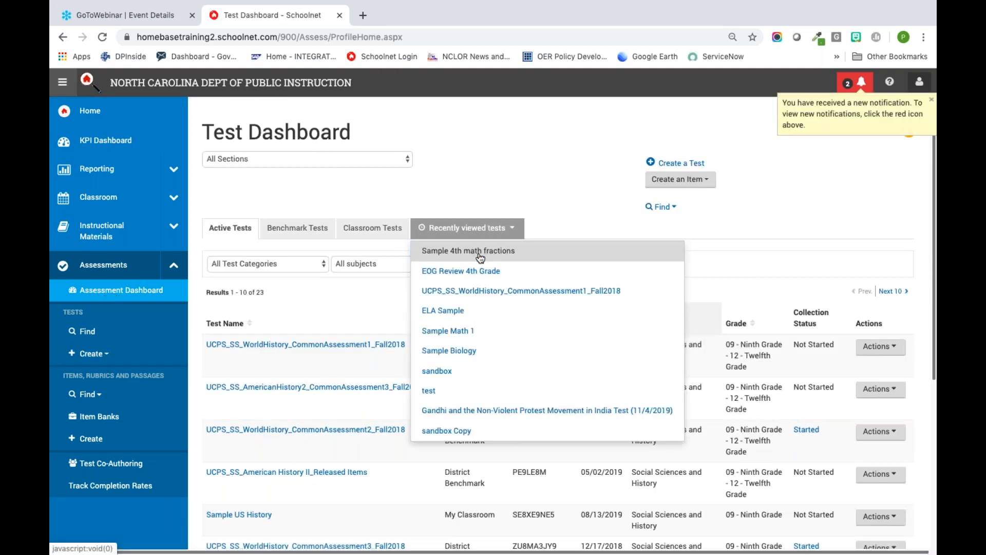
click(482, 251)
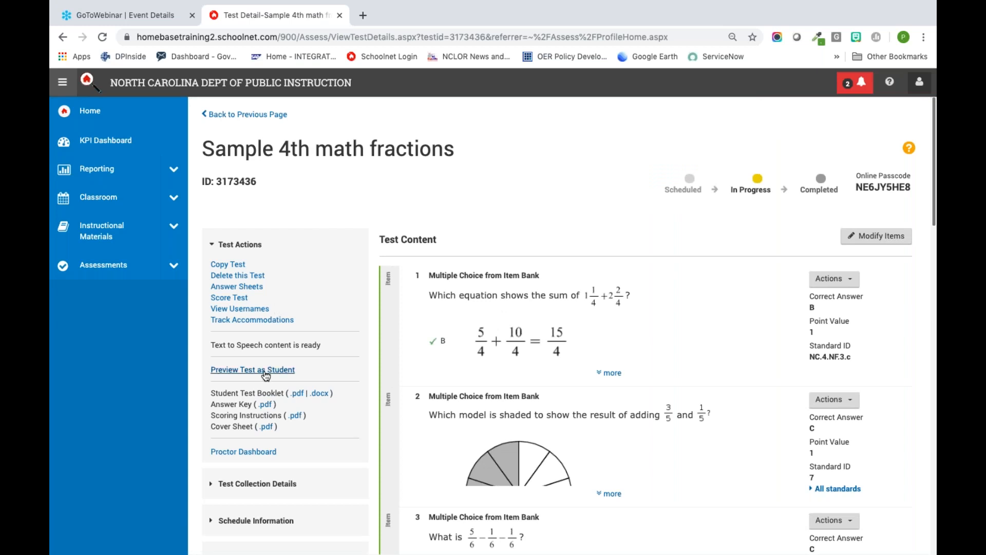
click(266, 370)
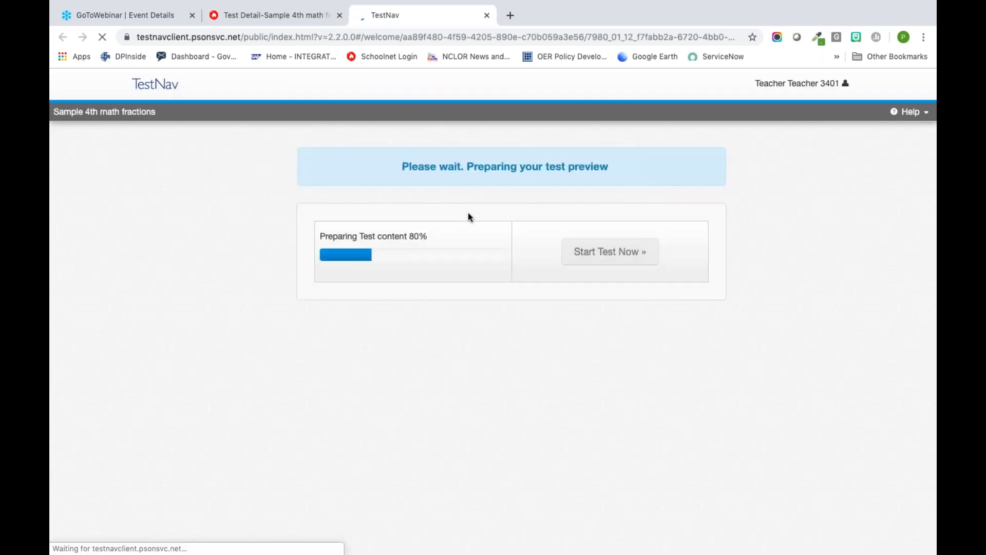
click(606, 256)
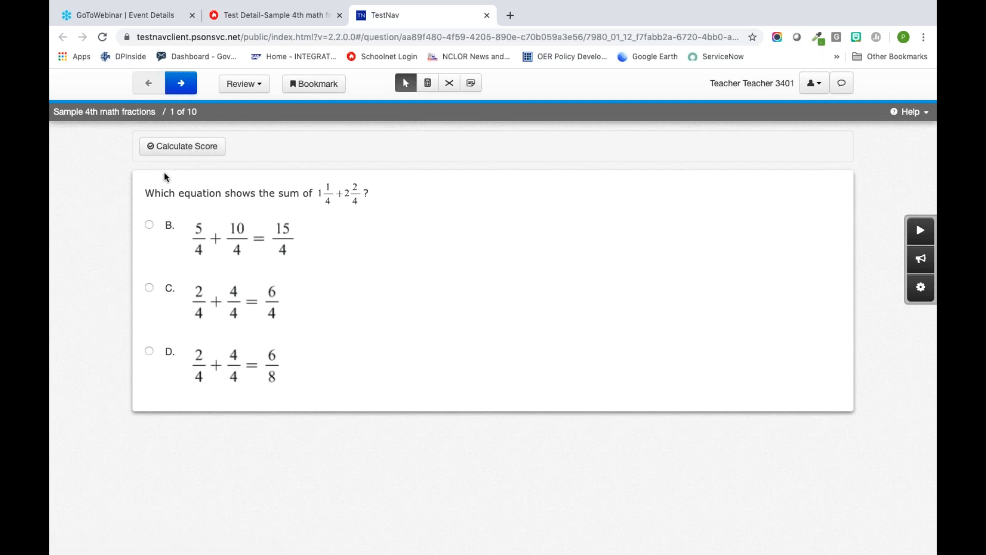
Step: Answer item 1 with choice B and calculate its score
click(148, 225)
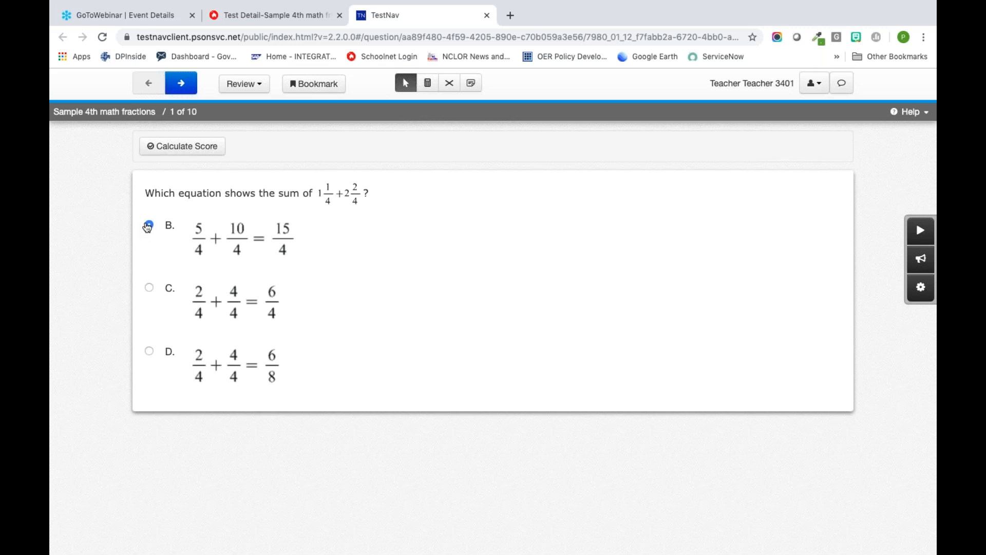
click(185, 147)
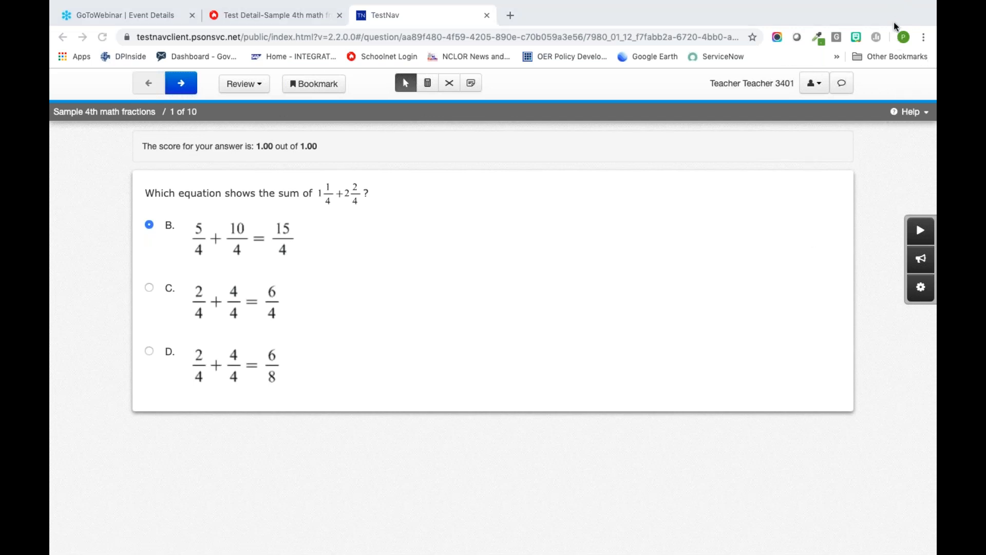
Step: Try out the text-to-speech playback on item 1, stop it, and check the four function calculator
click(920, 233)
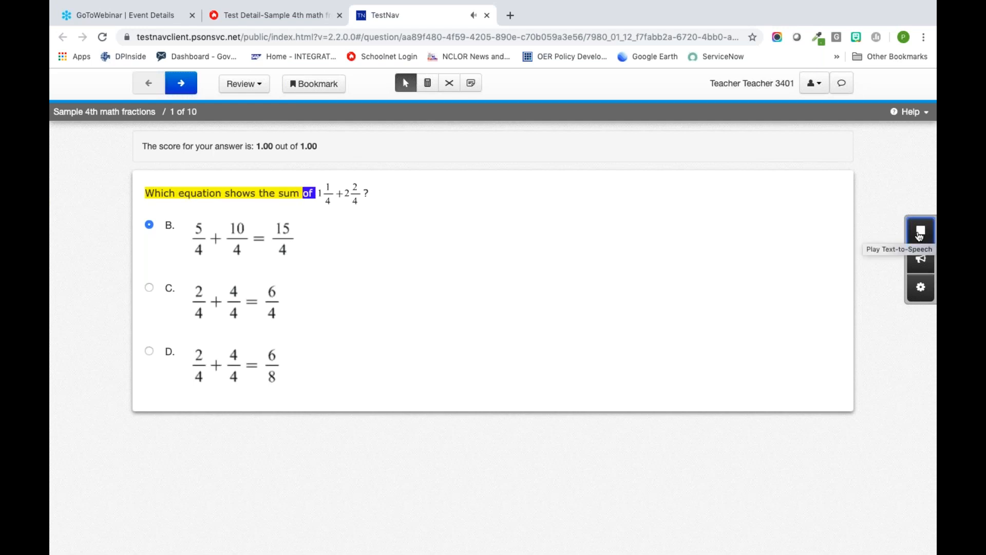
click(919, 235)
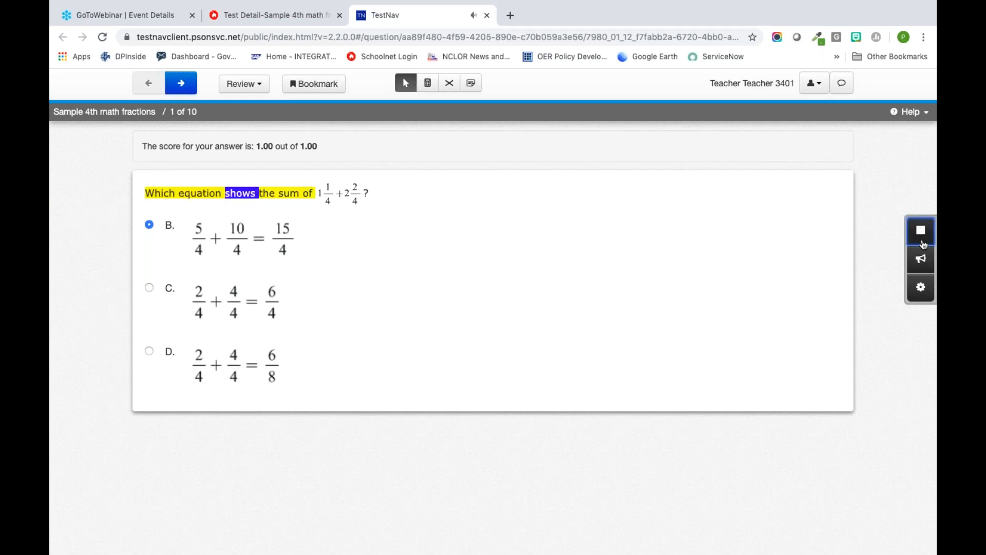
click(921, 239)
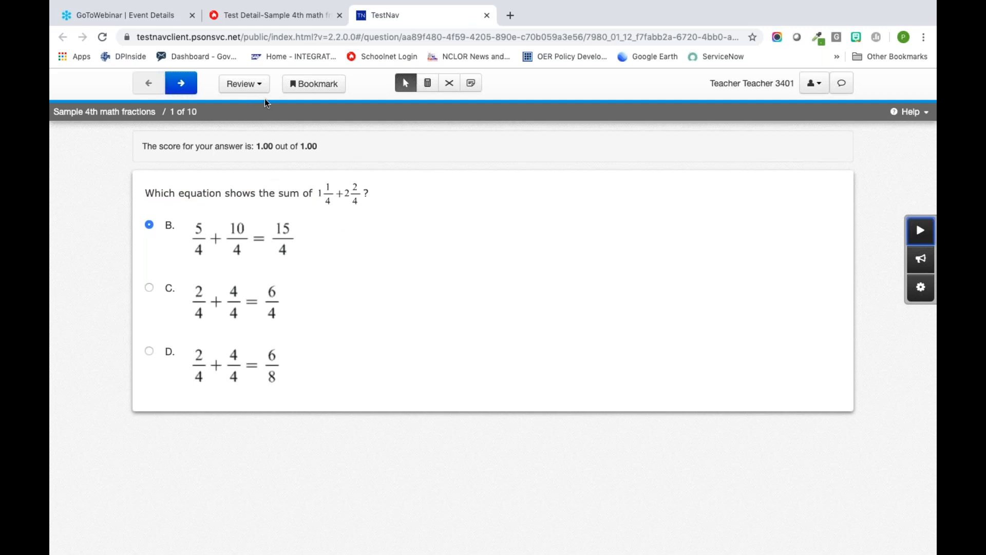
click(430, 86)
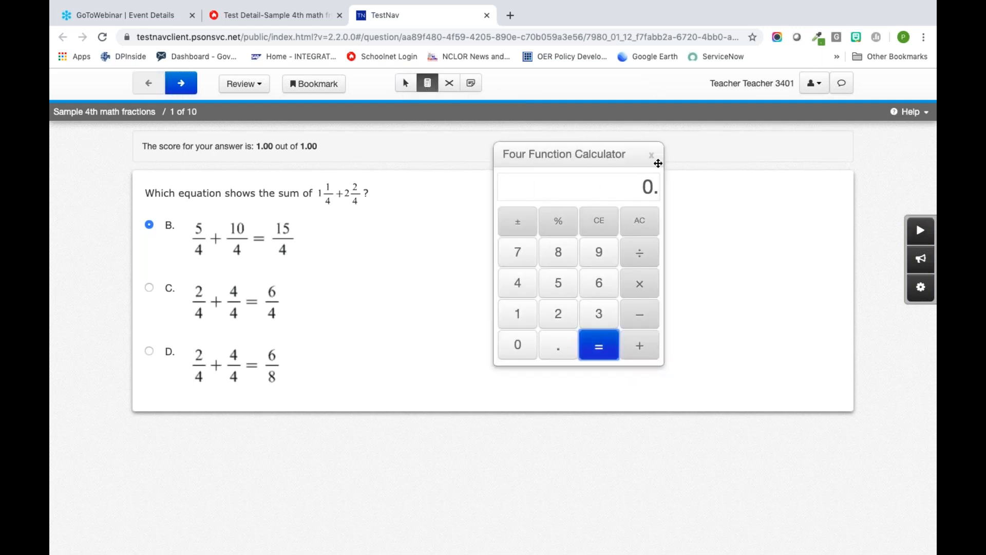
click(650, 155)
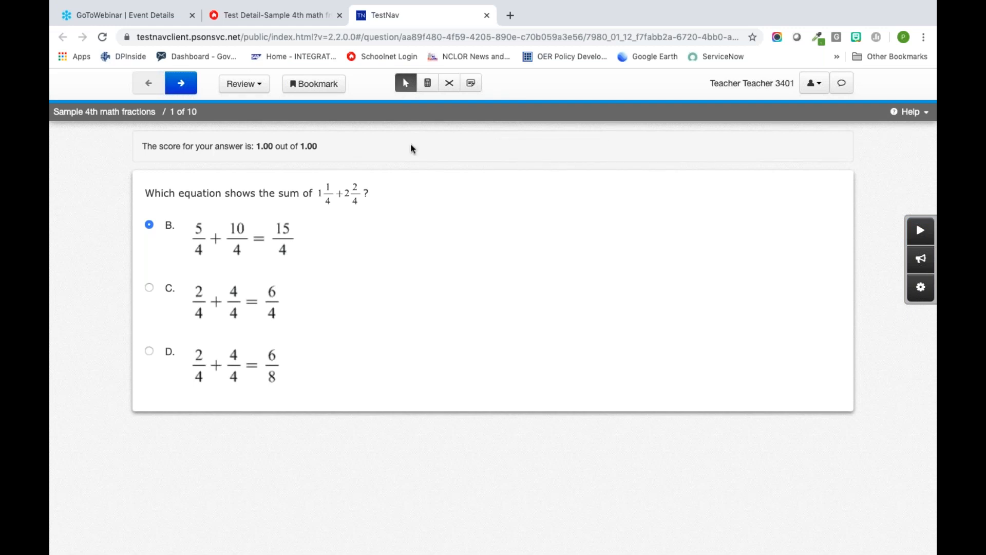
Step: Cross out answer choices C and D on item 1 with the answer eliminator
click(455, 87)
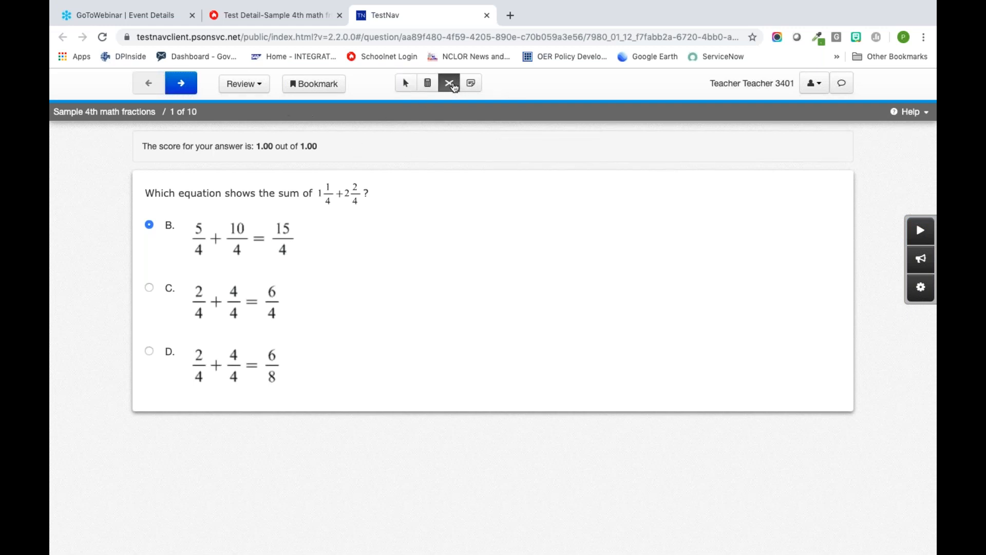
click(228, 306)
click(226, 375)
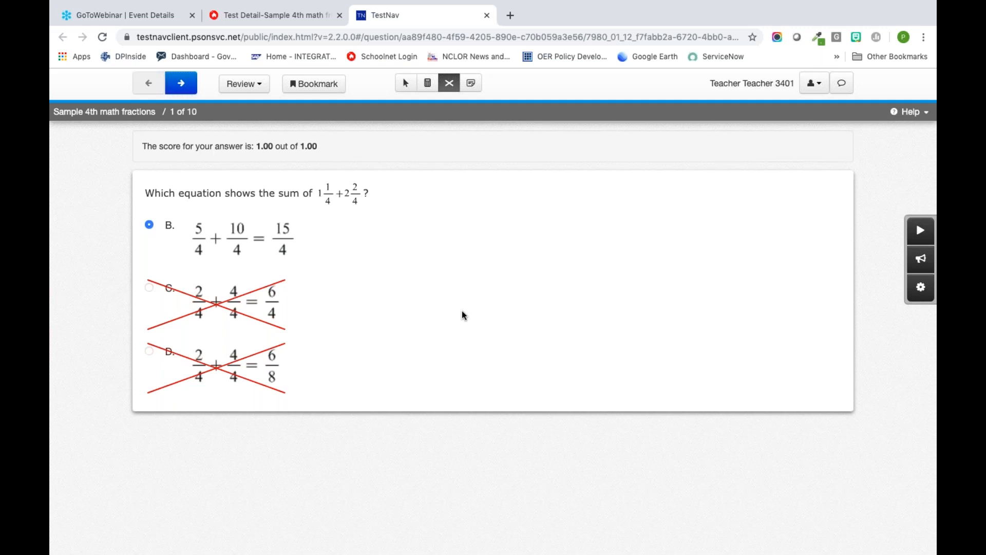
Step: Enter the student comment "I guessed." for item 1
click(845, 88)
click(409, 185)
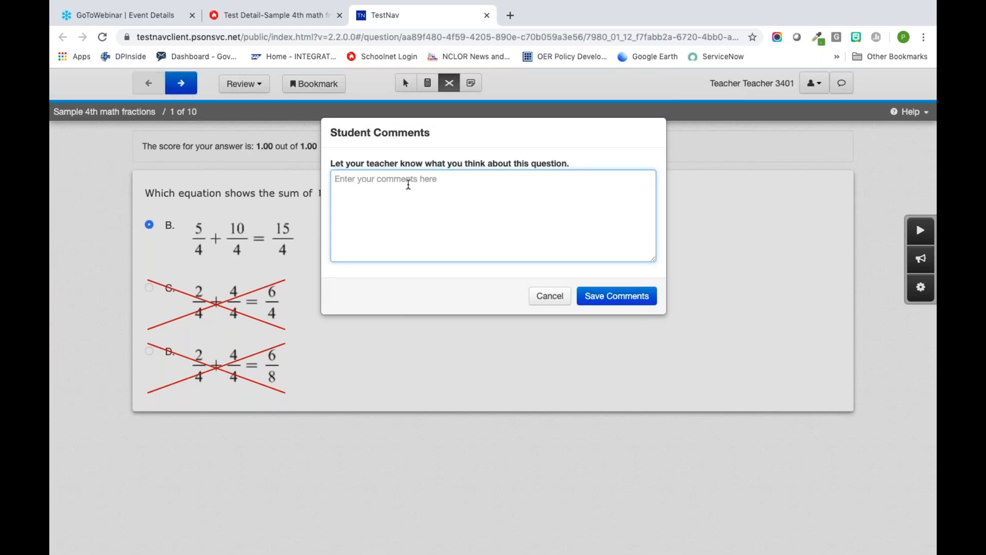
text(I guee)
text(sed.)
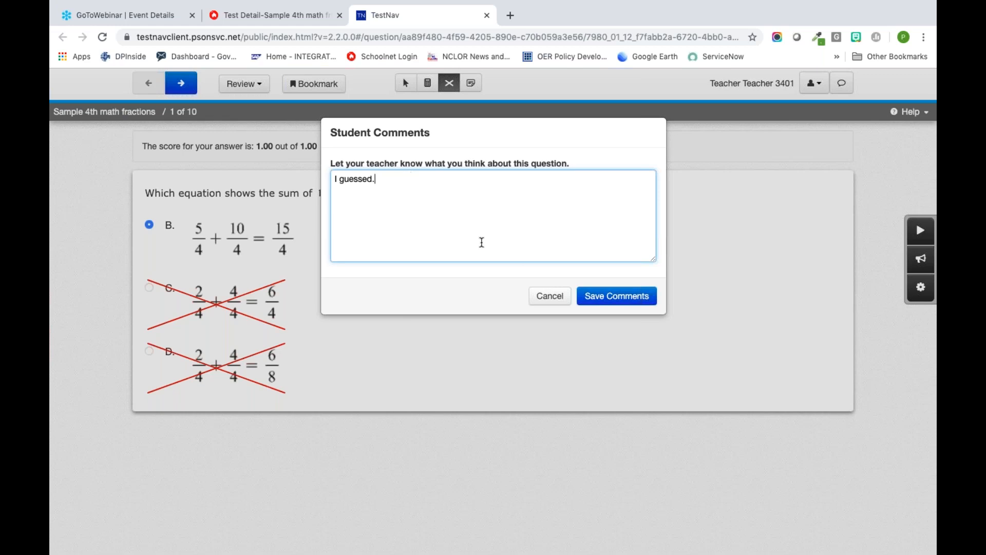
Step: Save the student comment on item 1 and answer item 2 with choice A
click(617, 299)
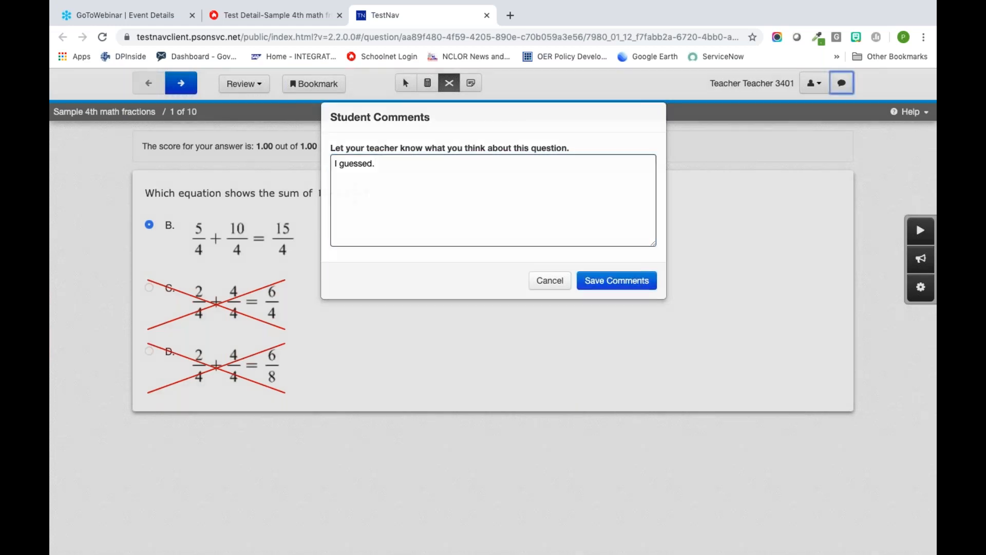
click(182, 84)
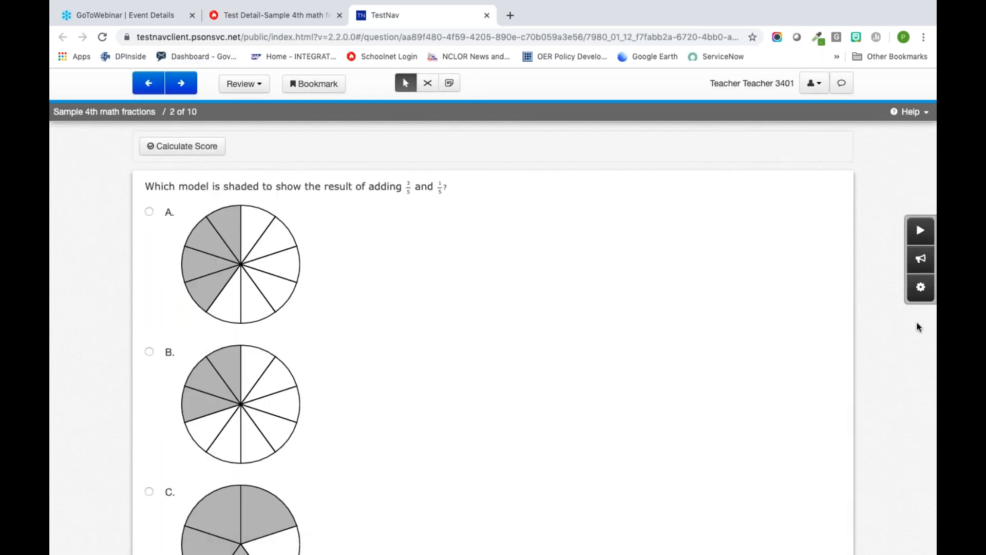
click(150, 211)
Step: Try the bookmark option on item 2 and check the review list of answered, unanswered and bookmarked questions
click(254, 86)
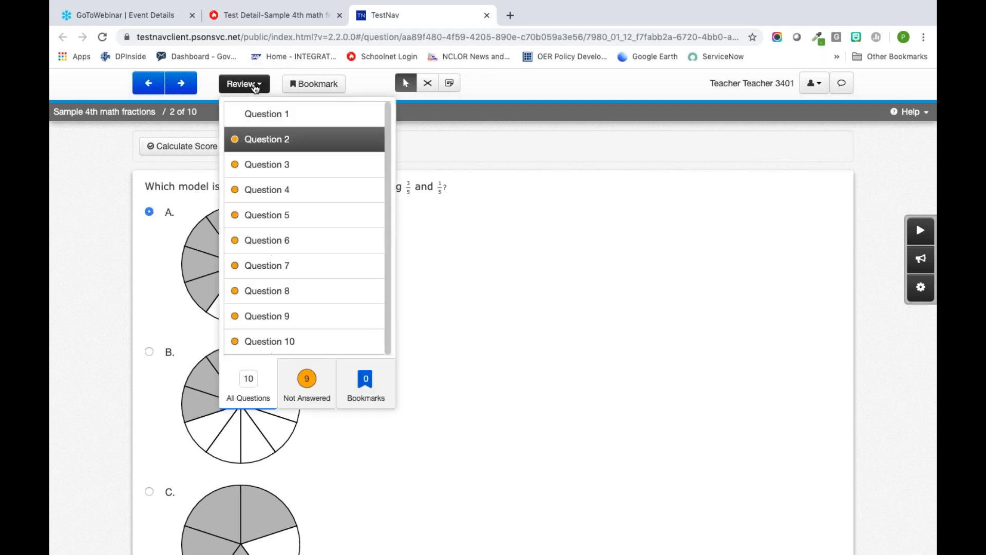
click(308, 87)
click(308, 89)
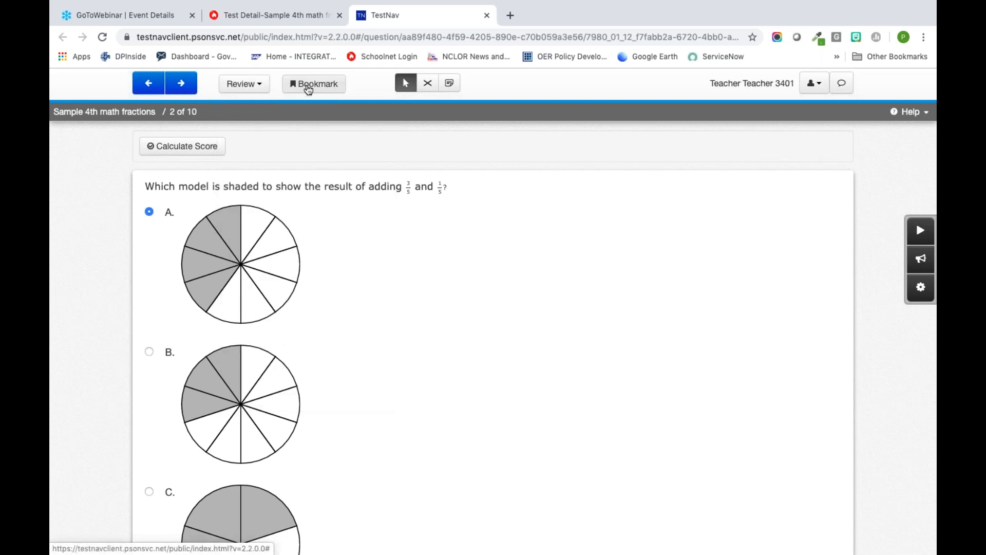
click(245, 84)
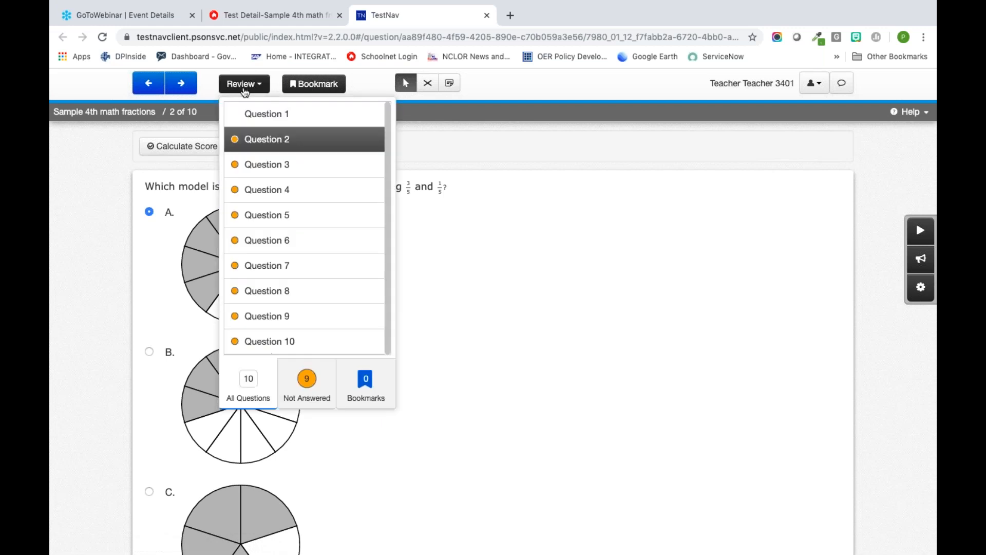
click(481, 232)
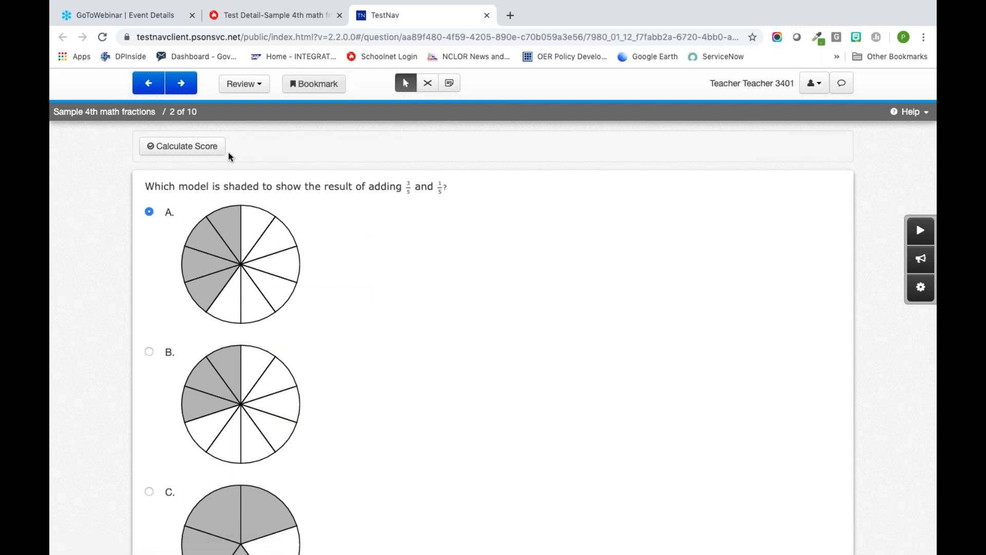
Step: Page forward through the test questions to item 9 and close the student preview
double_click(188, 89)
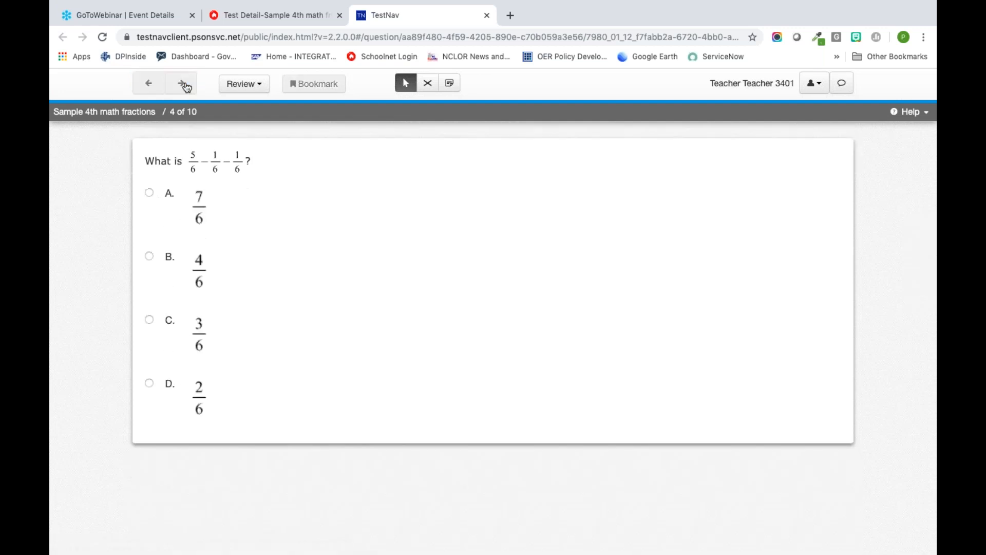
click(186, 87)
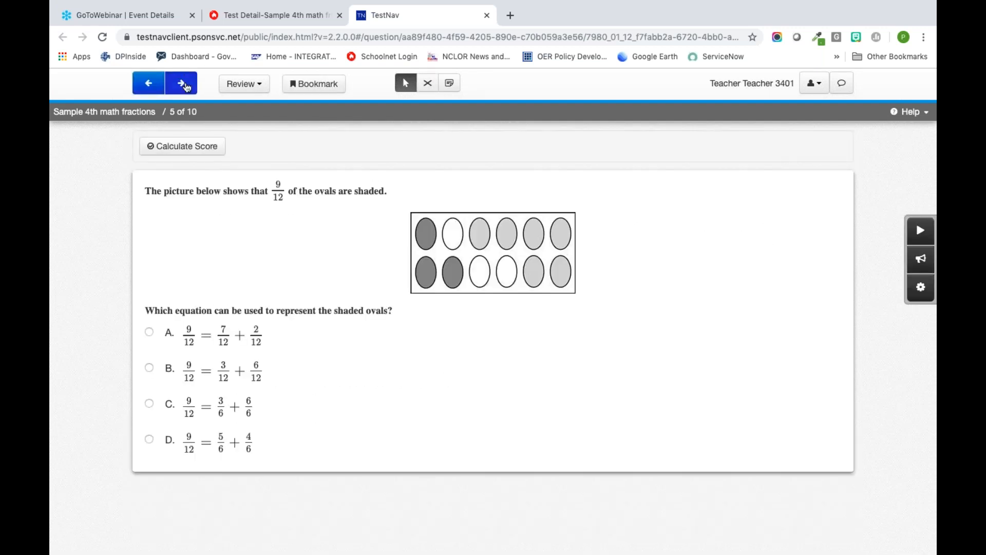
click(186, 88)
click(186, 87)
click(186, 87)
click(186, 87)
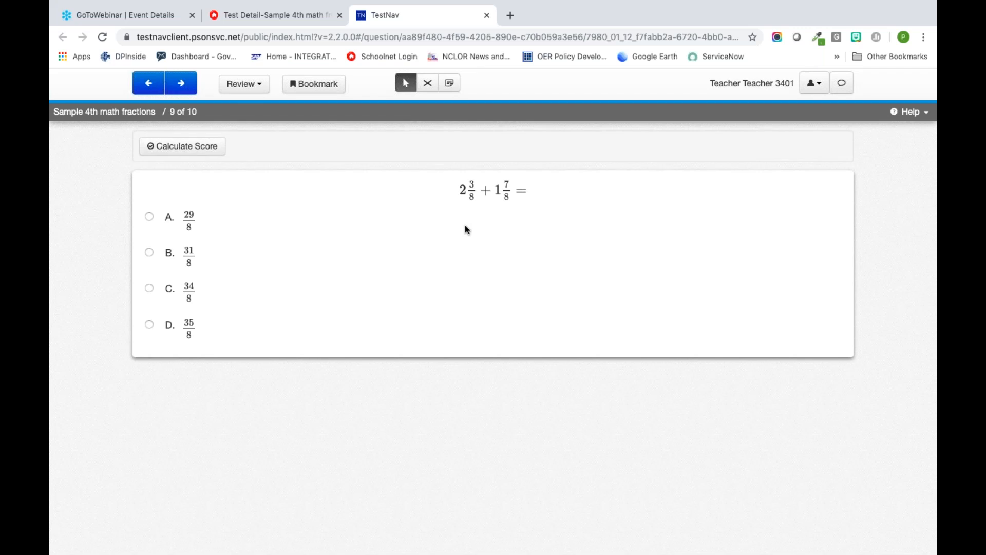
click(487, 15)
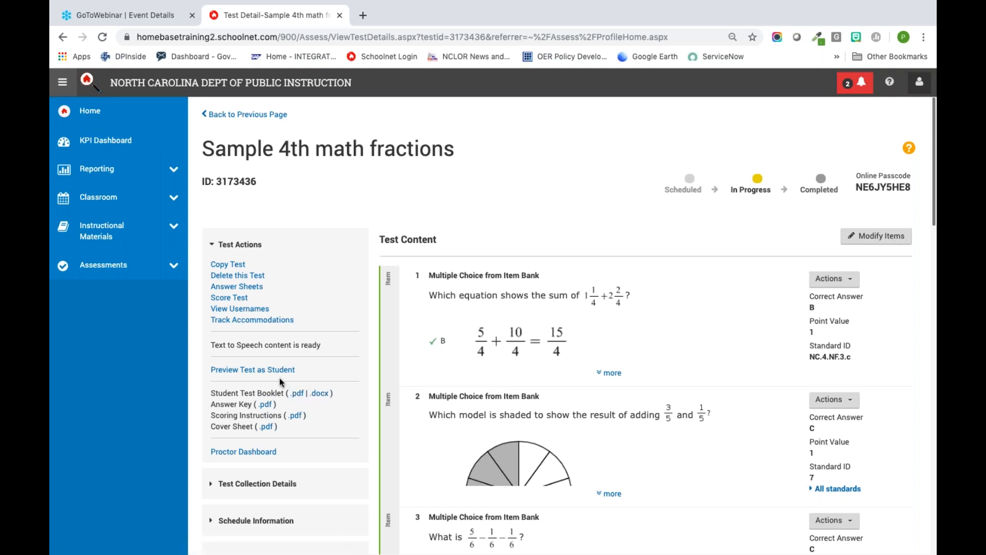
Step: Examine the Track Accommodations list for Sample 4th math fractions and return to the test details
click(259, 321)
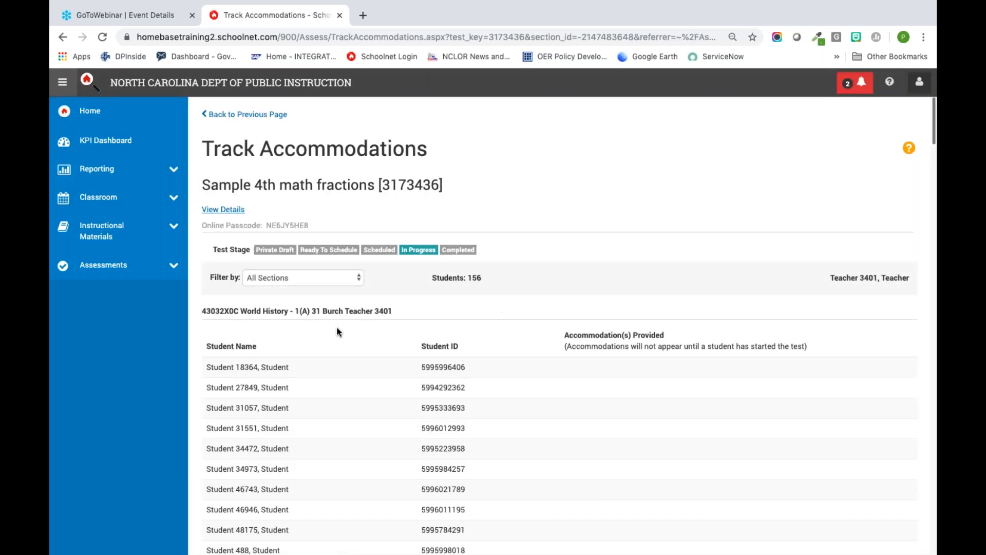
scroll(345, 341, down, 1)
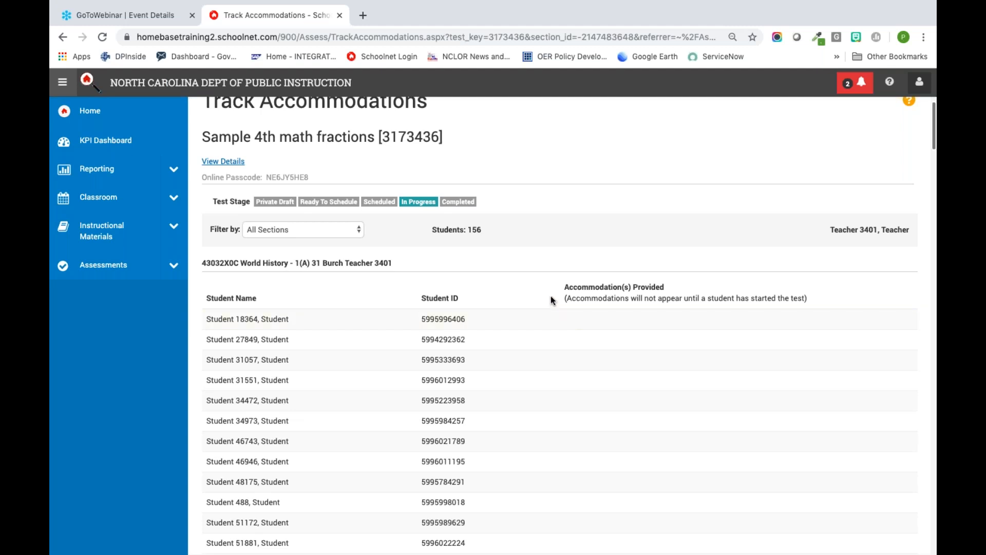
scroll(550, 300, down, 2)
scroll(550, 299, up, 4)
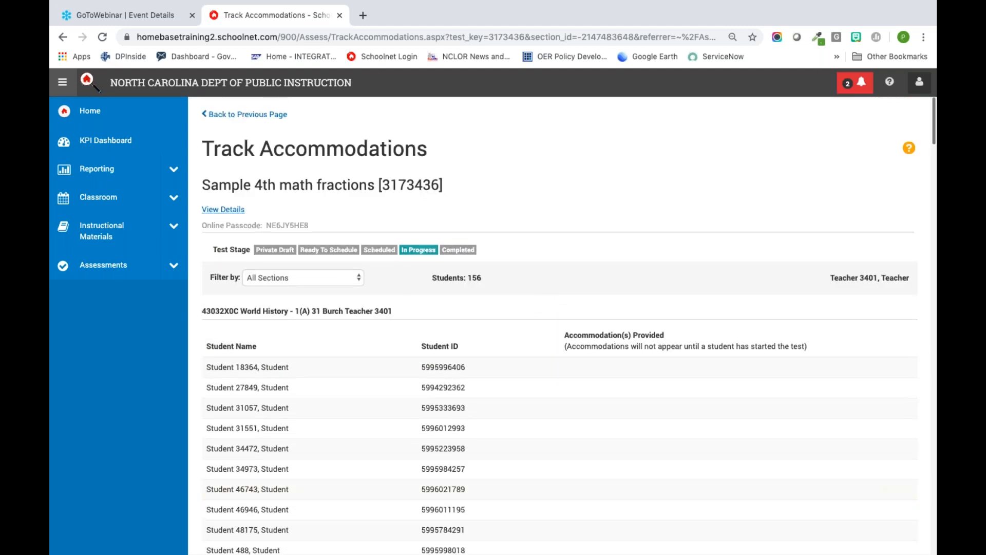
click(227, 116)
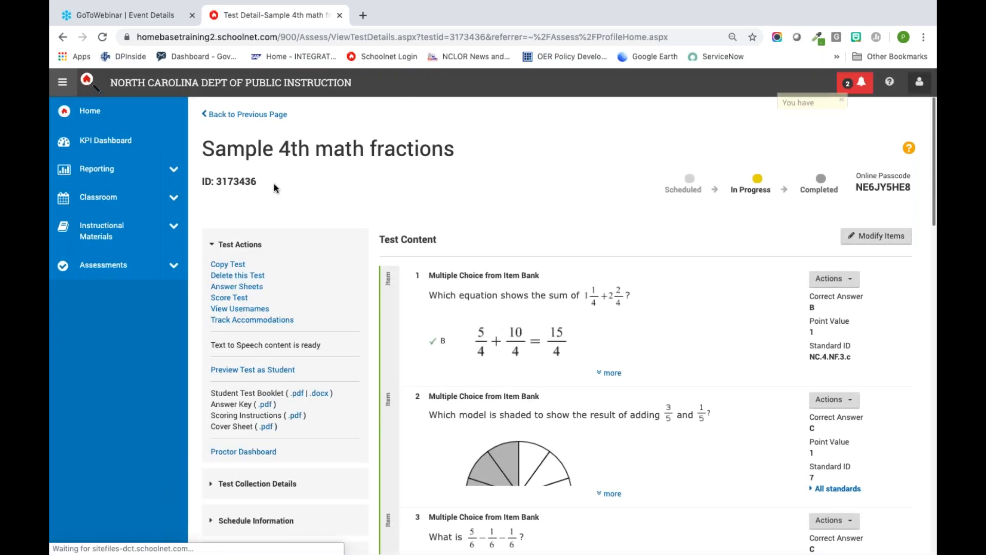
Step: Open the test's Proctor Dashboard and examine the student roster, completion counts, test progress and results columns
click(251, 454)
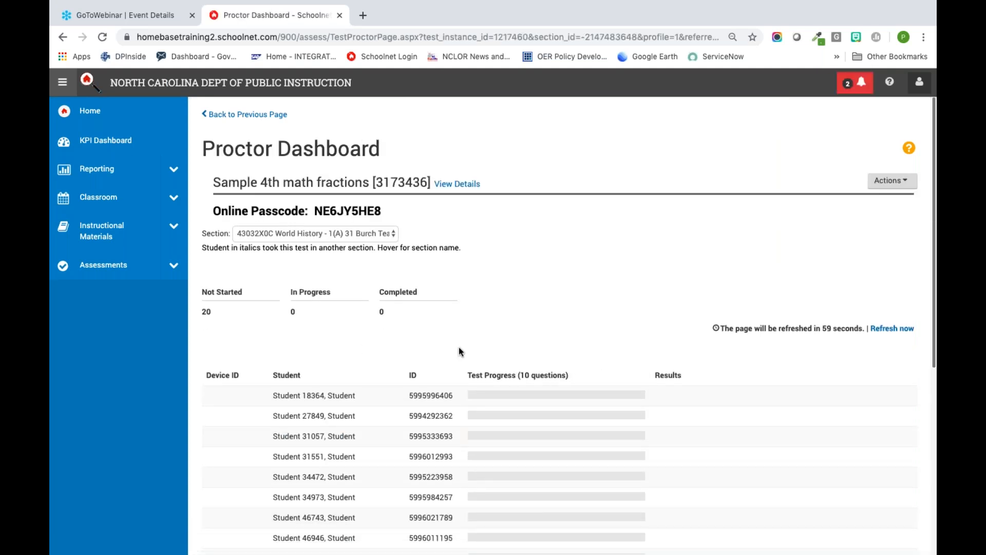
scroll(458, 347, down, 5)
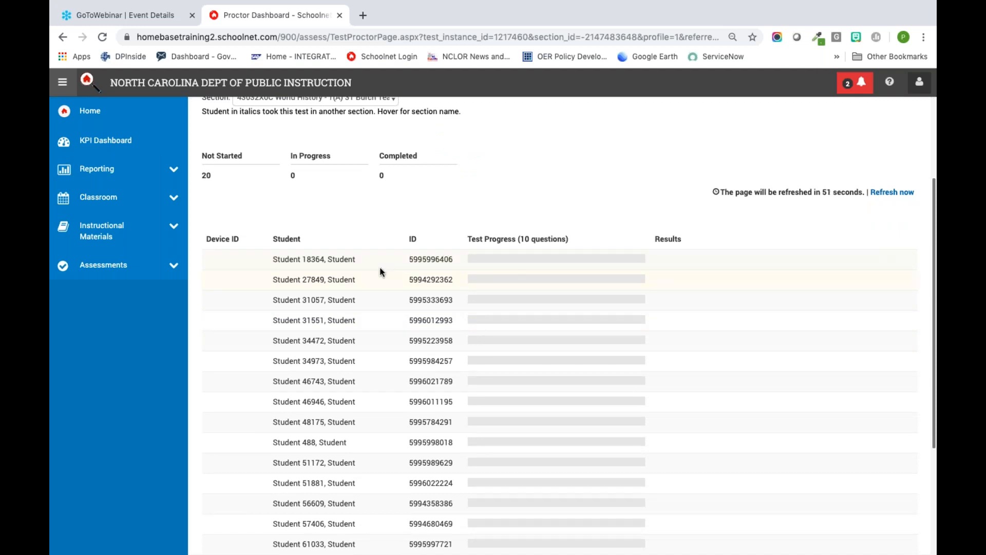
scroll(385, 333, down, 5)
scroll(365, 227, up, 6)
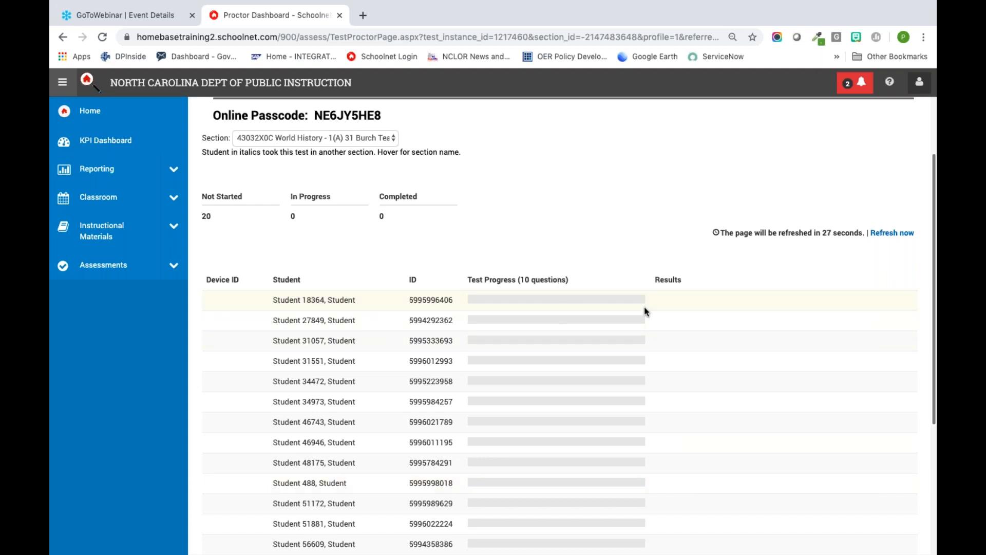
scroll(617, 254, down, 4)
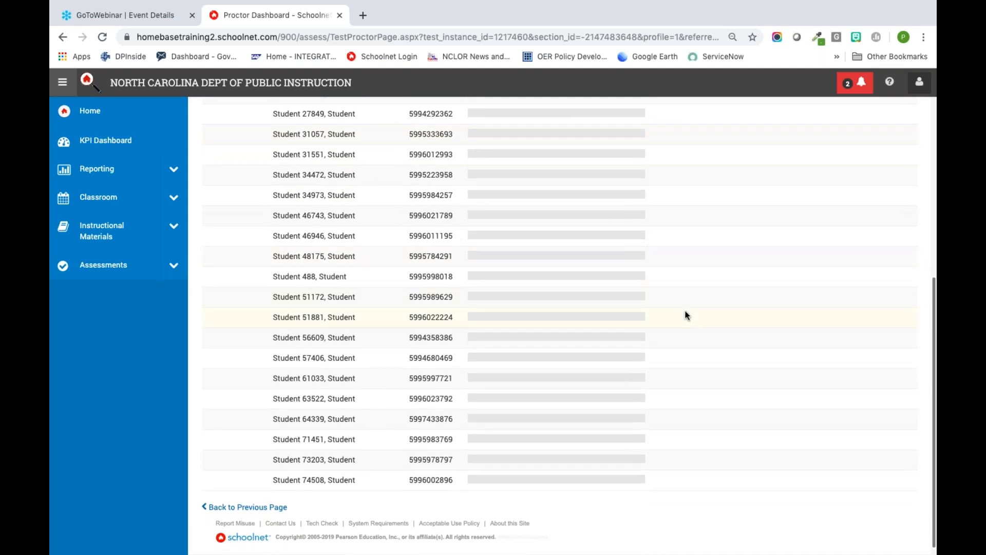
scroll(687, 316, up, 4)
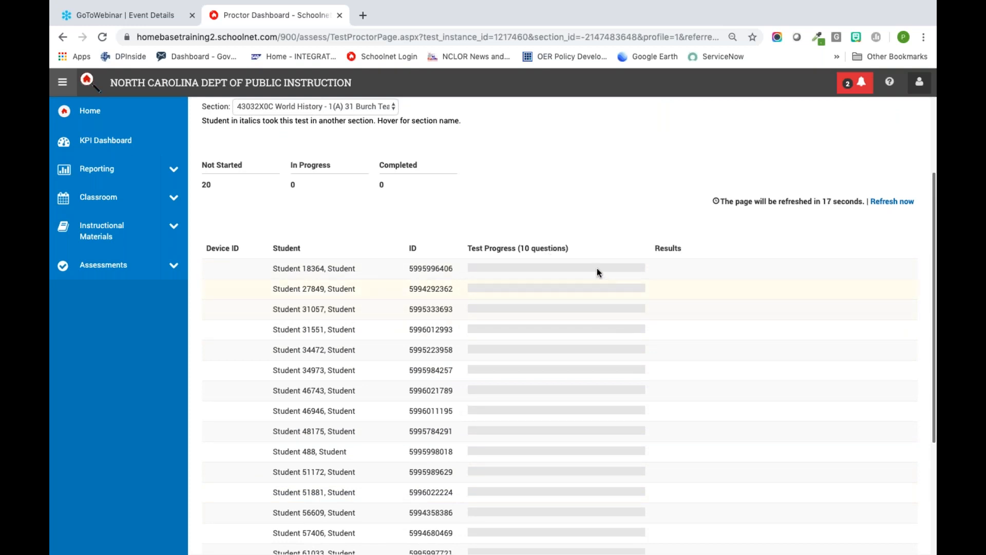
scroll(561, 232, down, 1)
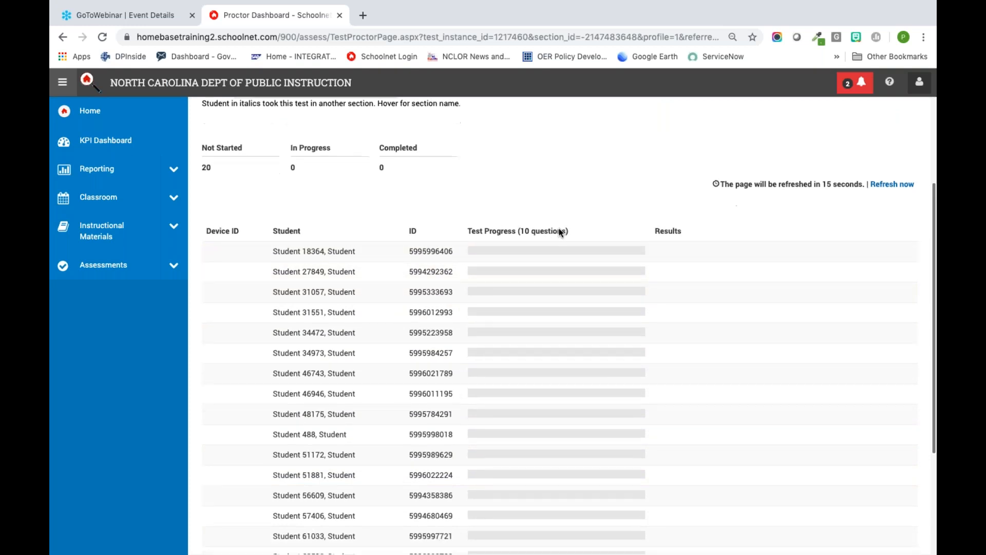
scroll(561, 233, down, 3)
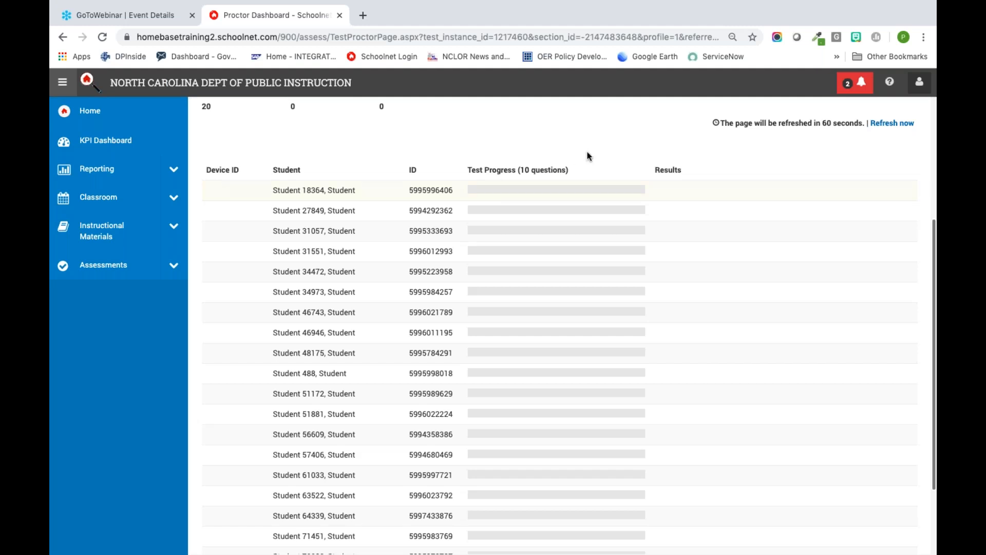
scroll(506, 200, up, 4)
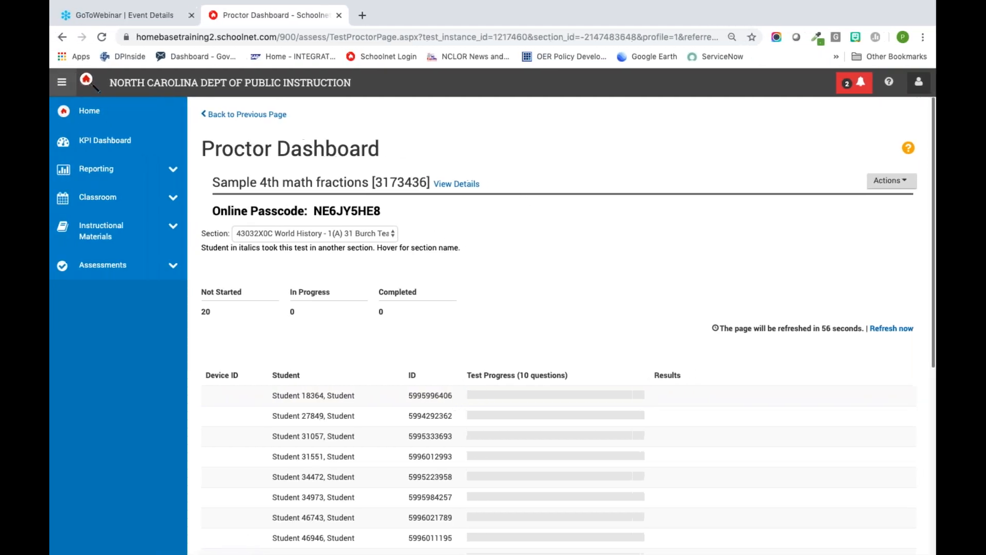
Step: Switch to the Canva presentation, present it full screen from the "After" slide and advance to the closing thank-you slide
key(ctrl+Left)
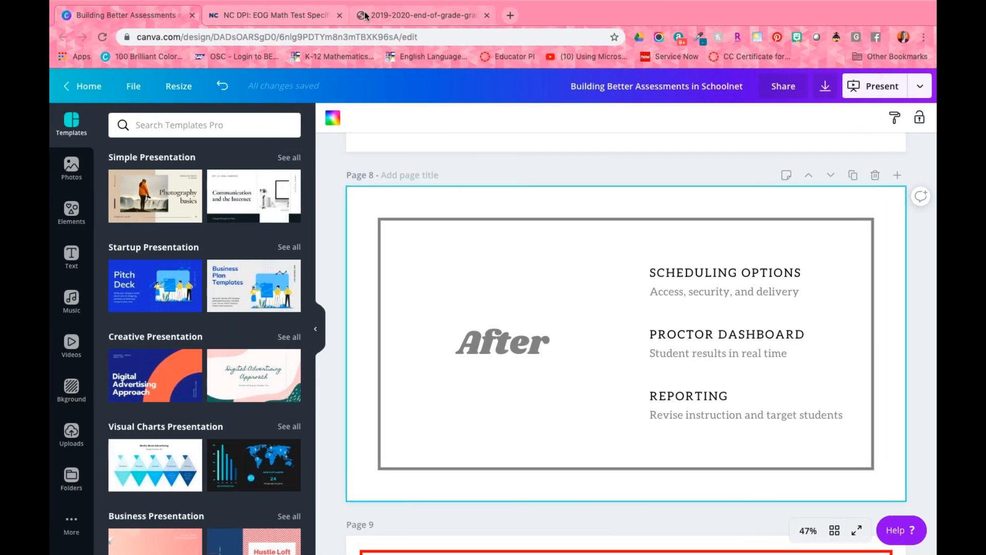
click(870, 88)
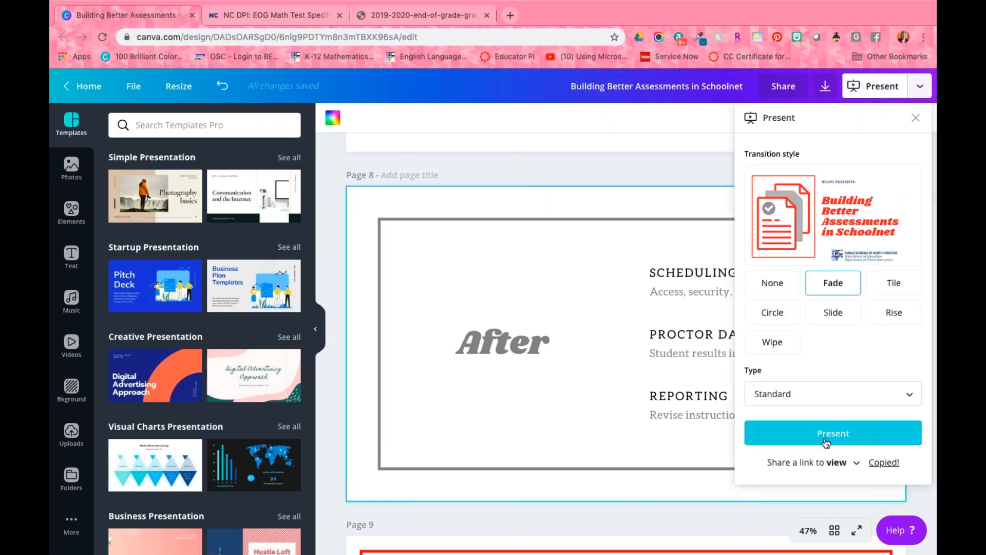
click(832, 432)
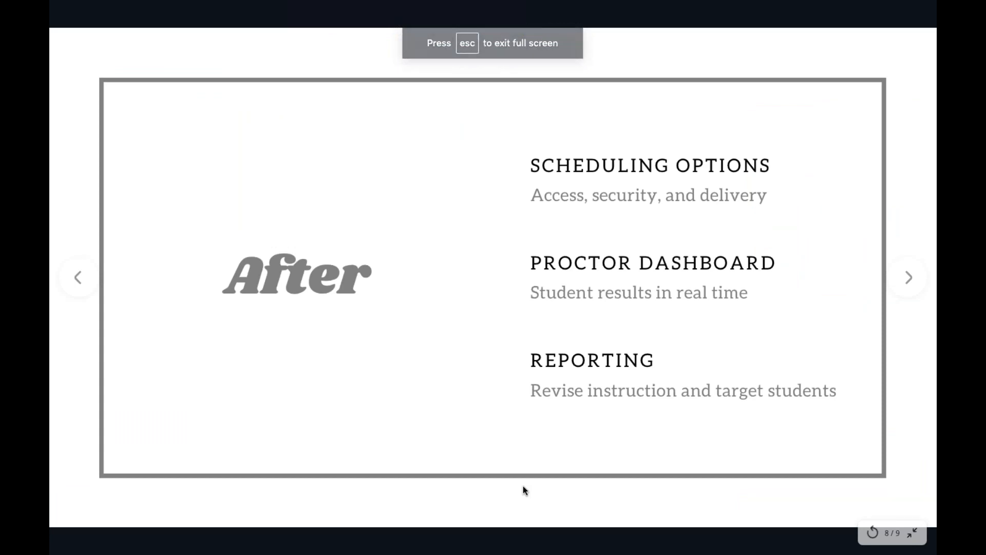
key(Right)
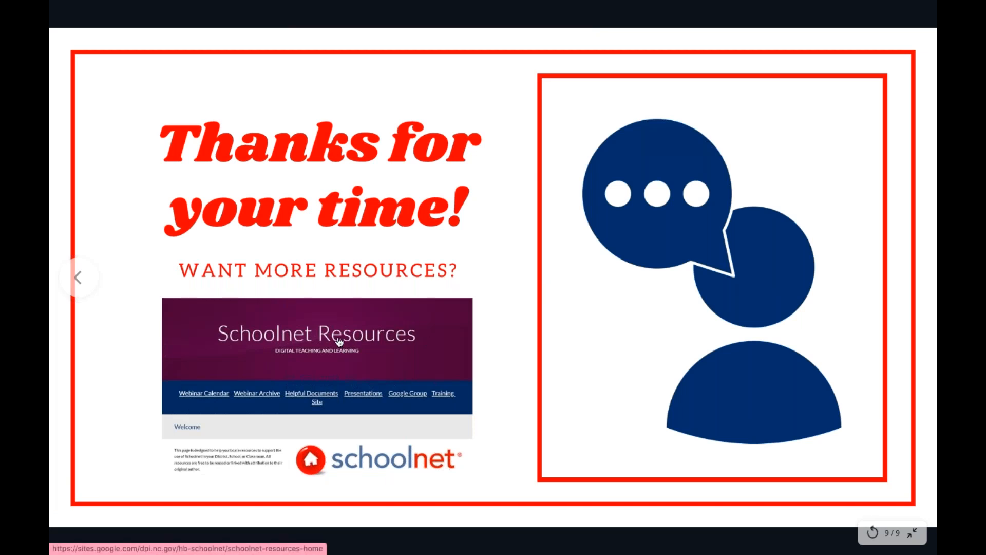
Step: Open the linked Schoolnet Resources site from the closing slide and look through the recordings in its Webinar Archive
click(274, 352)
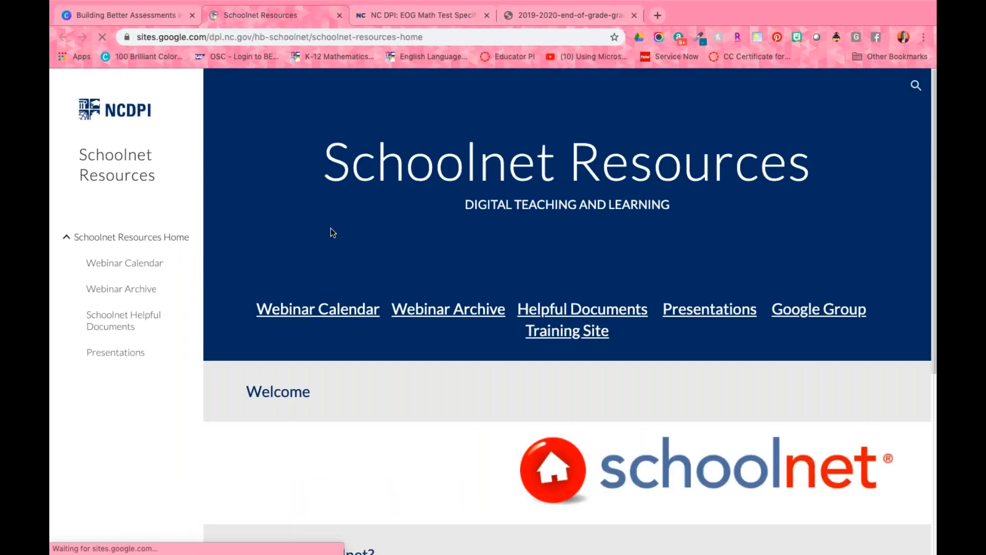
click(458, 322)
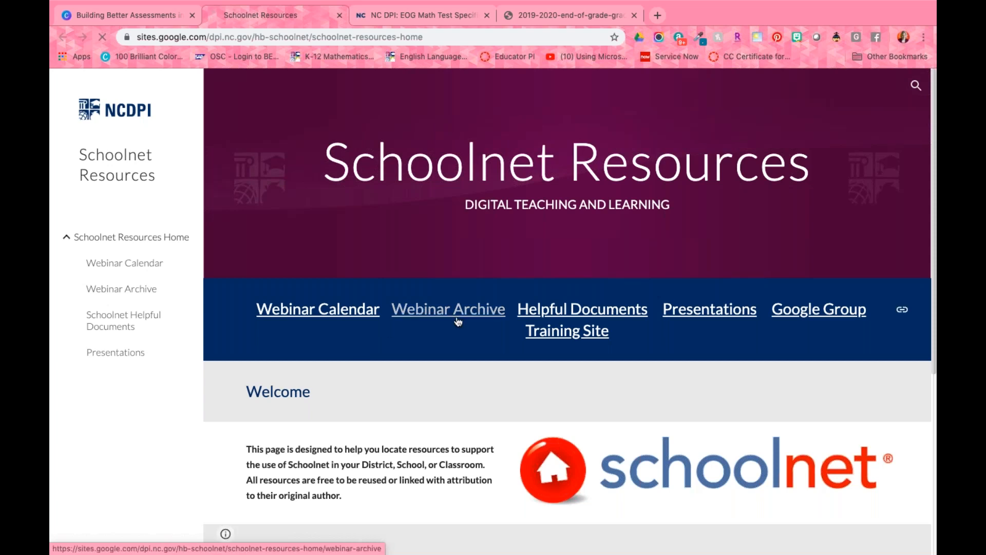
click(458, 322)
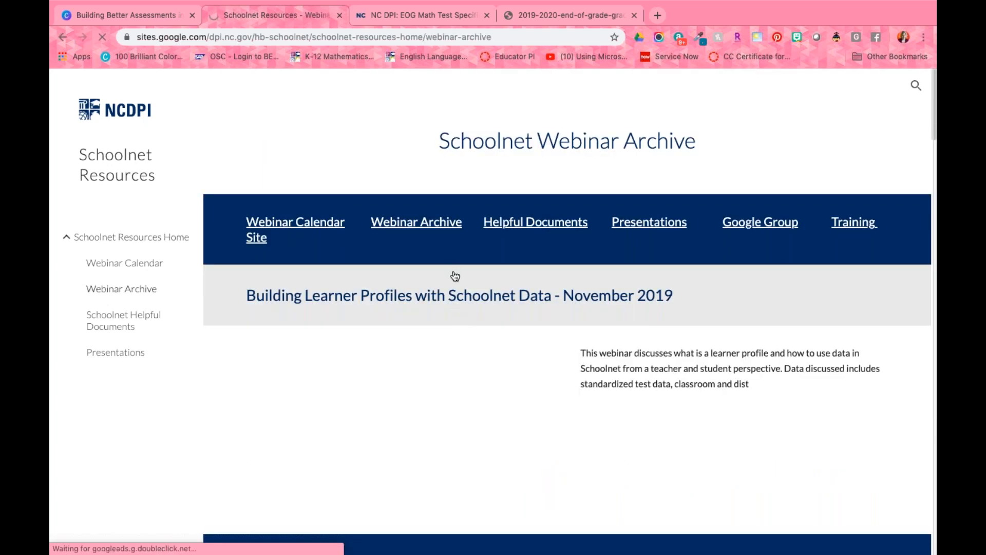
scroll(631, 436, down, 1)
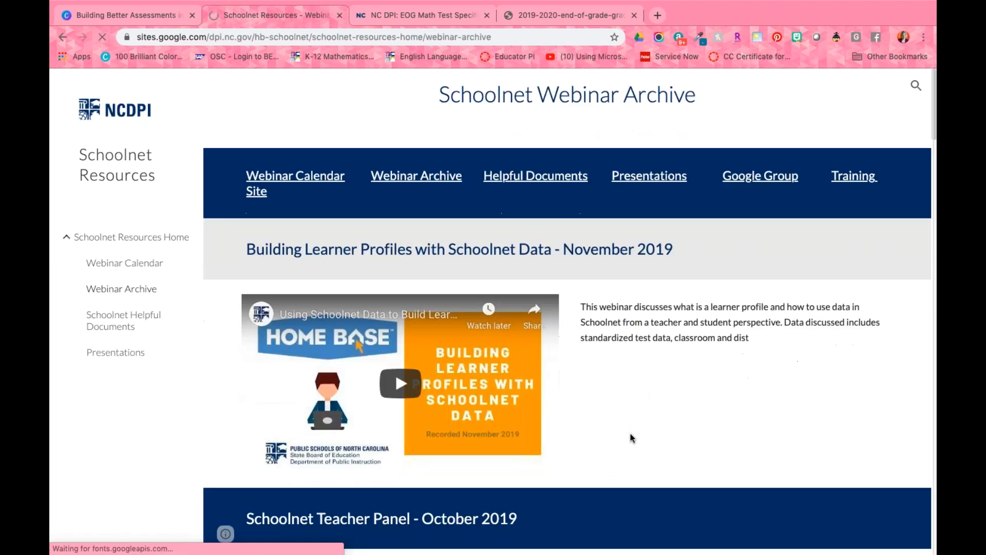
scroll(630, 436, down, 13)
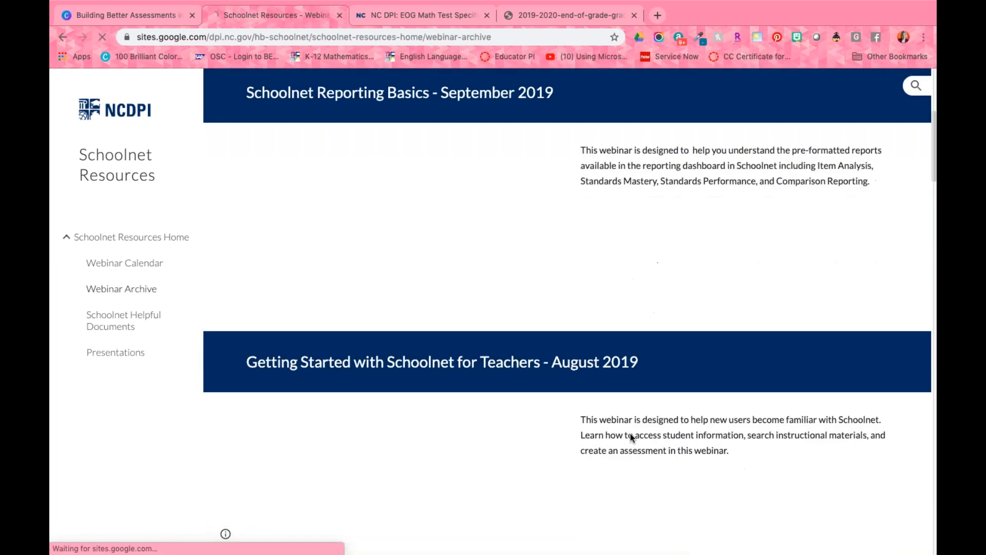
scroll(630, 433, down, 9)
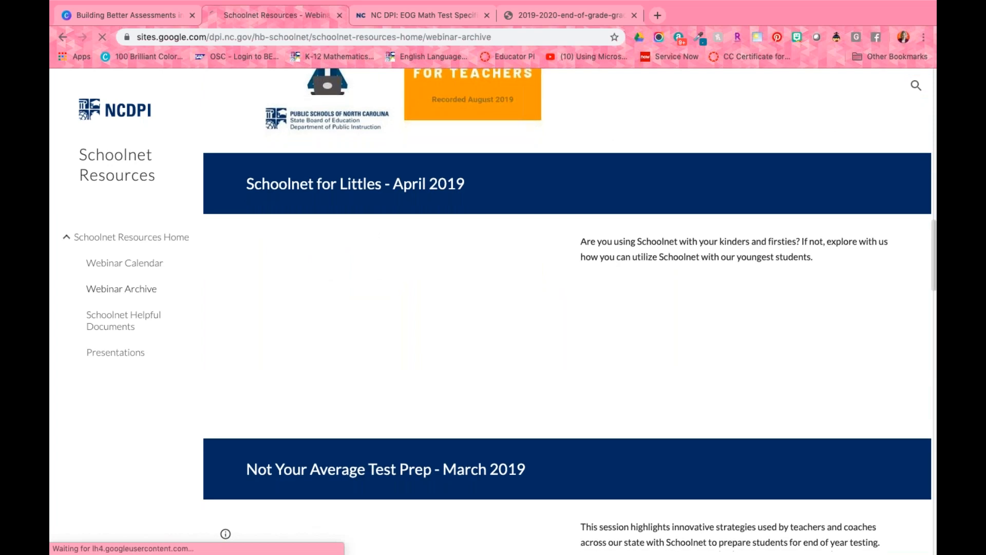
scroll(630, 433, down, 6)
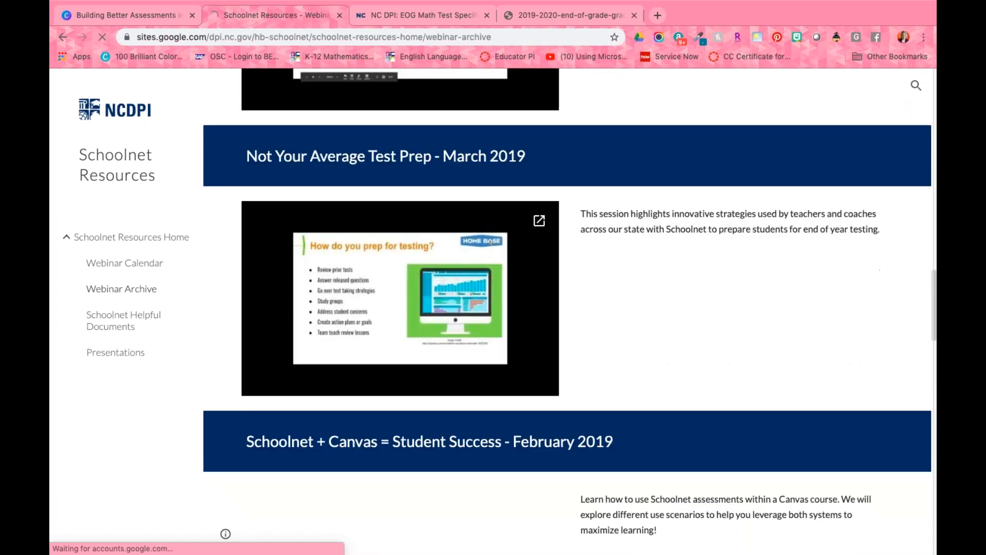
scroll(623, 334, down, 5)
scroll(606, 271, down, 2)
scroll(606, 271, up, 14)
scroll(606, 271, up, 20)
Step: View the Helpful Documents page and the Webinar Calendar of the Schoolnet Resources site
click(551, 222)
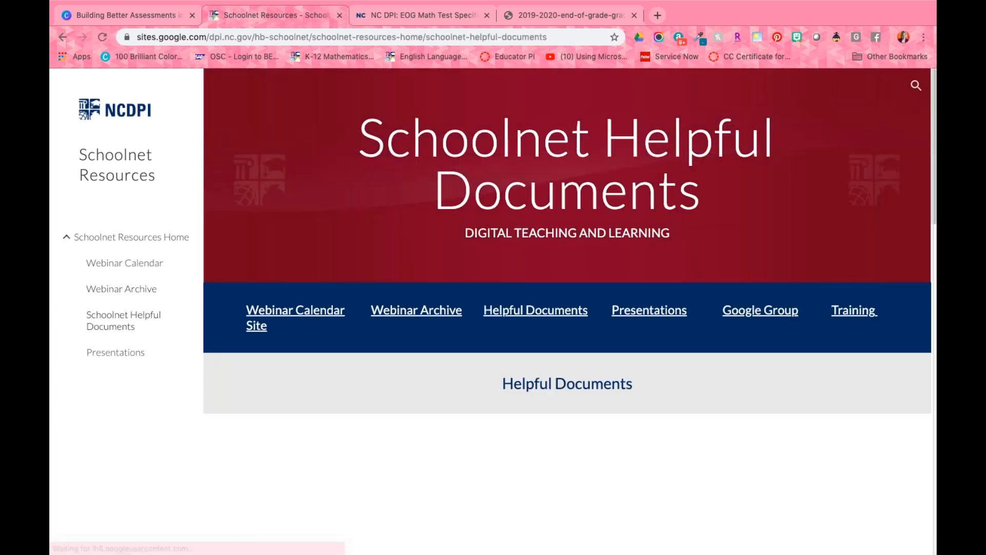
click(307, 316)
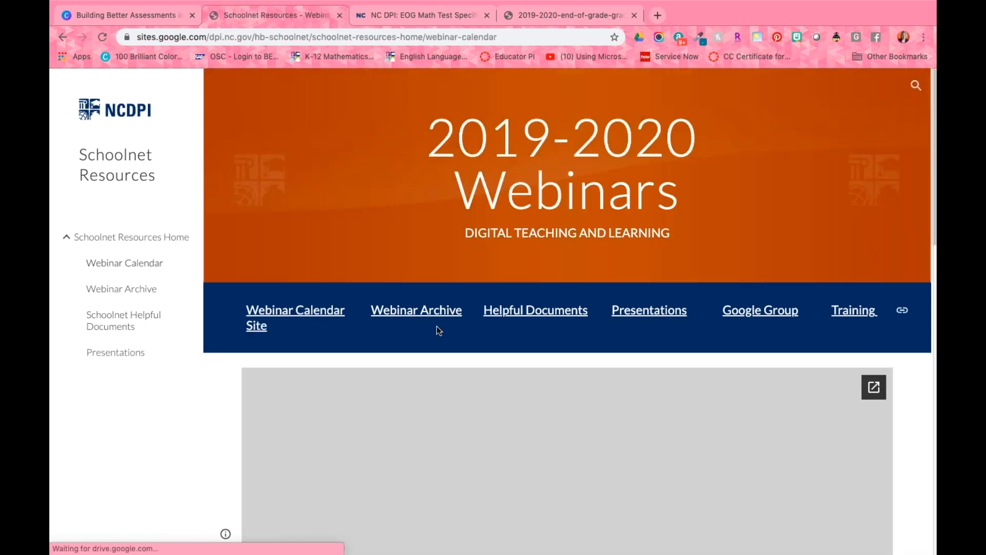
Step: Read through the monthly sessions and dates in the 2019-2020 Webinar Series flyer on the Webinar Calendar page
scroll(436, 326, down, 4)
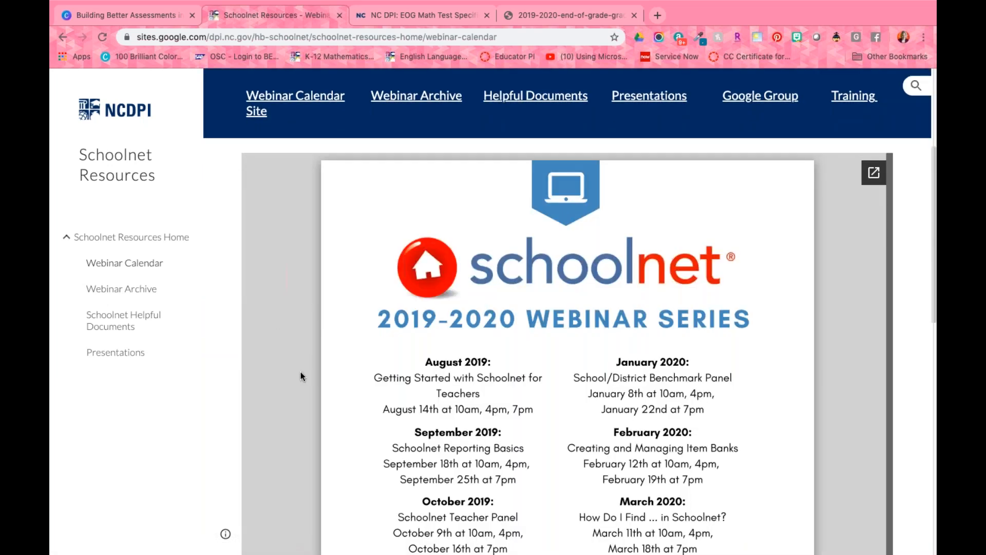
scroll(300, 371, down, 5)
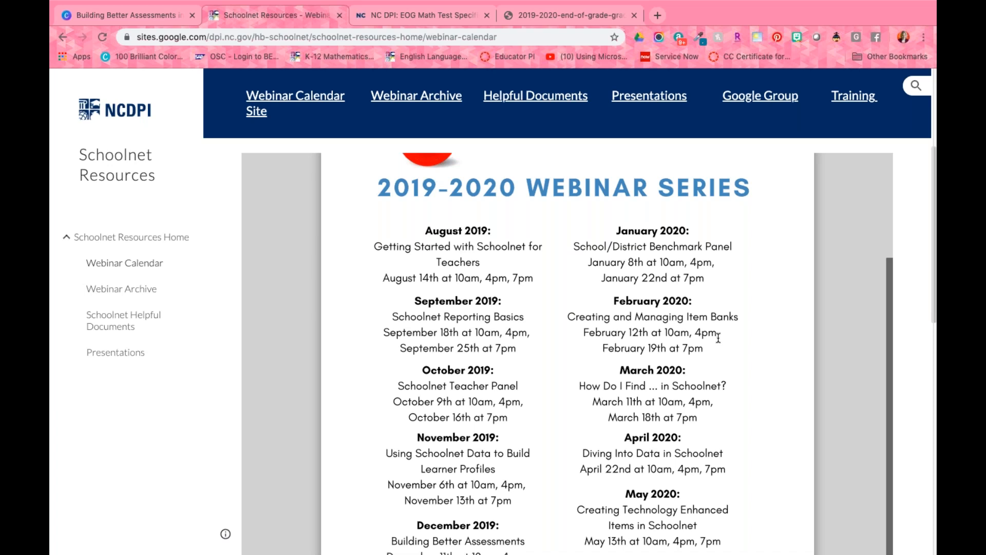
scroll(718, 338, down, 2)
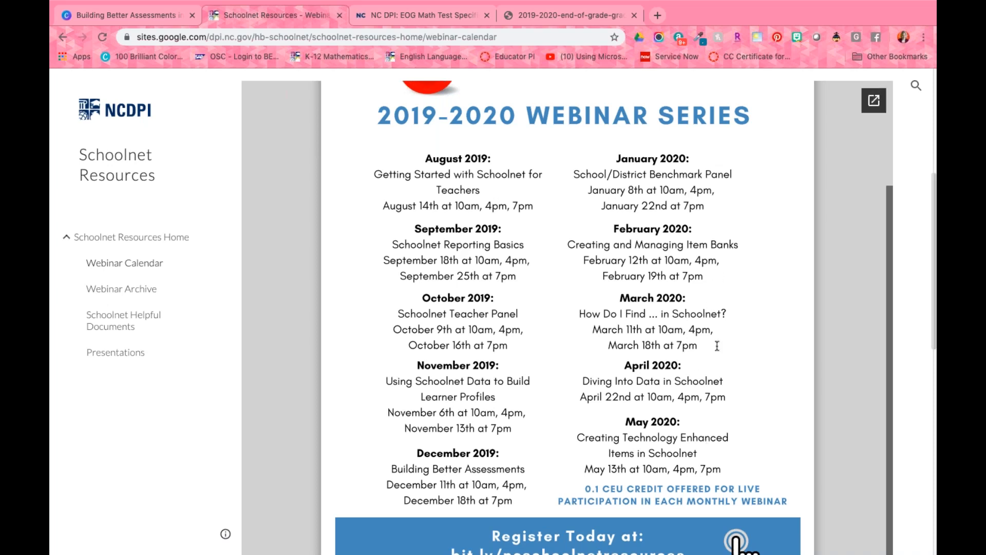
scroll(717, 380, down, 3)
scroll(736, 375, up, 10)
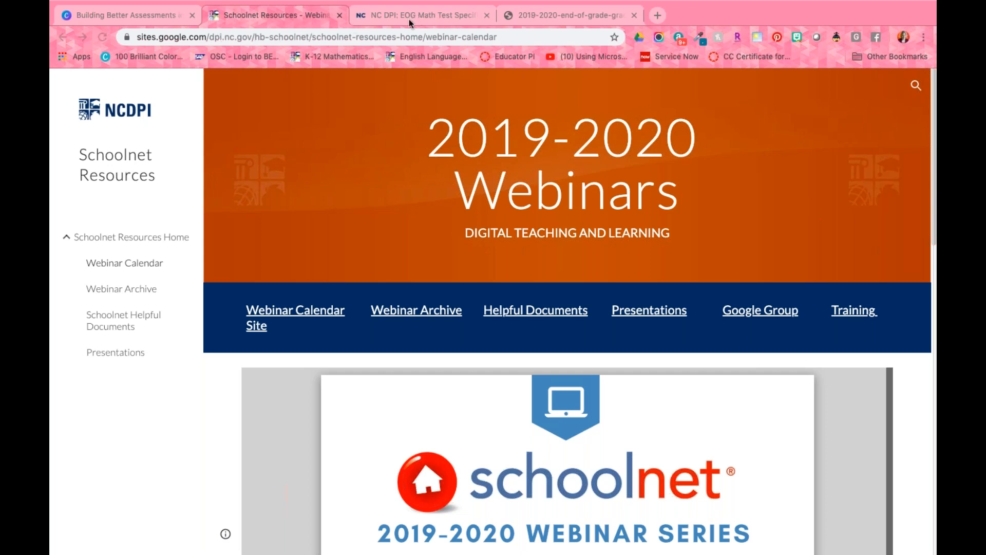
Step: Switch to the Canva presentation and go back from the closing slide to the "Stages of Assessment Building" slide
click(159, 18)
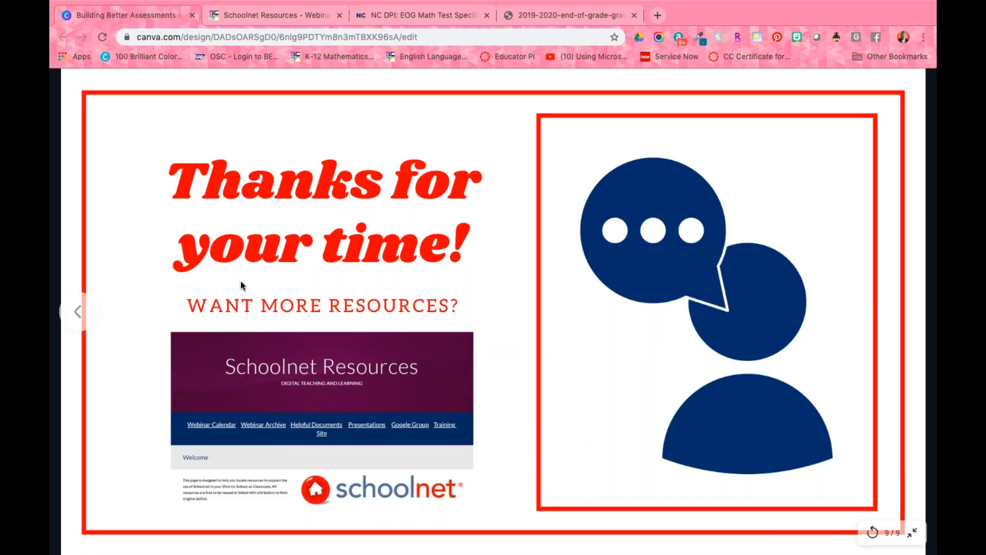
key(Left)
key(Left)
key(Left)
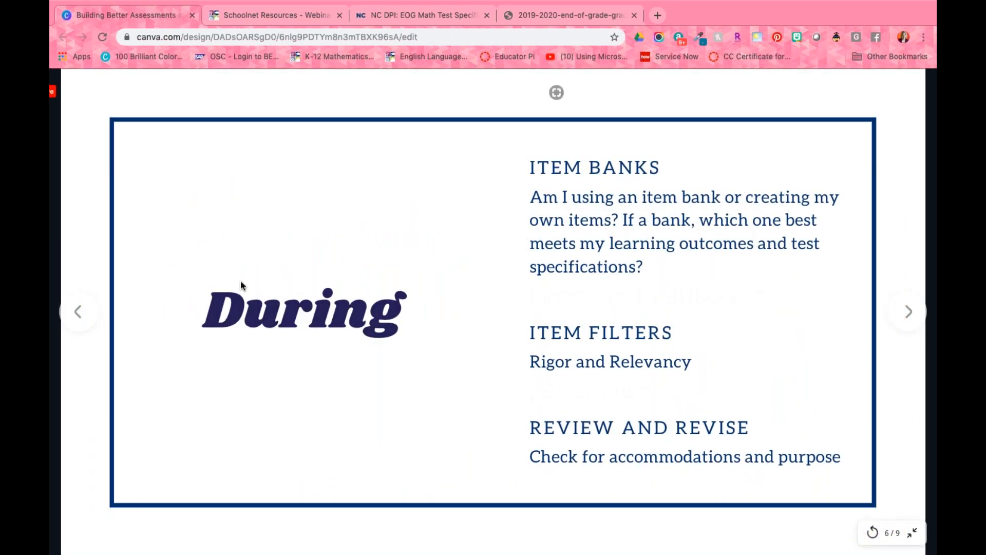
key(Left)
key(Left)
key(Left)
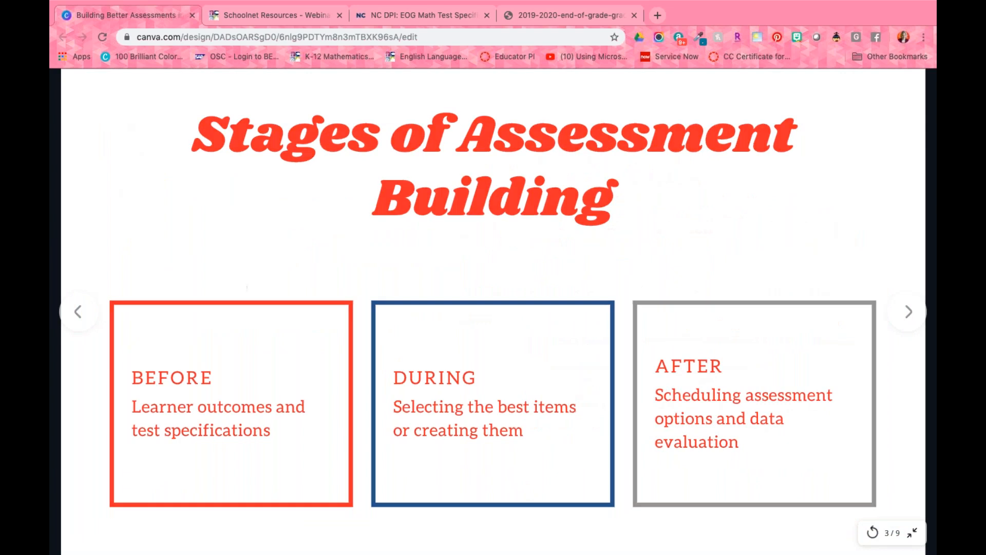